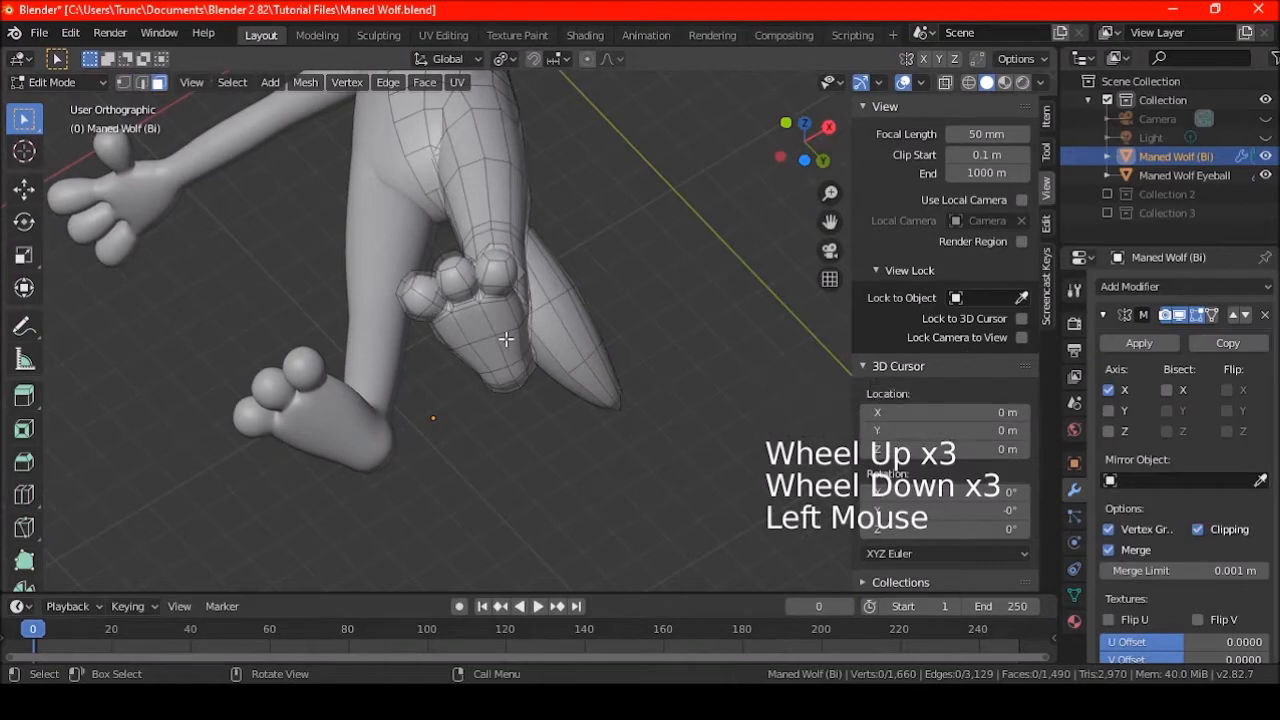
# - Select all faces of the foot, including the toes and the ring of faces around the ankle
pyautogui.moveTo(496, 338); pyautogui.dragTo(451, 366, button='middle')
pyautogui.press('a')
pyautogui.press('a')
pyautogui.press('a')
pyautogui.scroll(3, 486, 374)
pyautogui.scroll(2, 506, 351)
pyautogui.keyDown('alt'); pyautogui.keyDown('shift'); pyautogui.click(486, 311); pyautogui.keyUp('shift'); pyautogui.keyUp('alt')
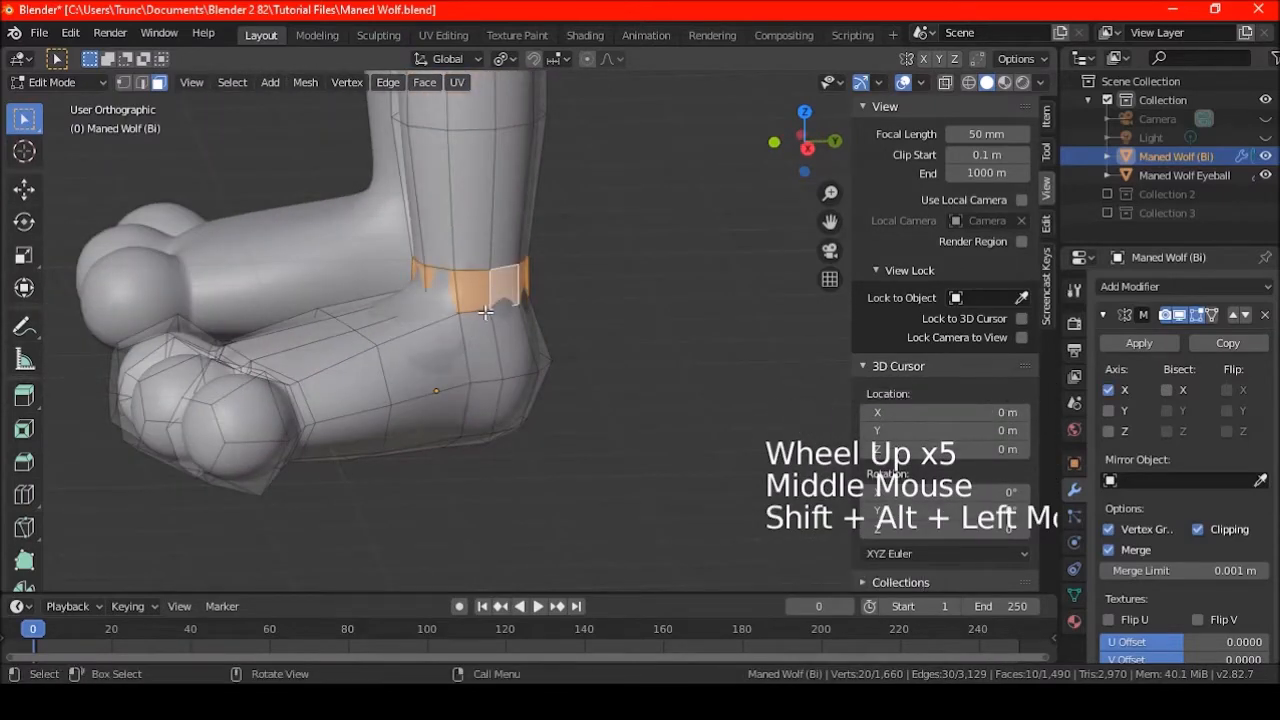
pyautogui.press('h')
pyautogui.press('l')
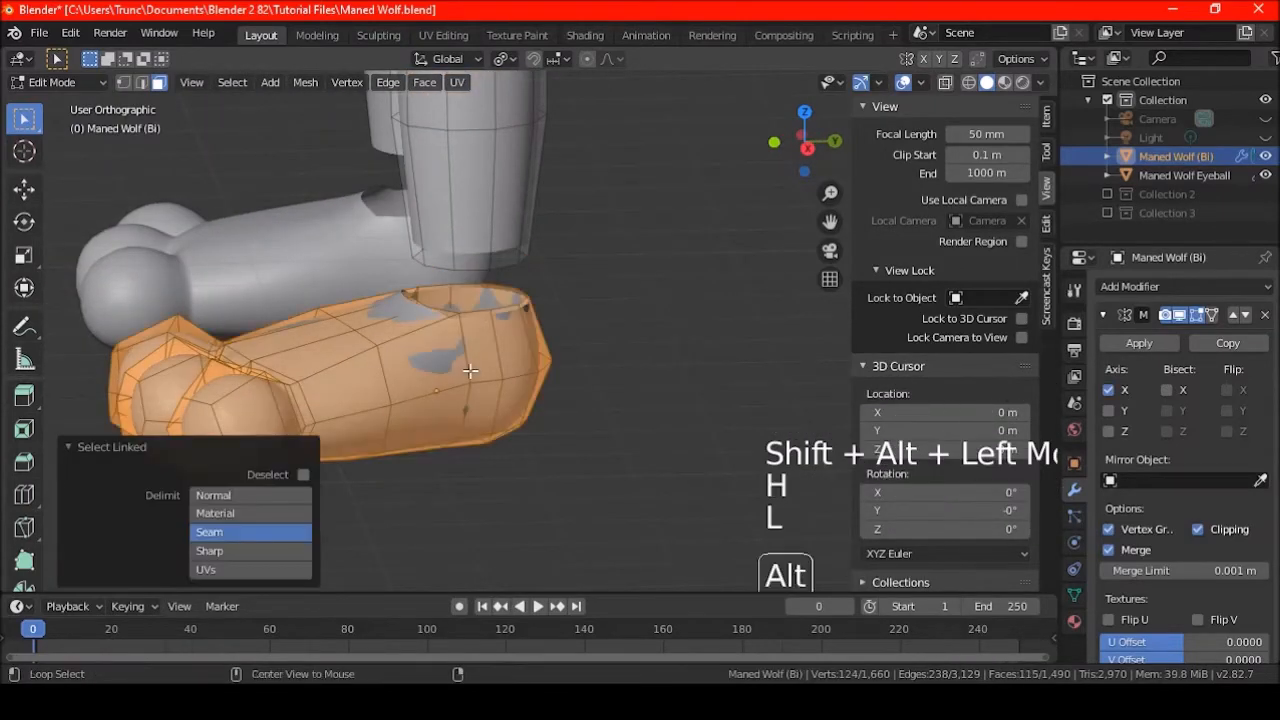
pyautogui.hotkey('alt', 'h')
pyautogui.scroll(-3, 508, 298)
pyautogui.moveTo(454, 431); pyautogui.dragTo(499, 417, button='middle')
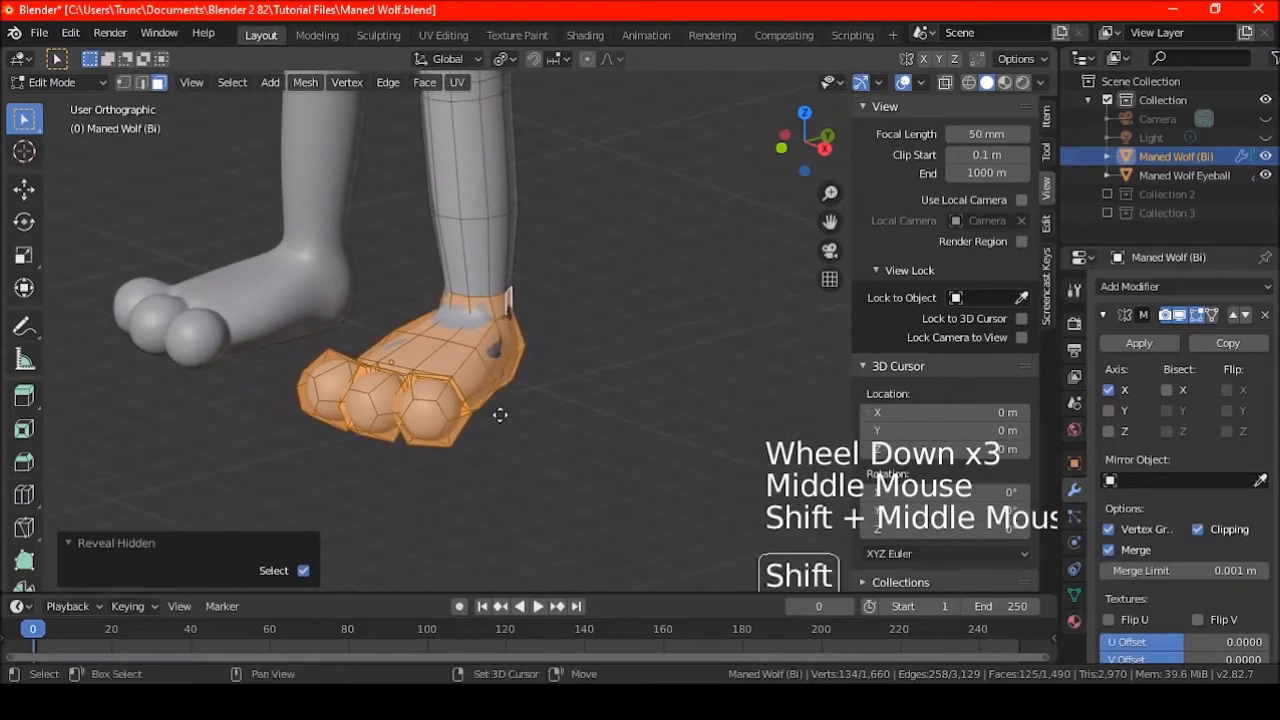
# - Duplicate the selected foot faces in place and separate the copy into its own object, leaving Edit Mode
pyautogui.hotkey('shift', 'd')
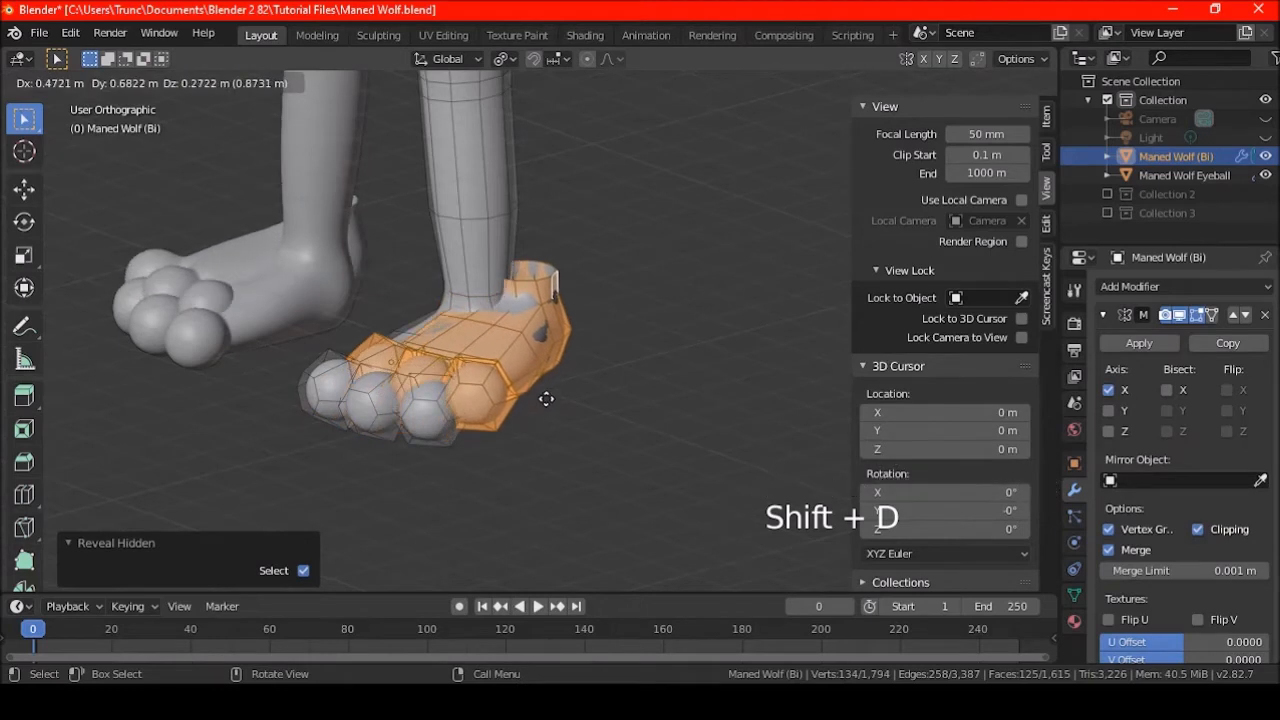
pyautogui.rightClick(546, 399)
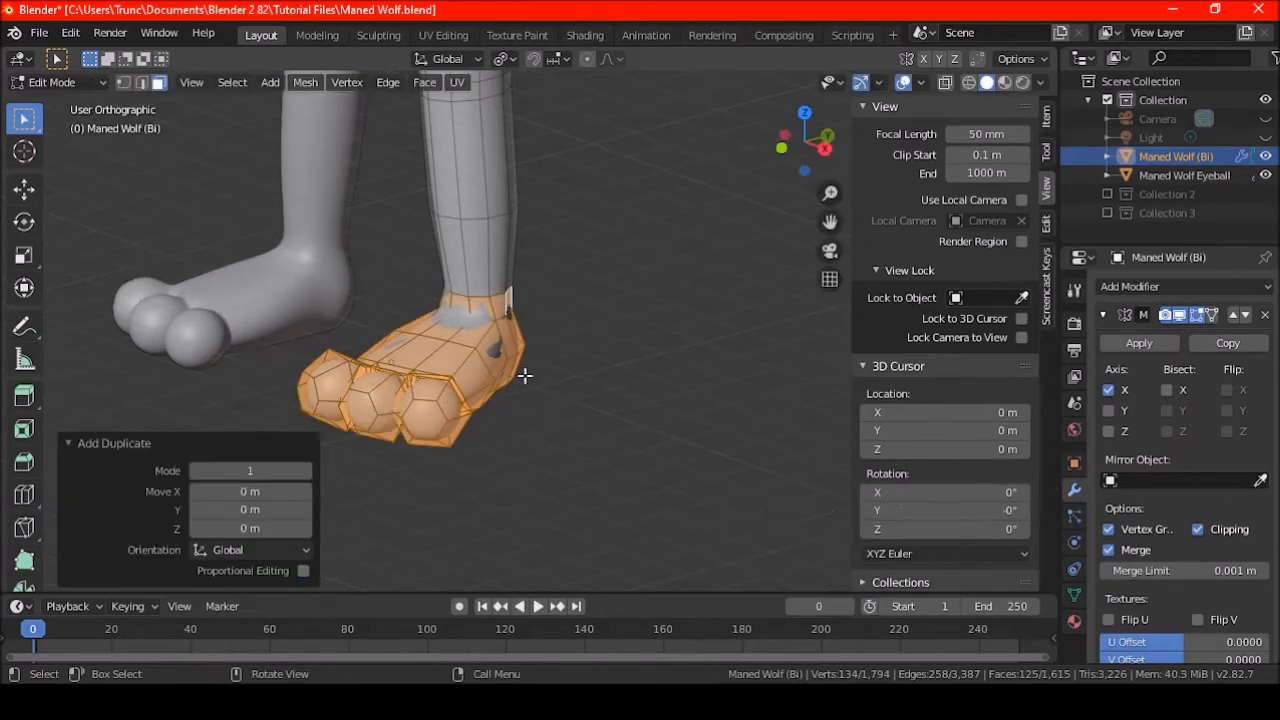
pyautogui.press('p')
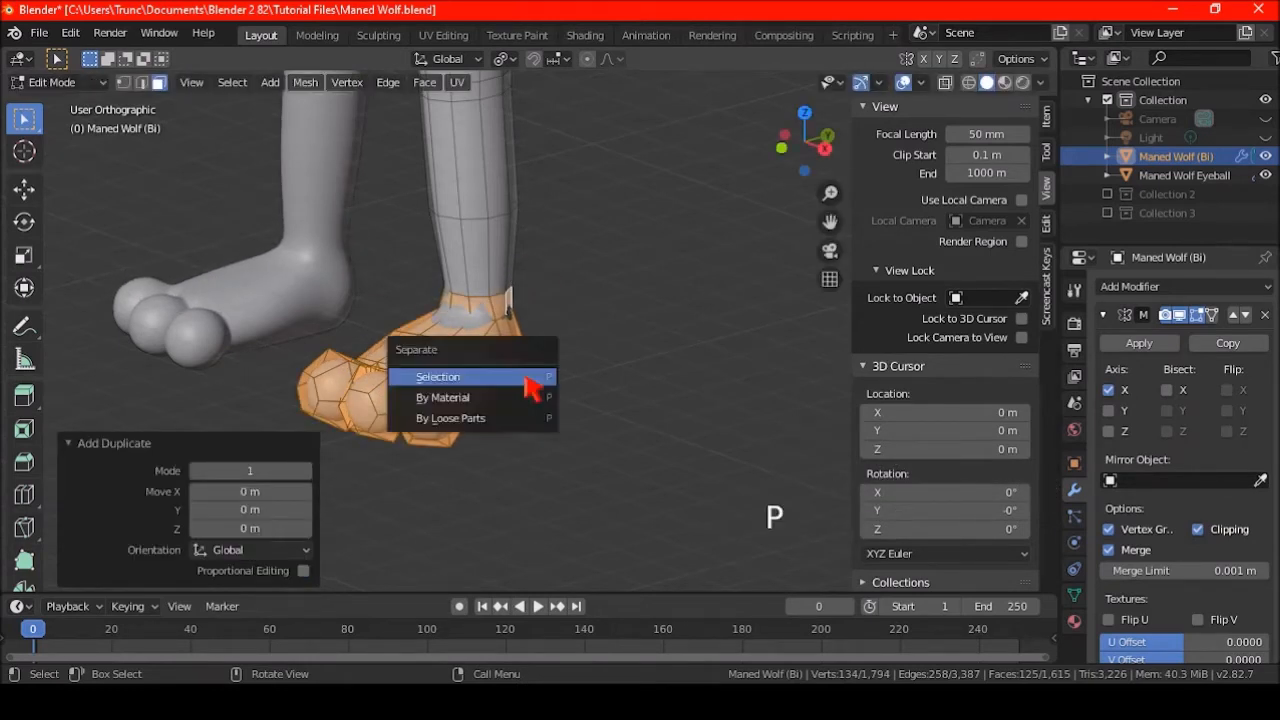
pyautogui.click(438, 376)
pyautogui.press('Tab')
# - Select the separated foot object on its own and hide it from the viewport
pyautogui.click(490, 378)
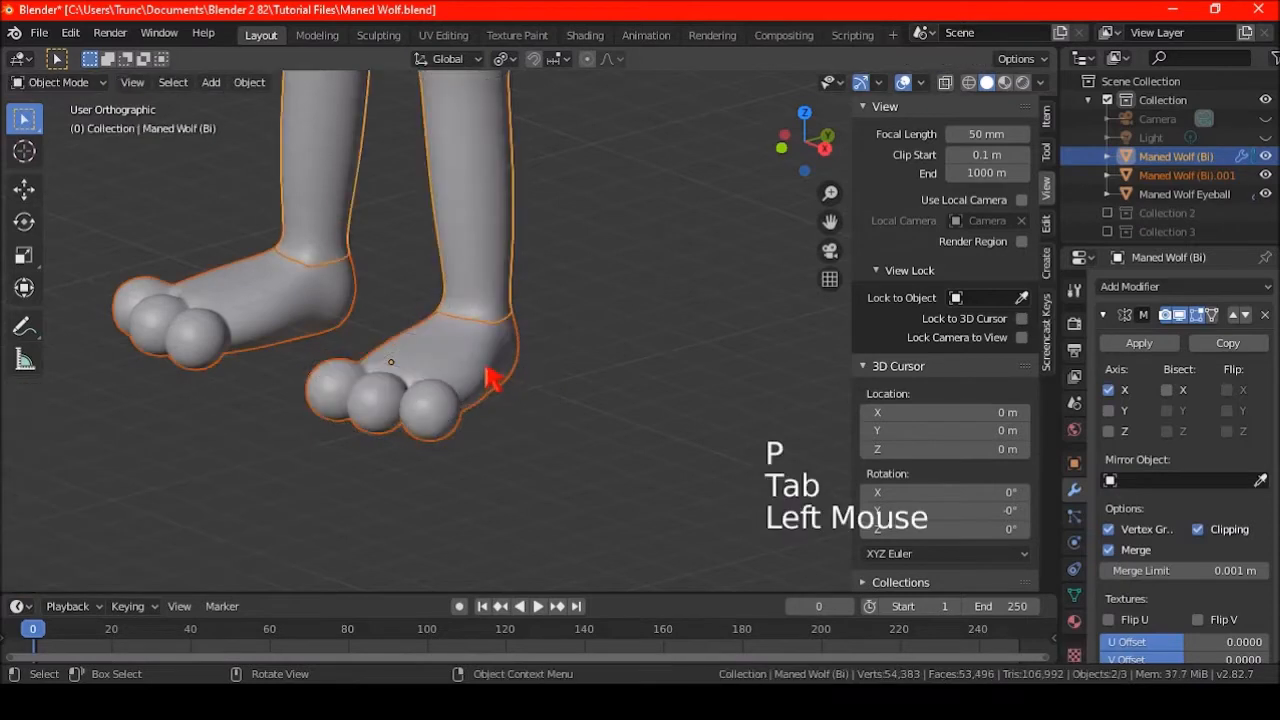
pyautogui.click(490, 378)
pyautogui.scroll(-9, 490, 378)
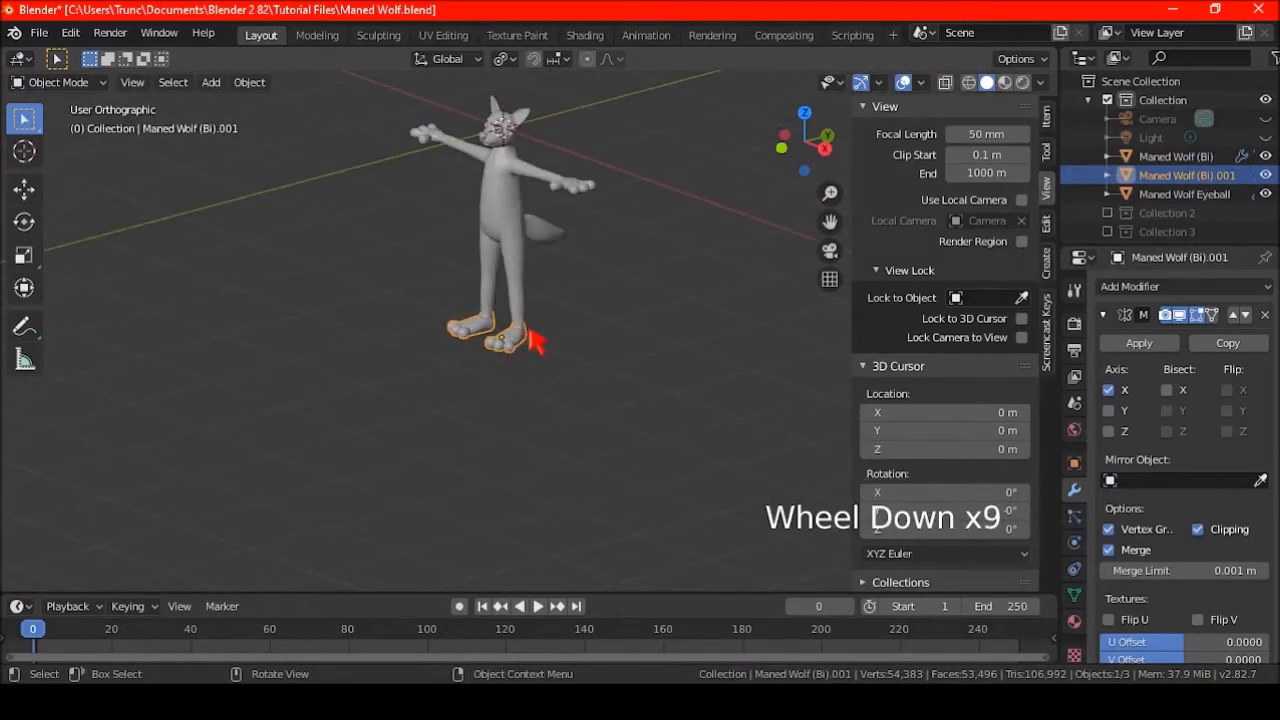
pyautogui.scroll(6, 560, 311)
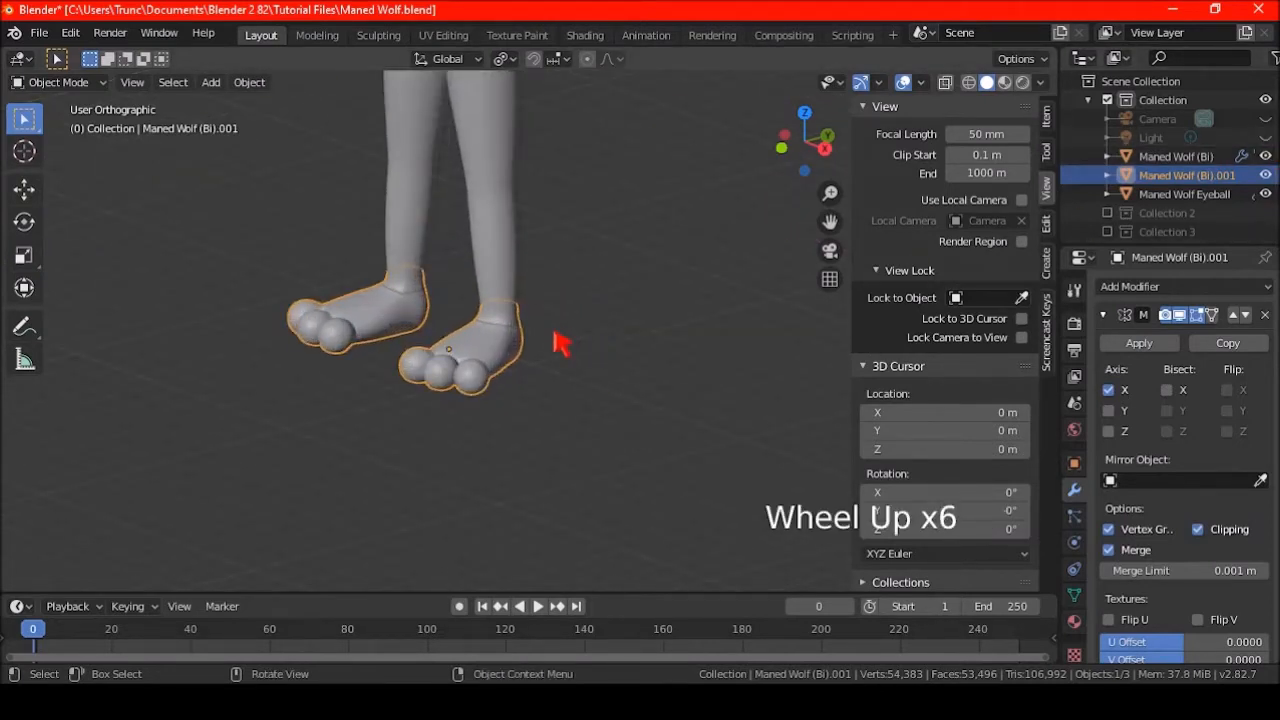
pyautogui.press('h')
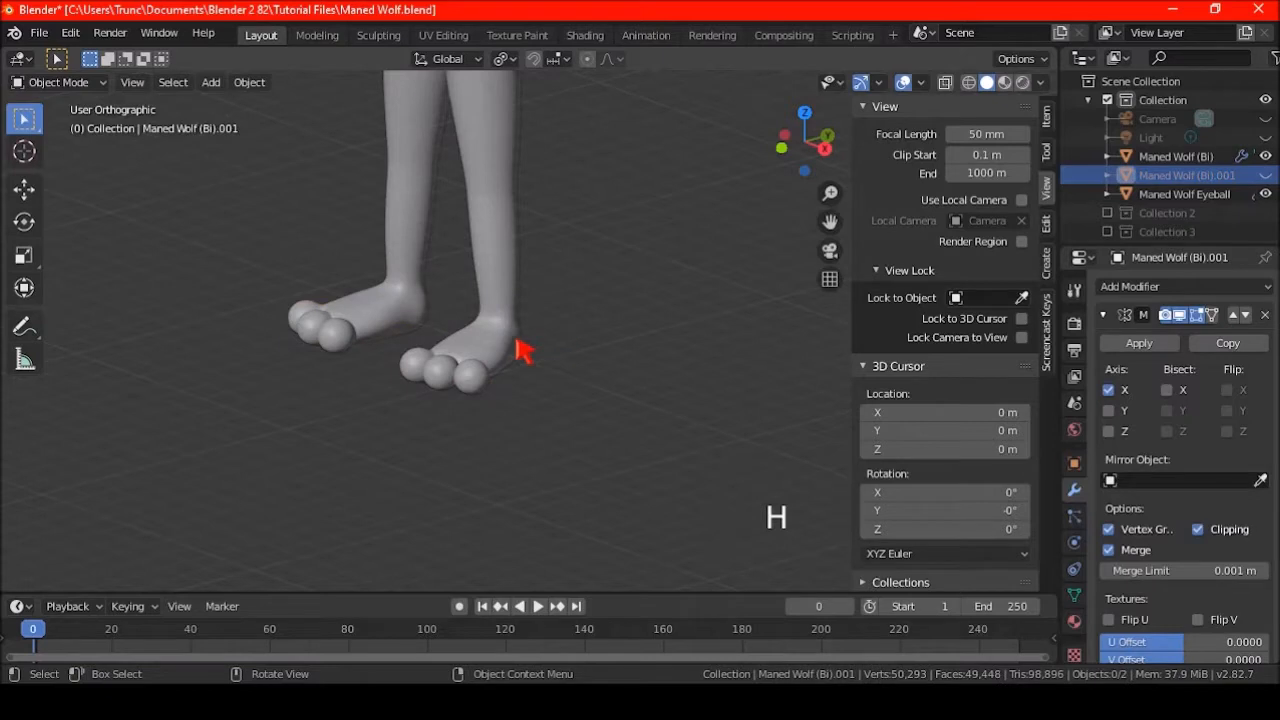
# - Open the main wolf body mesh in Edit Mode with edge selection active, working on the sole of the foot
pyautogui.scroll(-6, 522, 350)
pyautogui.scroll(4, 522, 350)
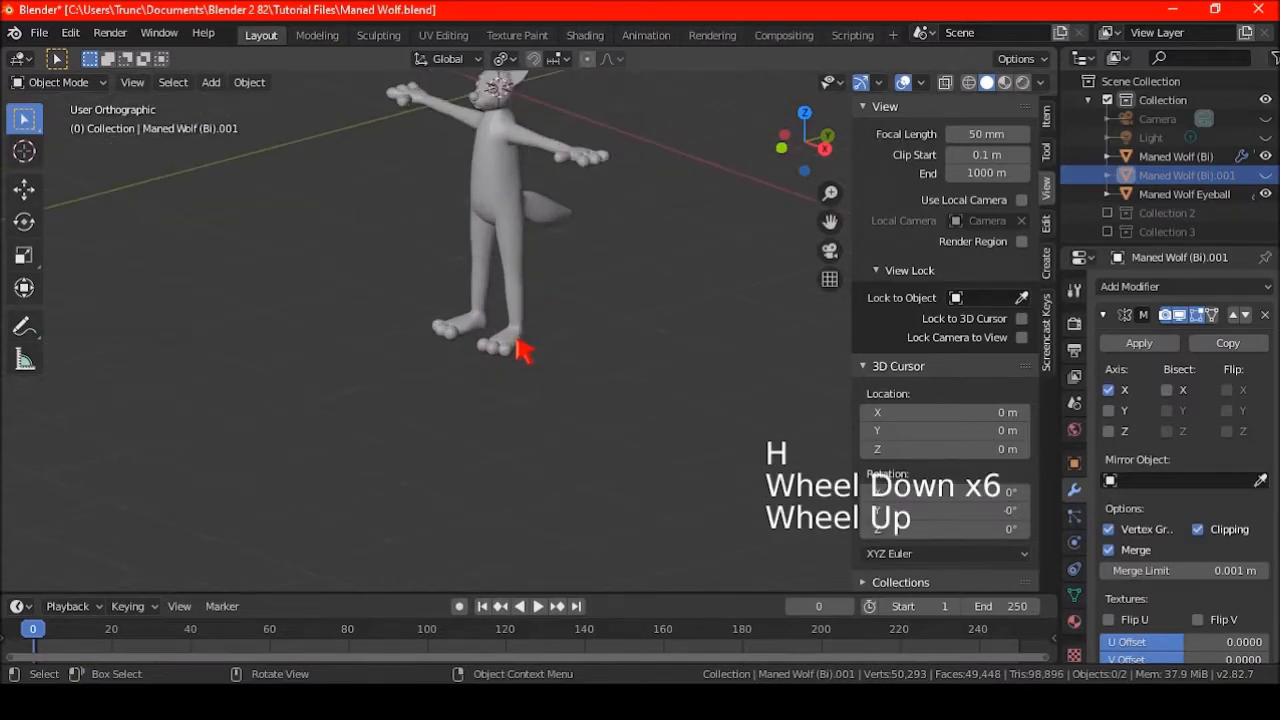
pyautogui.click(522, 350)
pyautogui.scroll(2, 530, 387)
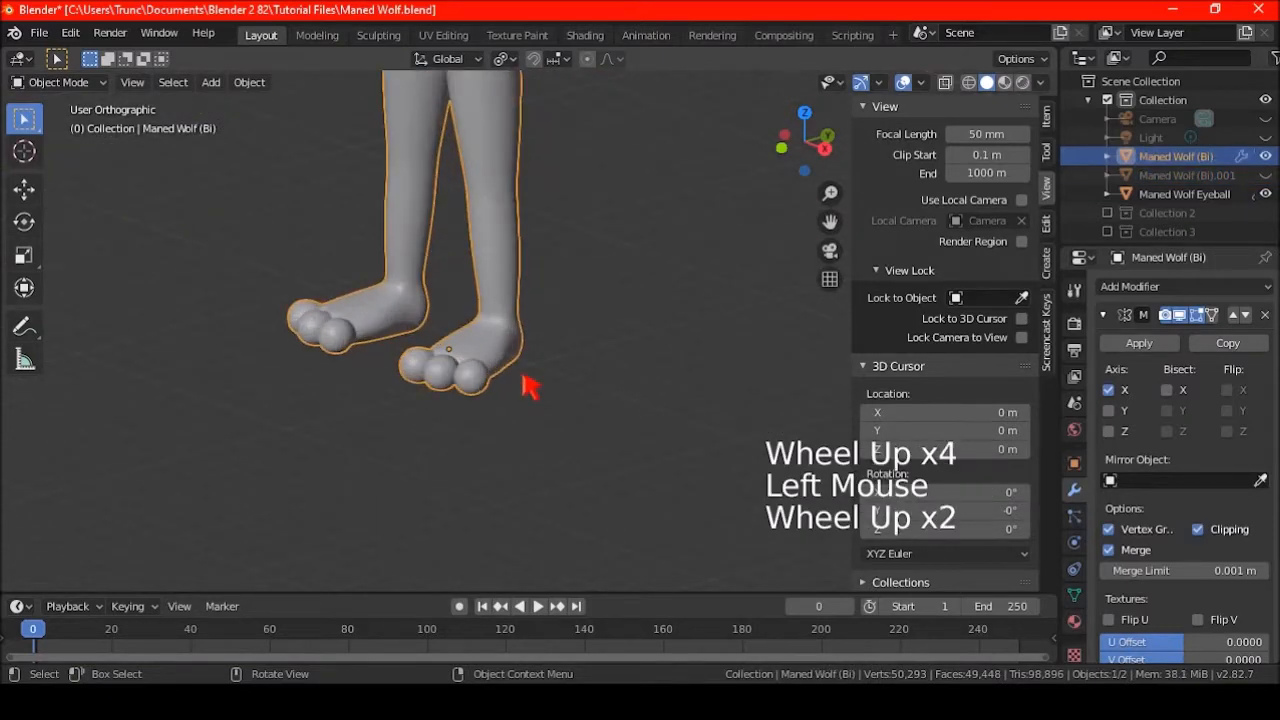
pyautogui.press('Tab')
pyautogui.keyDown('shift'); pyautogui.moveTo(522, 373); pyautogui.dragTo(558, 280, button='middle'); pyautogui.keyUp('shift')
pyautogui.scroll(3, 530, 395)
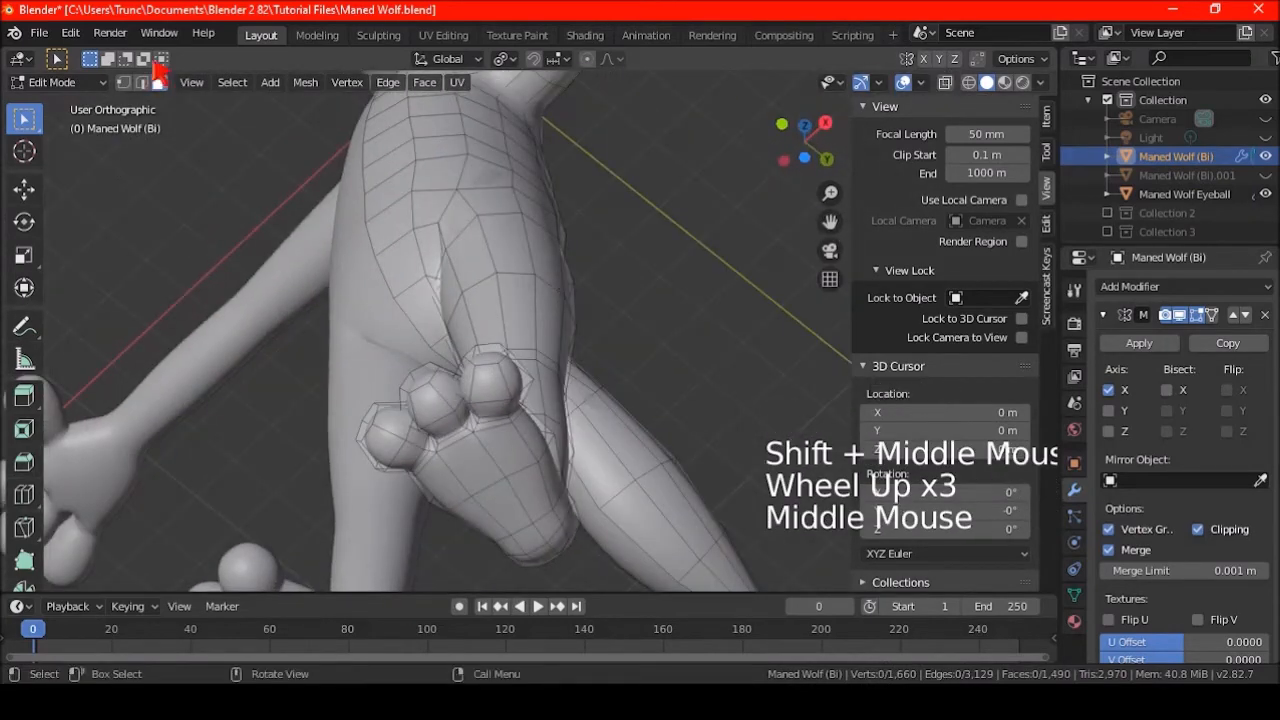
pyautogui.click(123, 82)
pyautogui.keyDown('shift'); pyautogui.moveTo(400, 390); pyautogui.dragTo(420, 280, button='middle'); pyautogui.keyUp('shift')
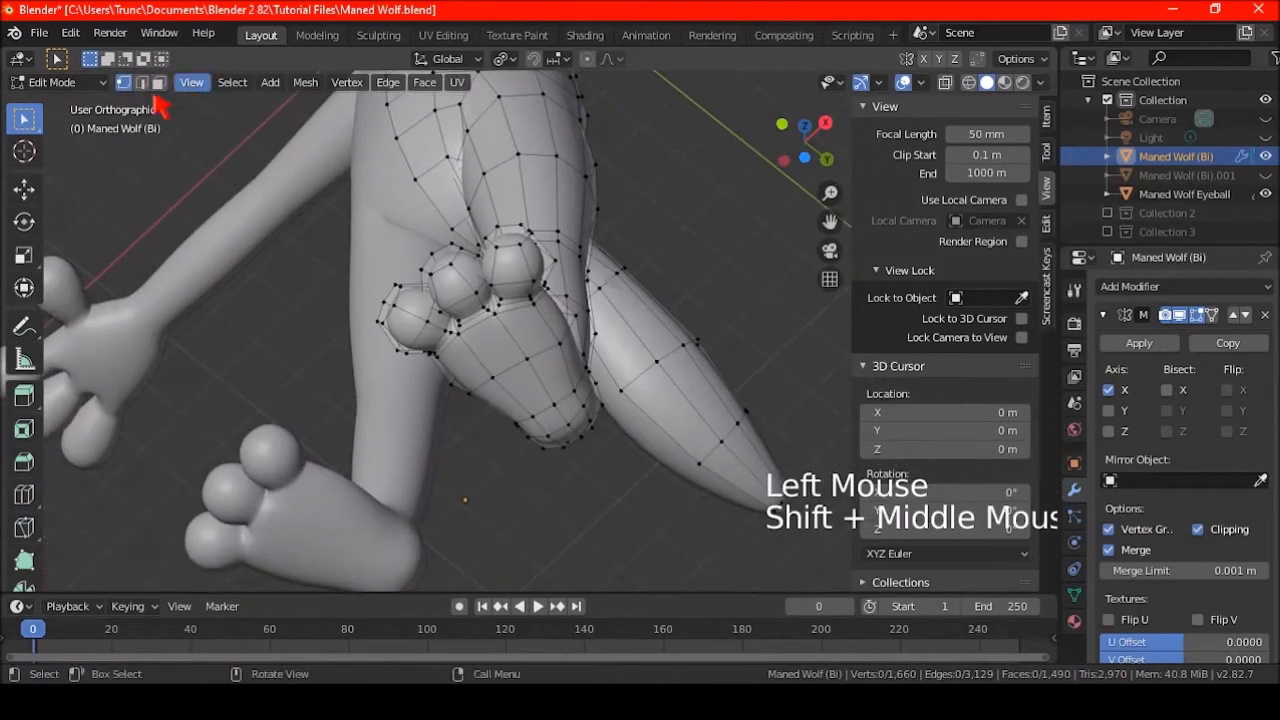
pyautogui.click(141, 84)
pyautogui.scroll(4, 443, 369)
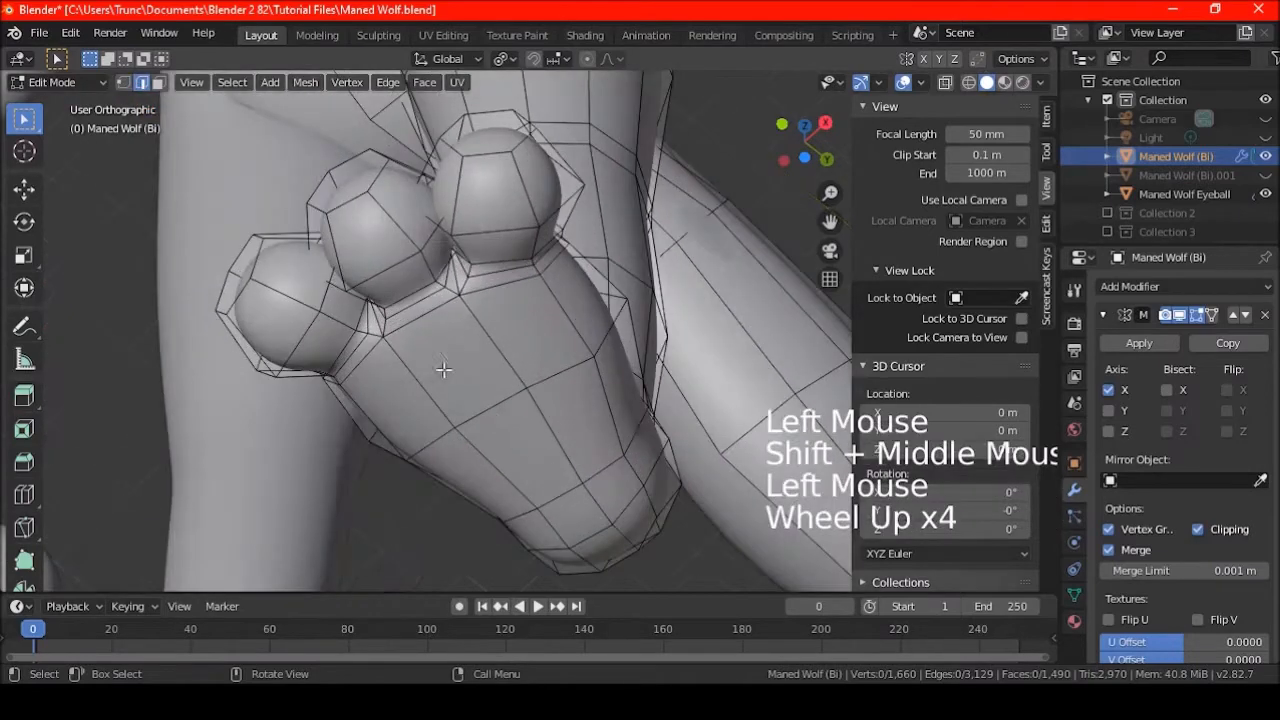
# - Subdivide the three crosswise edges along the middle of the foot's sole with one cut
pyautogui.click(438, 311)
pyautogui.keyDown('shift'); pyautogui.click(490, 408); pyautogui.keyUp('shift')
pyautogui.keyDown('shift'); pyautogui.click(561, 492); pyautogui.keyUp('shift')
pyautogui.moveTo(534, 409); pyautogui.dragTo(500, 305, button='middle')
pyautogui.keyDown('shift'); pyautogui.moveTo(552, 264); pyautogui.dragTo(555, 369, button='middle'); pyautogui.keyUp('shift')
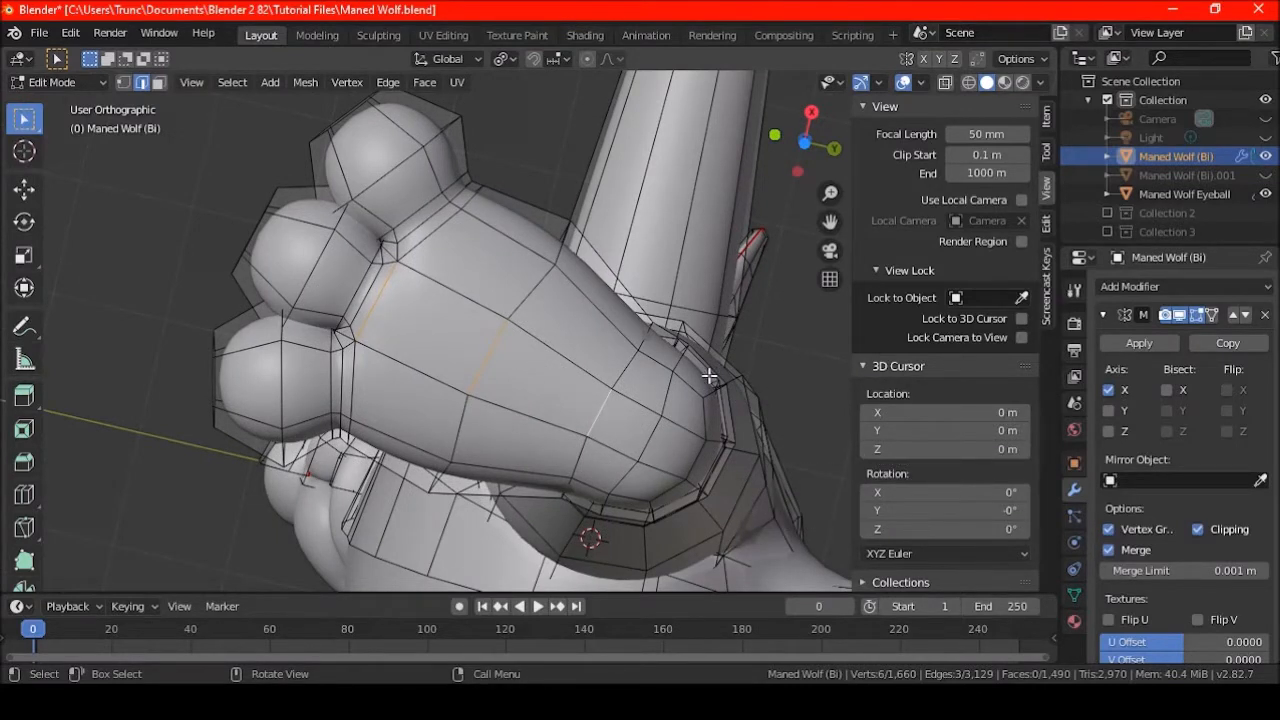
pyautogui.rightClick(526, 160)
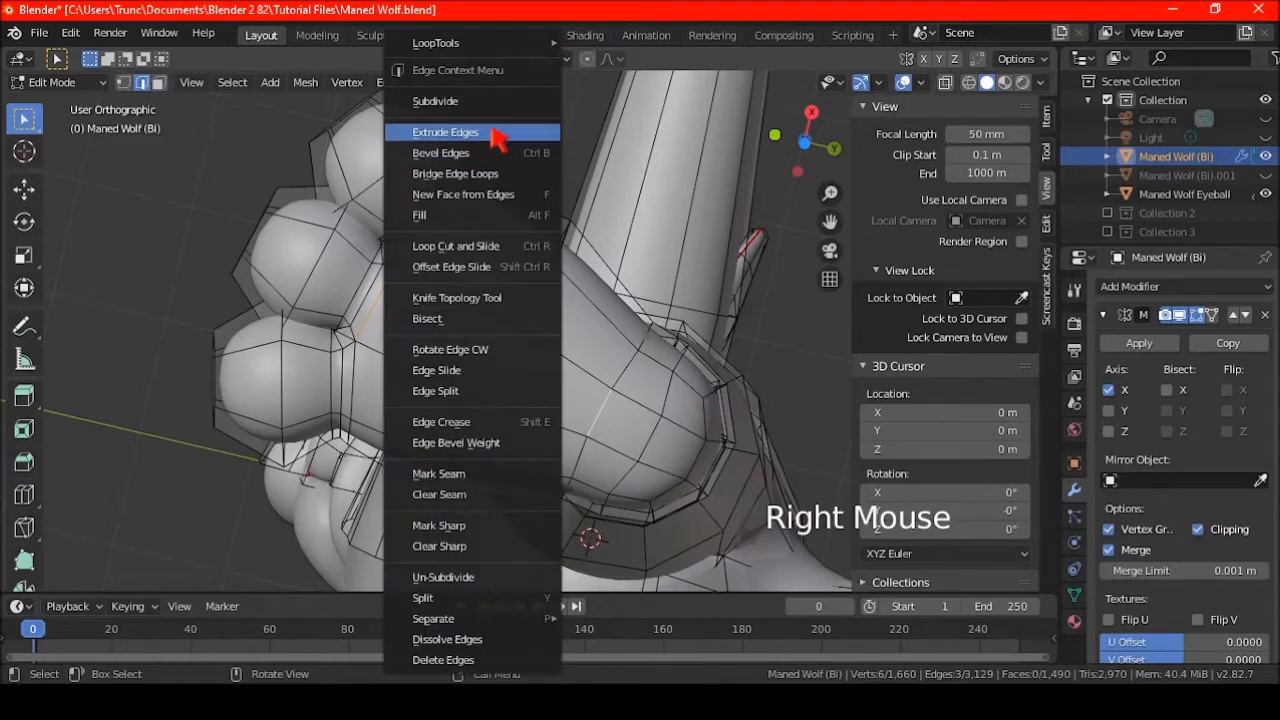
pyautogui.click(477, 101)
pyautogui.scroll(2, 499, 375)
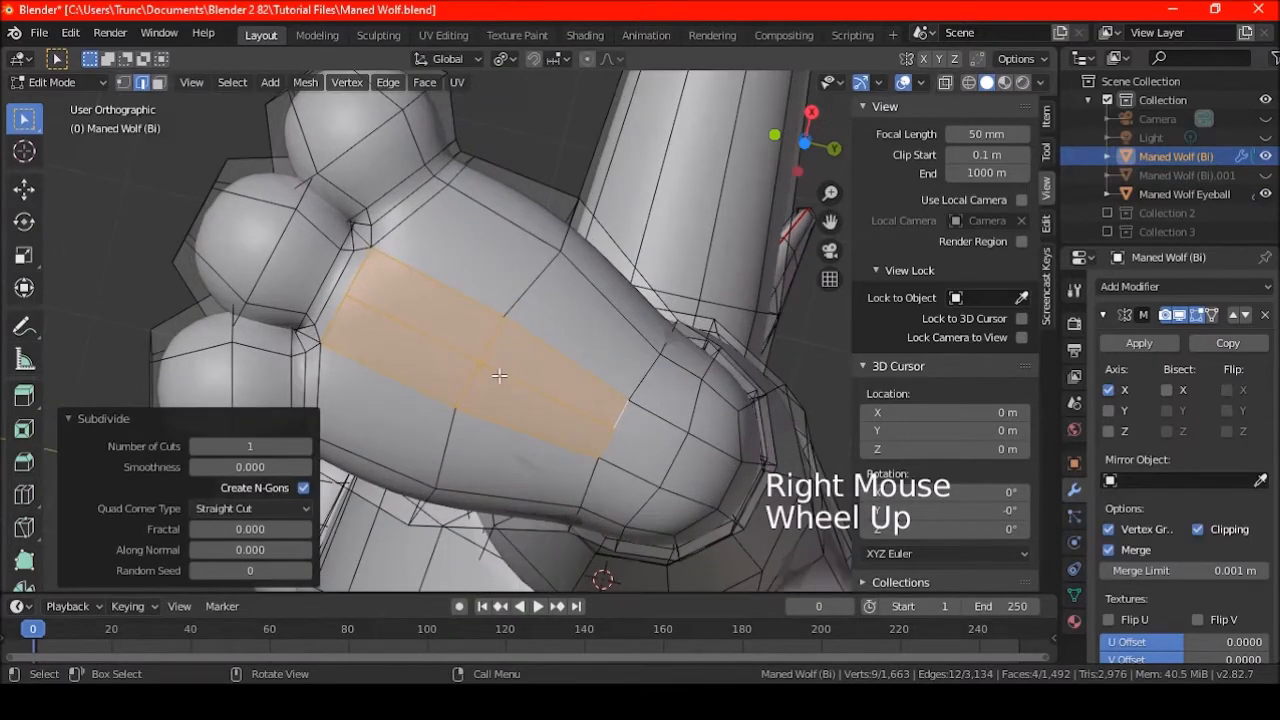
pyautogui.keyDown('shift'); pyautogui.moveTo(497, 367); pyautogui.dragTo(561, 382, button='middle'); pyautogui.keyUp('shift')
pyautogui.click(425, 302)
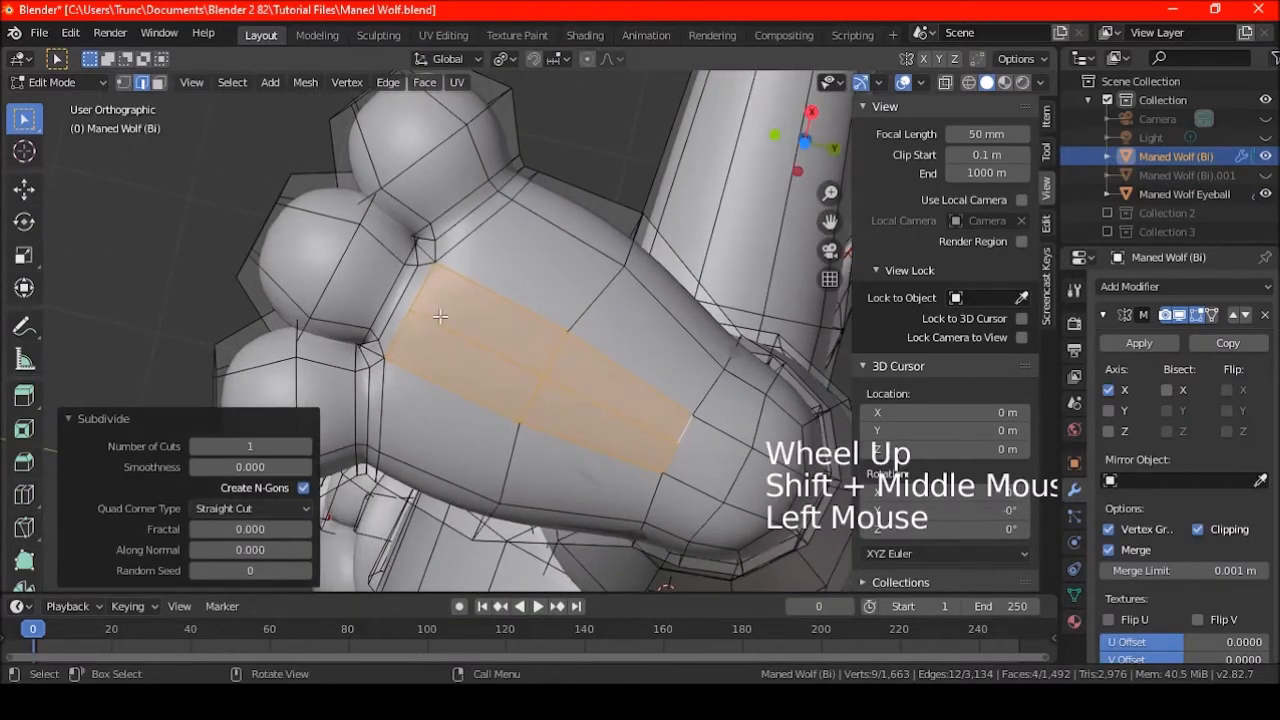
pyautogui.click(159, 83)
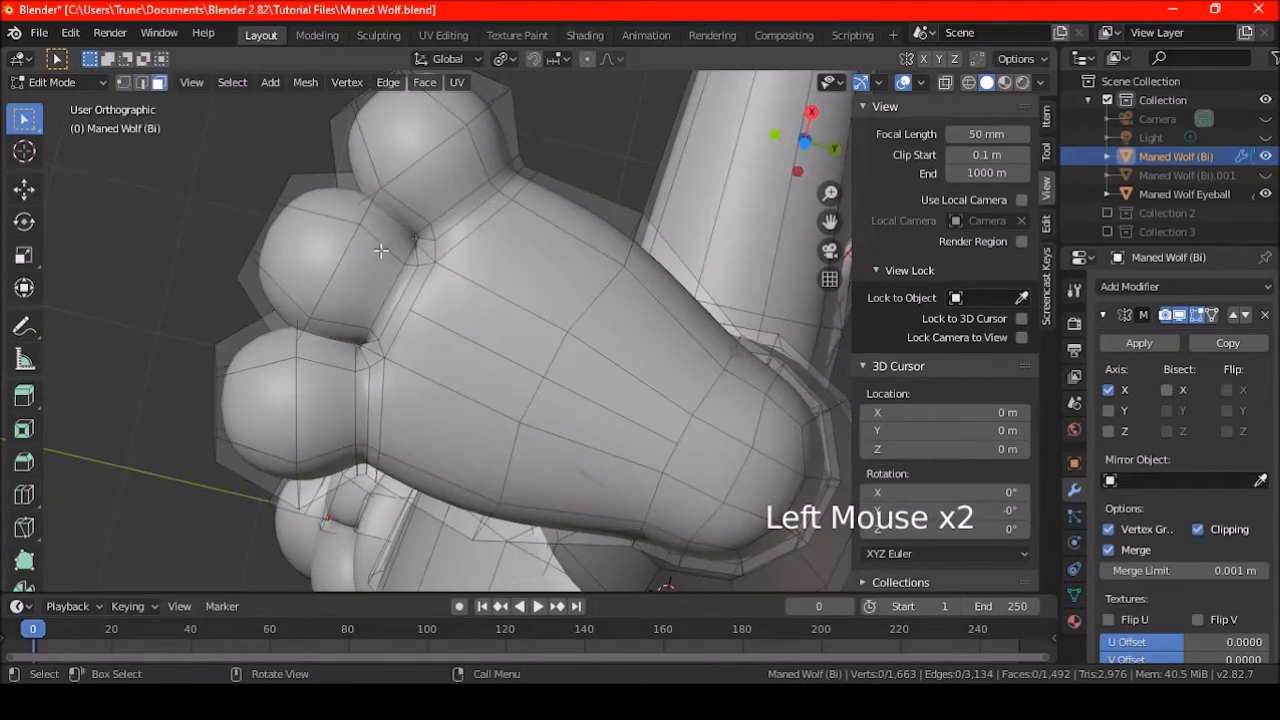
pyautogui.keyDown('shift'); pyautogui.click(703, 450); pyautogui.keyUp('shift')
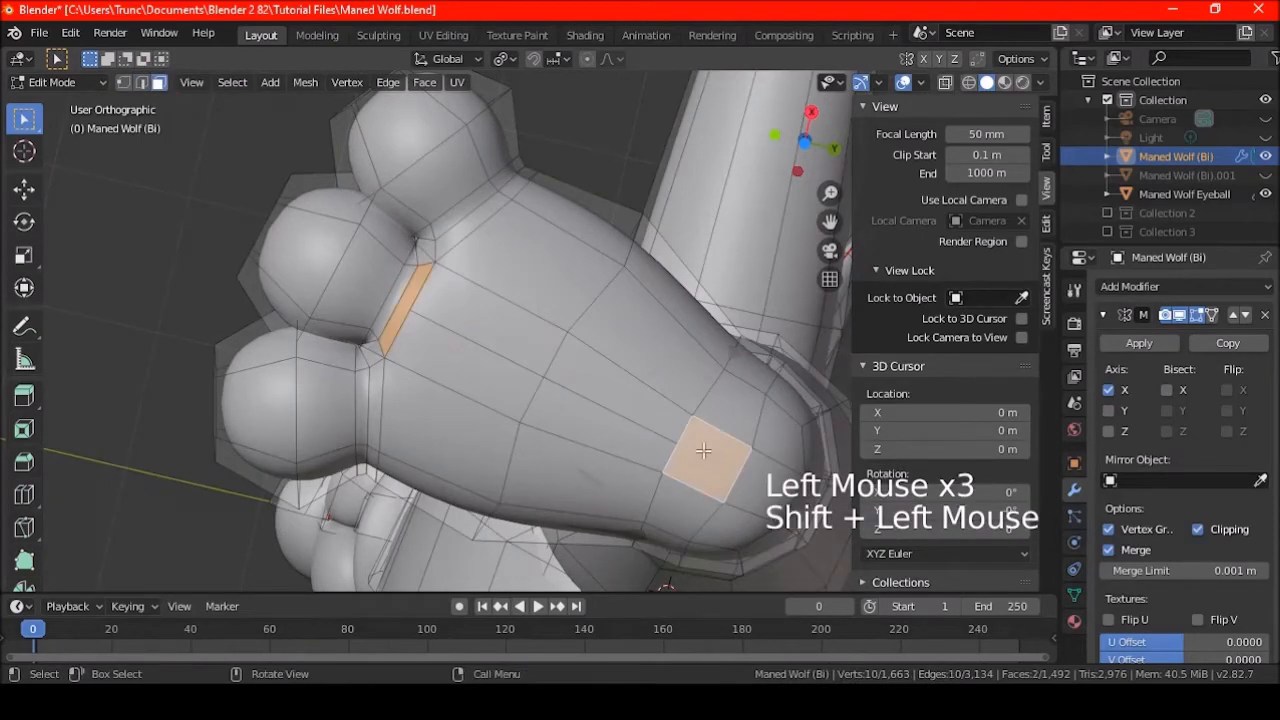
pyautogui.press('a')
pyautogui.press('a')
pyautogui.press('a')
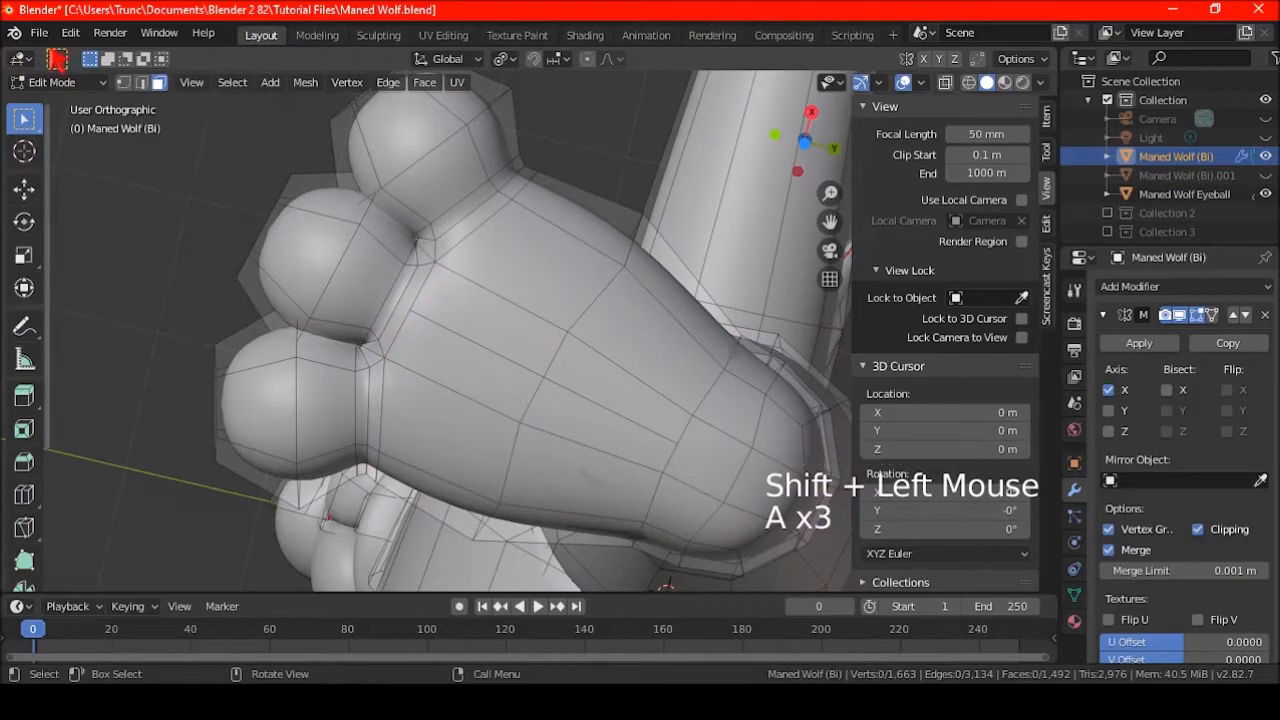
# - Move the two new lengthwise centre edges of the sole up into the foot to form a groove
pyautogui.click(141, 83)
pyautogui.moveTo(420, 330); pyautogui.dragTo(474, 360, button='middle')
pyautogui.click(471, 356)
pyautogui.keyDown('shift'); pyautogui.click(582, 391); pyautogui.keyUp('shift')
pyautogui.press('KP_3')
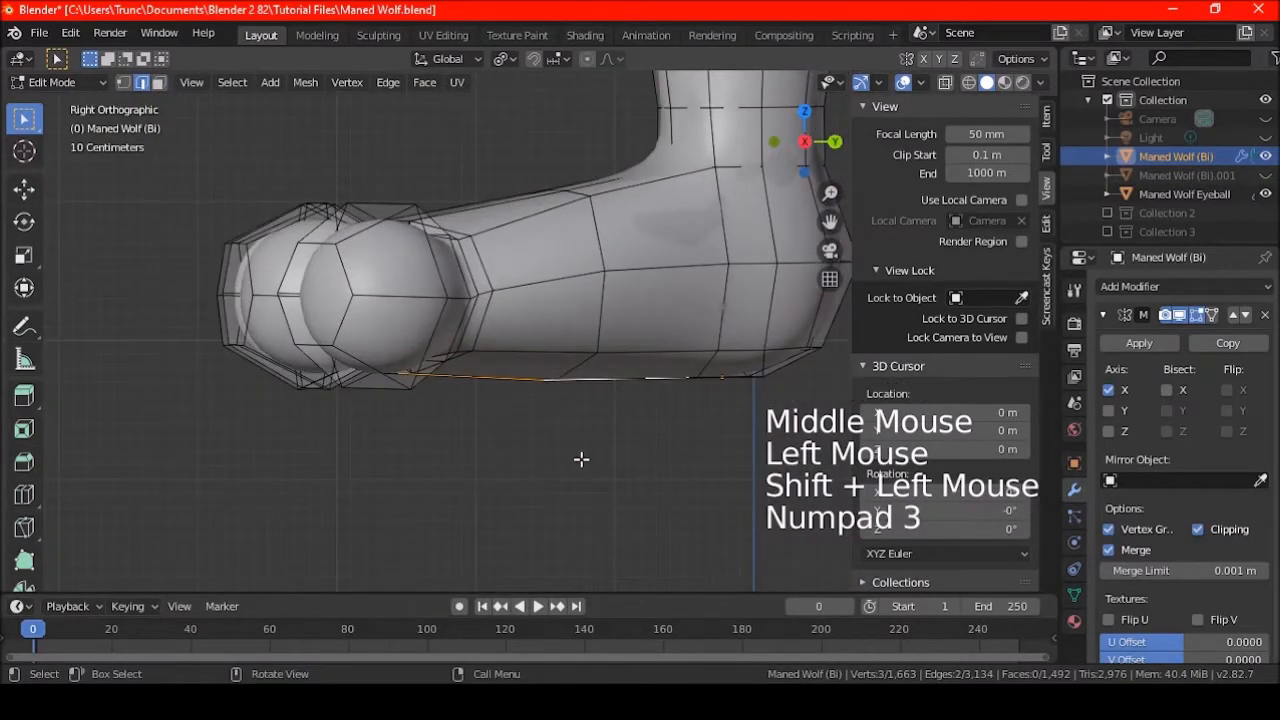
pyautogui.press('g')
pyautogui.click(586, 427)
# - Scale the two lengthwise edges flanking the groove behind the toes by about 1.233
pyautogui.moveTo(586, 427); pyautogui.dragTo(628, 281, button='middle')
pyautogui.click(483, 290)
pyautogui.keyDown('shift'); pyautogui.click(587, 296); pyautogui.keyUp('shift')
pyautogui.moveTo(587, 296); pyautogui.dragTo(519, 127, button='middle')
pyautogui.press('KP_1')
pyautogui.click(512, 60)
pyautogui.click(531, 148)
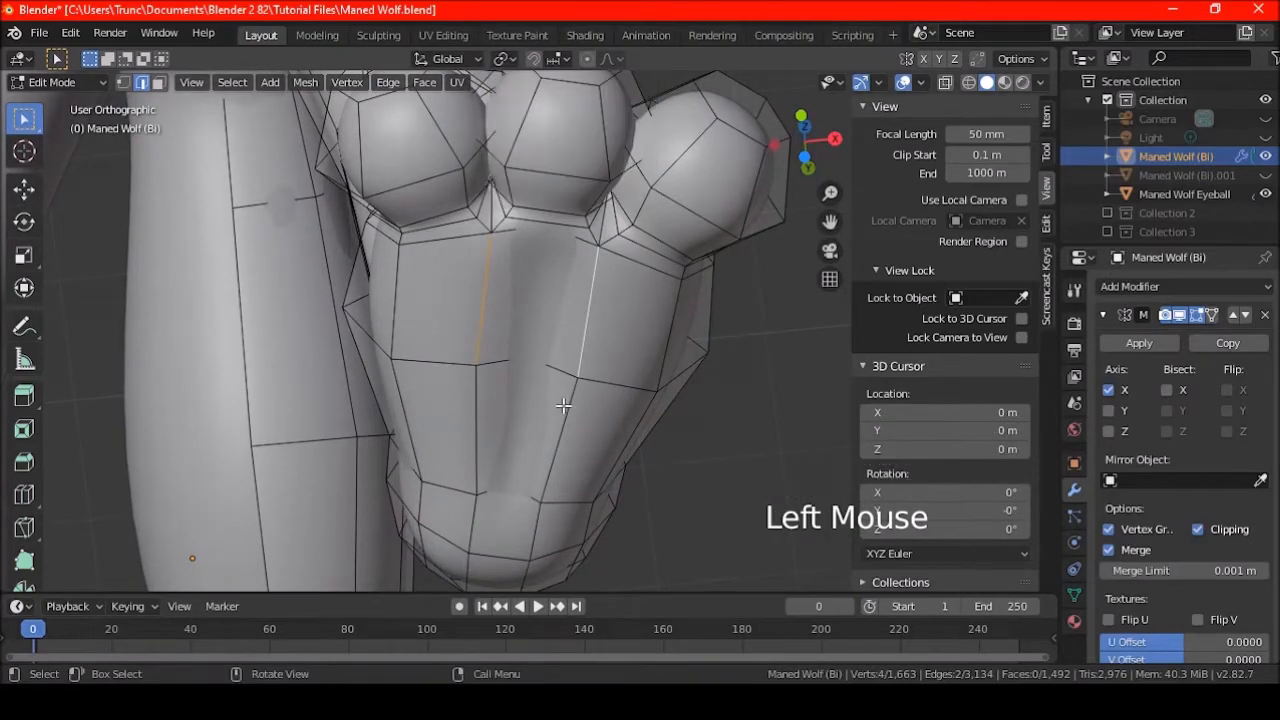
pyautogui.press('KP_1')
pyautogui.press('s')
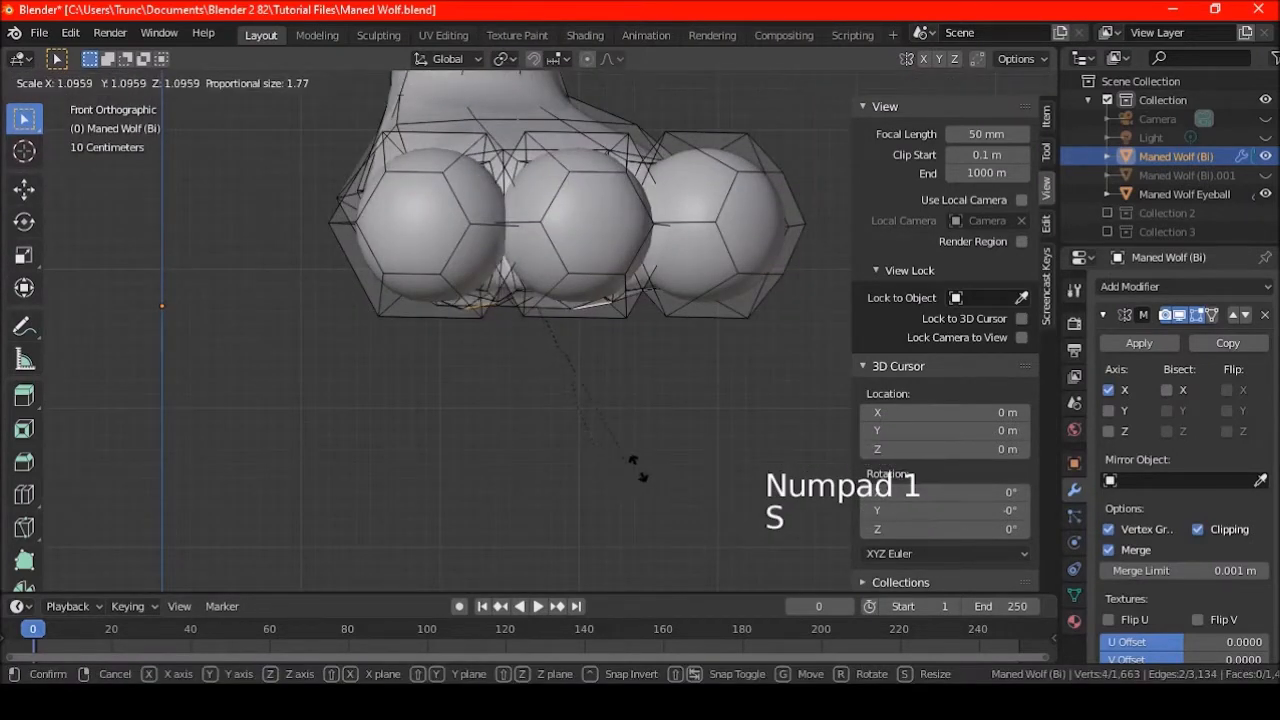
pyautogui.click(674, 466)
pyautogui.moveTo(674, 466); pyautogui.dragTo(526, 147, button='middle')
pyautogui.click(518, 60)
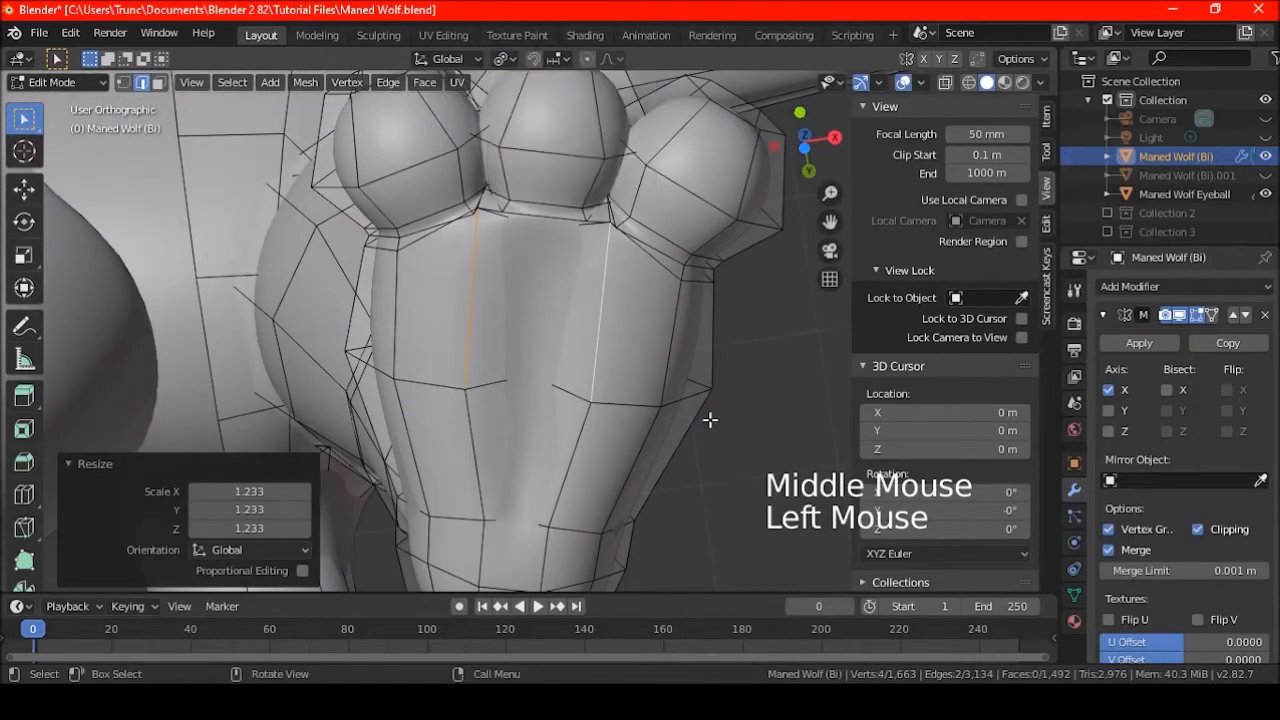
# - Scale the two edges flanking the groove down by a factor of about 0.704
pyautogui.press('s')
pyautogui.click(660, 393)
pyautogui.moveTo(660, 393); pyautogui.dragTo(634, 323, button='middle')
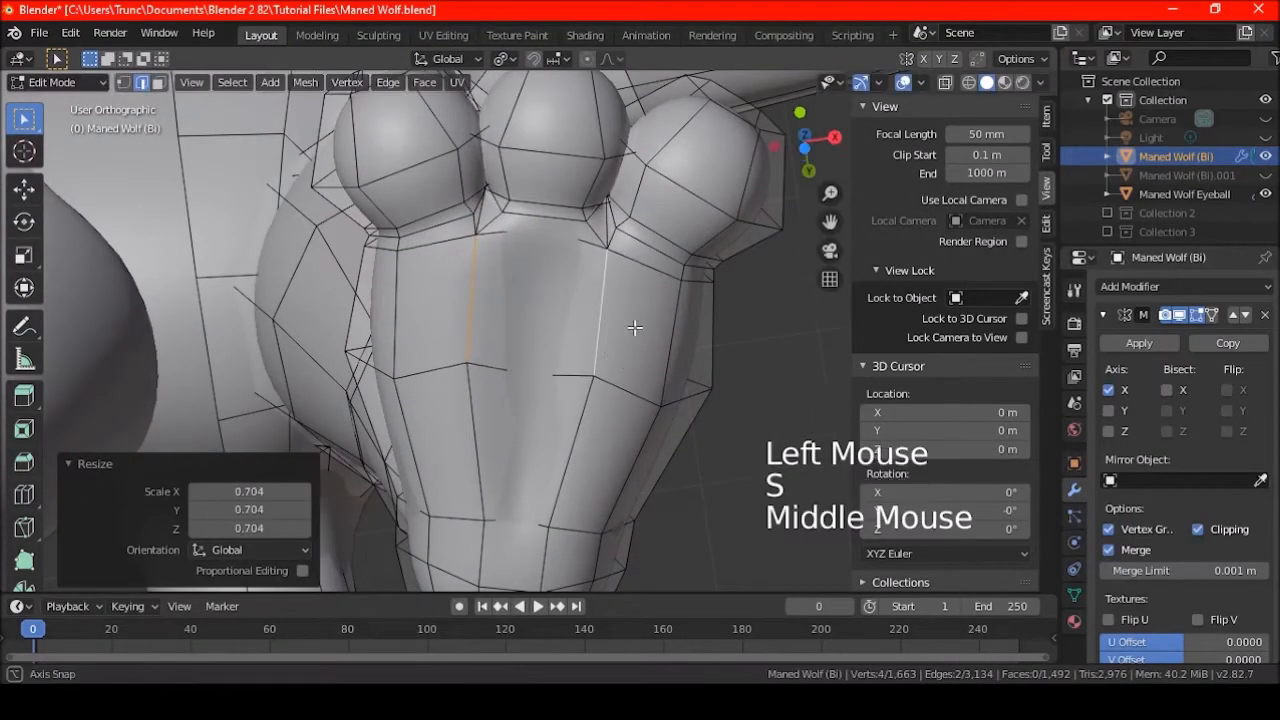
pyautogui.press('KP_1')
pyautogui.press('KP_3')
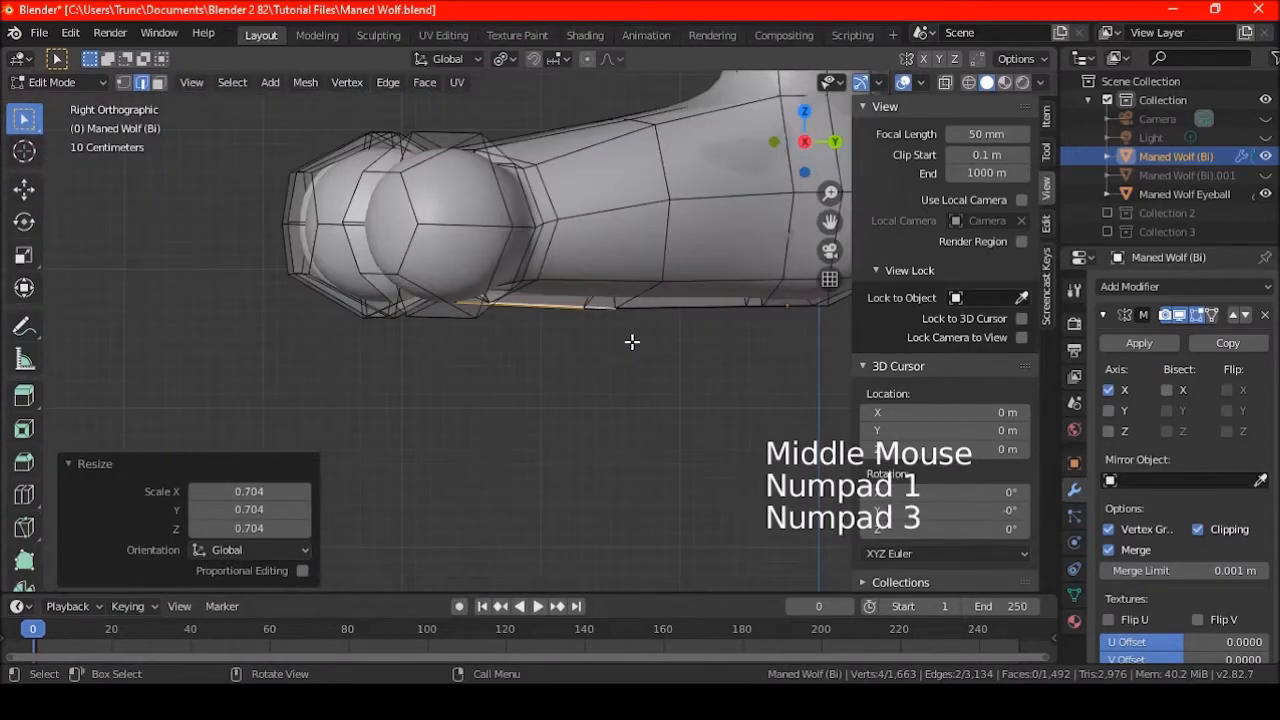
pyautogui.press('g')
pyautogui.moveTo(620, 352); pyautogui.dragTo(485, 204, button='middle')
# - Select the two mid-sole vertices at the rear ends of the flanking edges and move them about 0.16 m, mainly downward
pyautogui.click(123, 82)
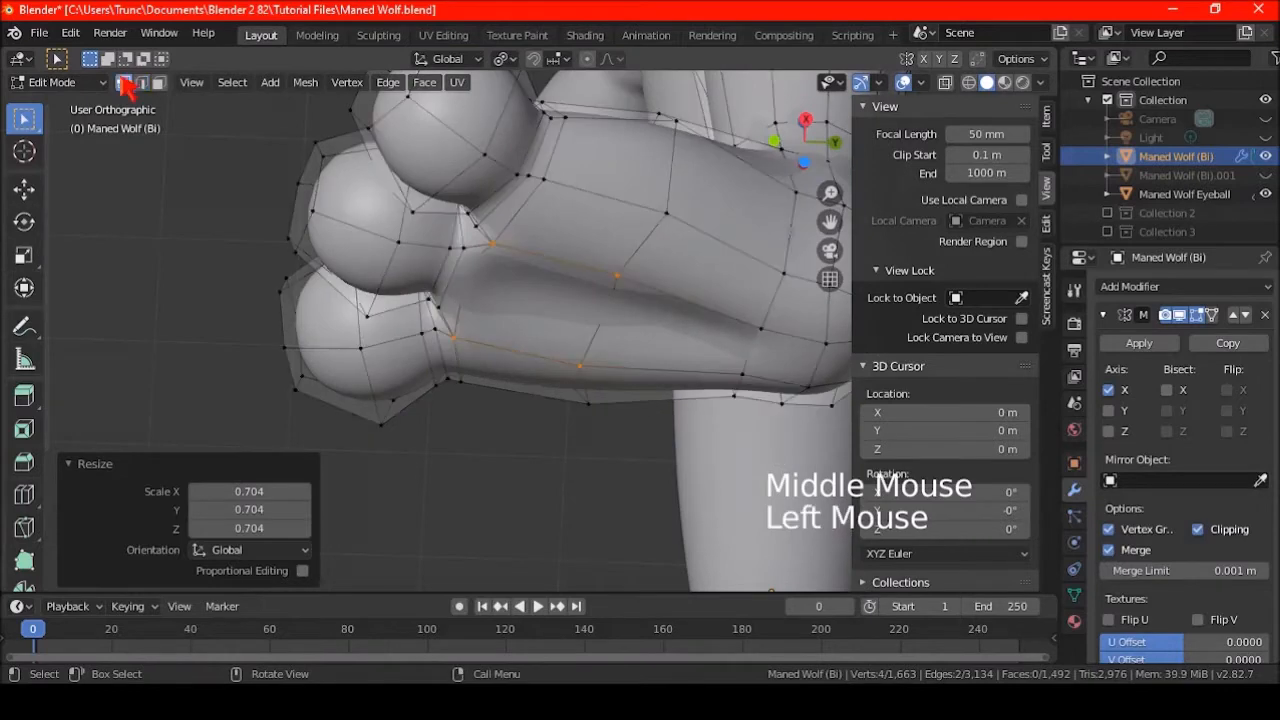
pyautogui.click(617, 276)
pyautogui.keyDown('shift'); pyautogui.click(580, 366); pyautogui.keyUp('shift')
pyautogui.press('KP_3')
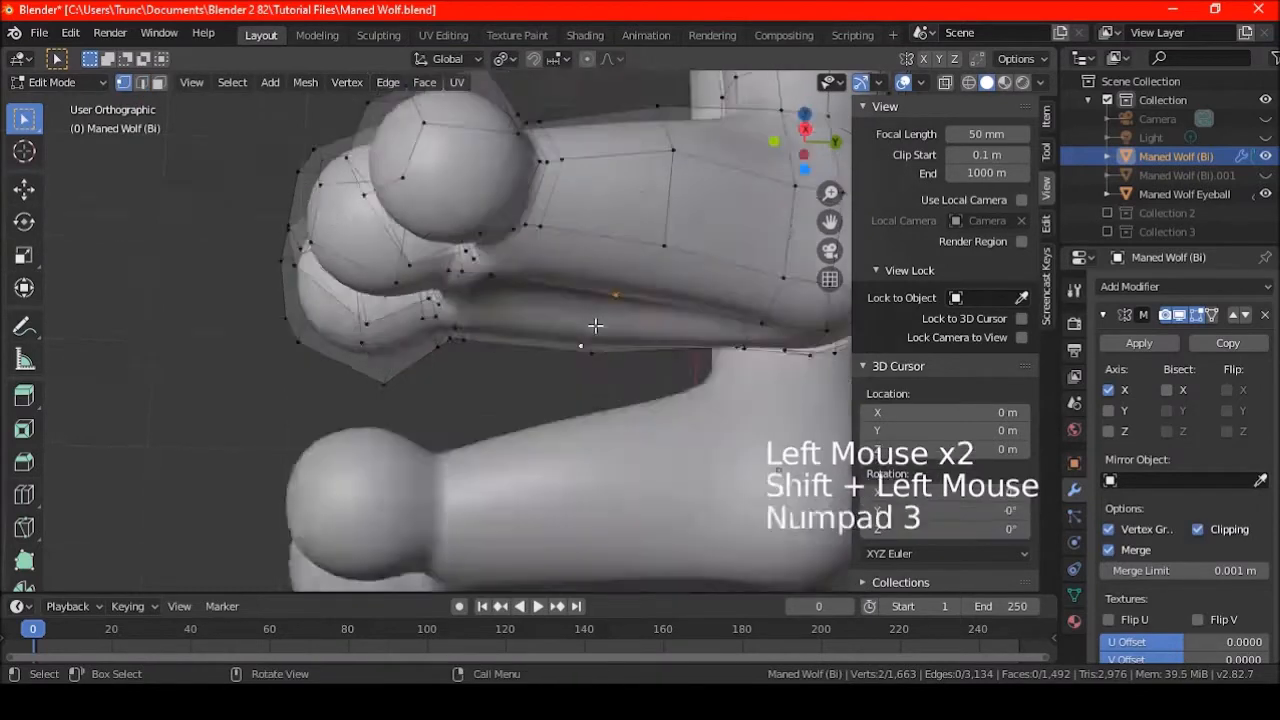
pyautogui.press('g')
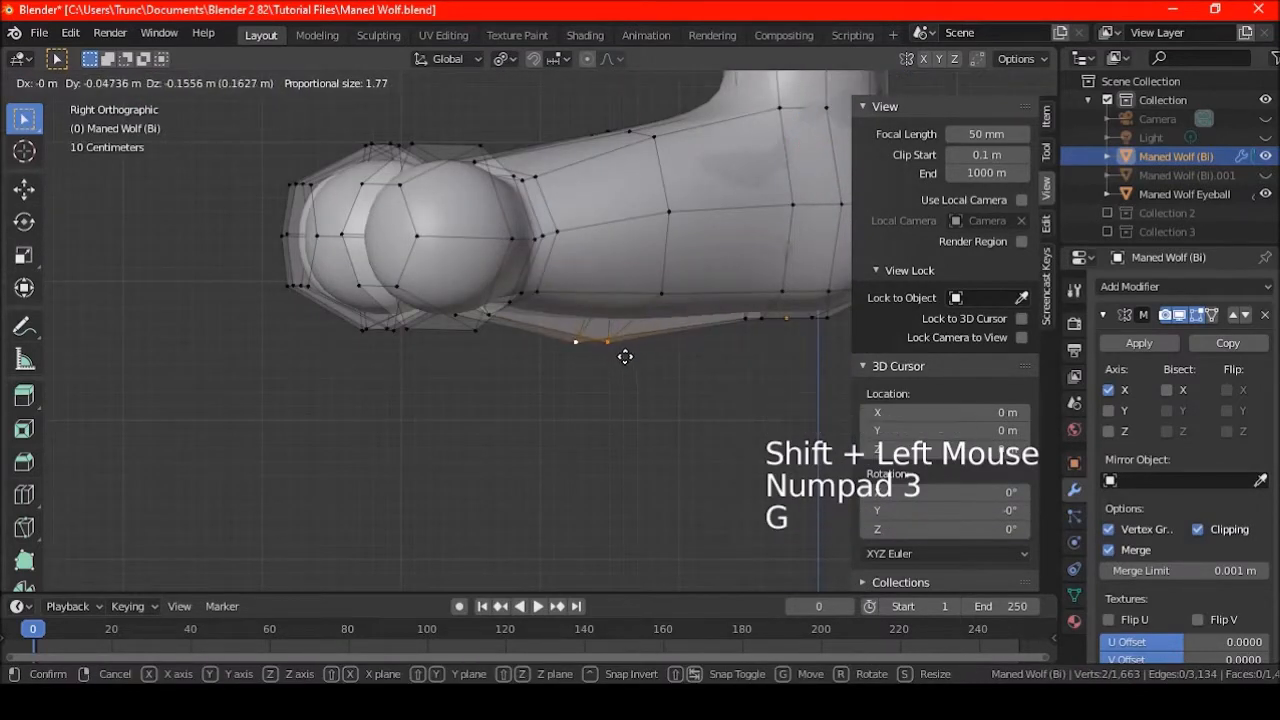
pyautogui.click(622, 355)
# - Select the four vertices across the sole just ahead of the heel and move them about -0.21 m in Y and 0.189 m in Z
pyautogui.keyDown('shift'); pyautogui.moveTo(683, 317); pyautogui.dragTo(614, 325, button='middle'); pyautogui.keyUp('shift')
pyautogui.press('a')
pyautogui.press('a')
pyautogui.press('a')
pyautogui.keyDown('shift'); pyautogui.click(638, 362); pyautogui.keyUp('shift')
pyautogui.keyDown('shift'); pyautogui.click(640, 380); pyautogui.keyUp('shift')
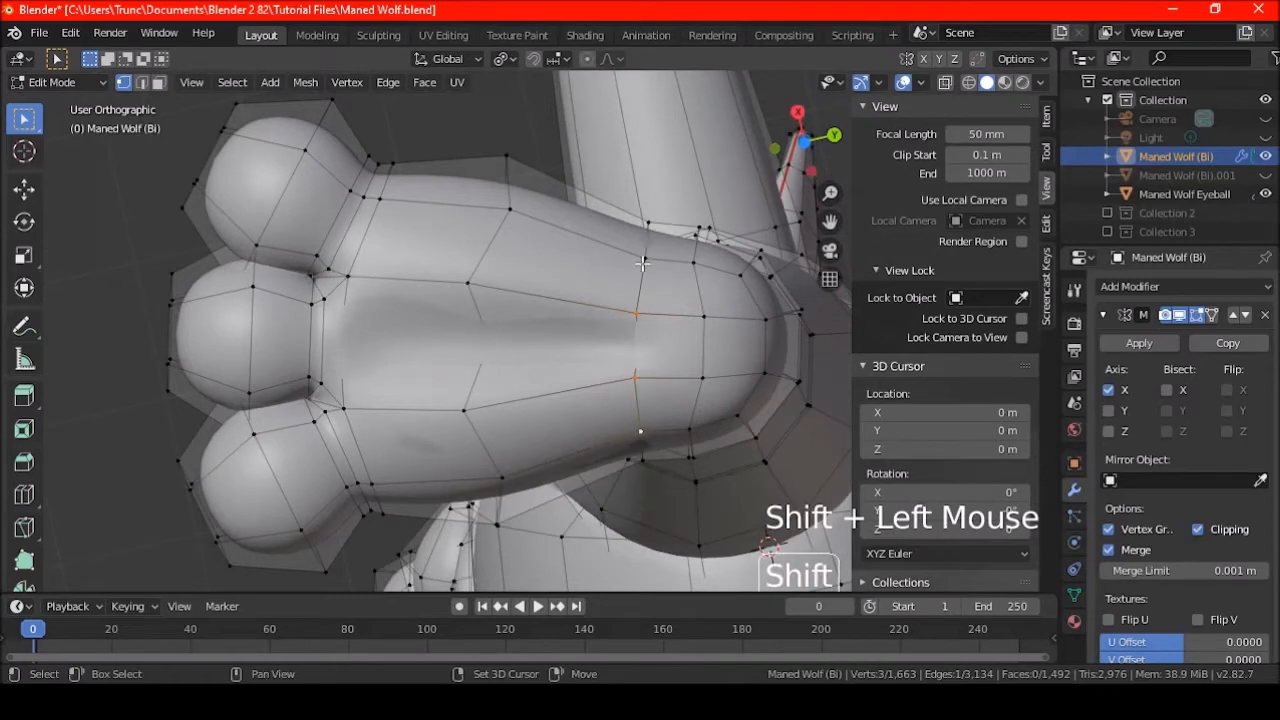
pyautogui.press('KP_3')
pyautogui.keyDown('shift'); pyautogui.moveTo(634, 442); pyautogui.dragTo(551, 449, button='middle'); pyautogui.keyUp('shift')
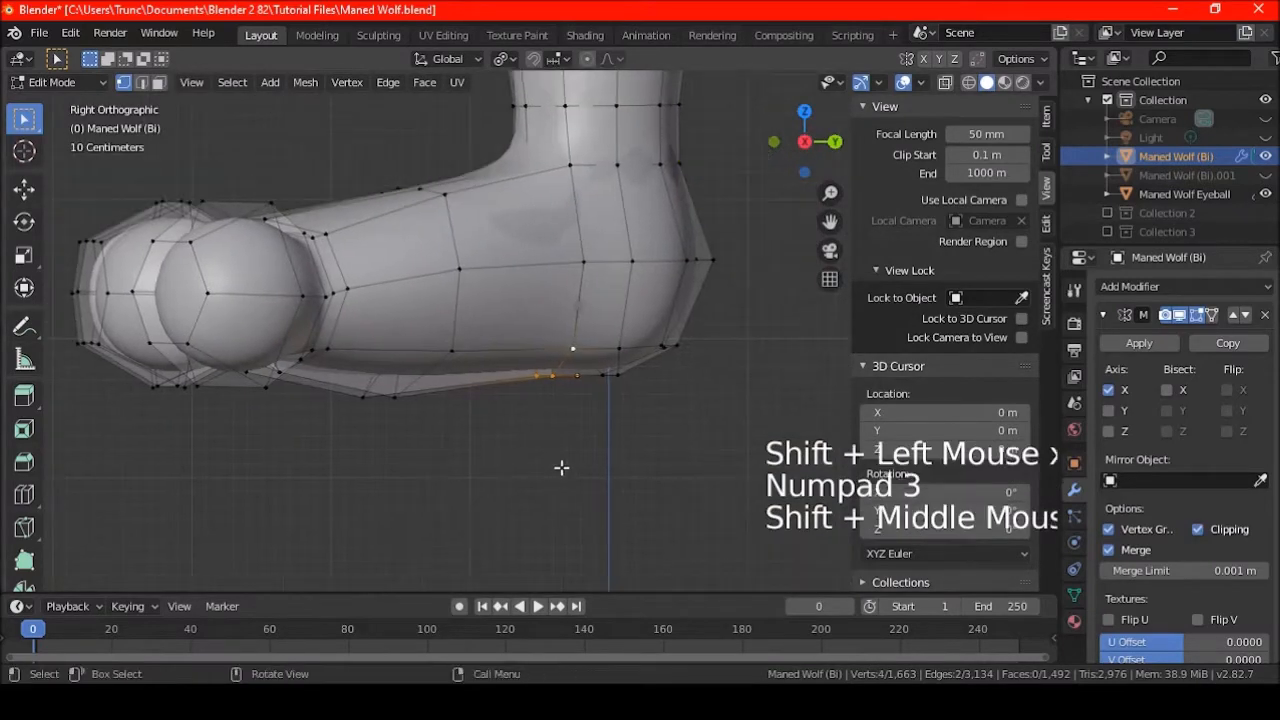
pyautogui.press('g')
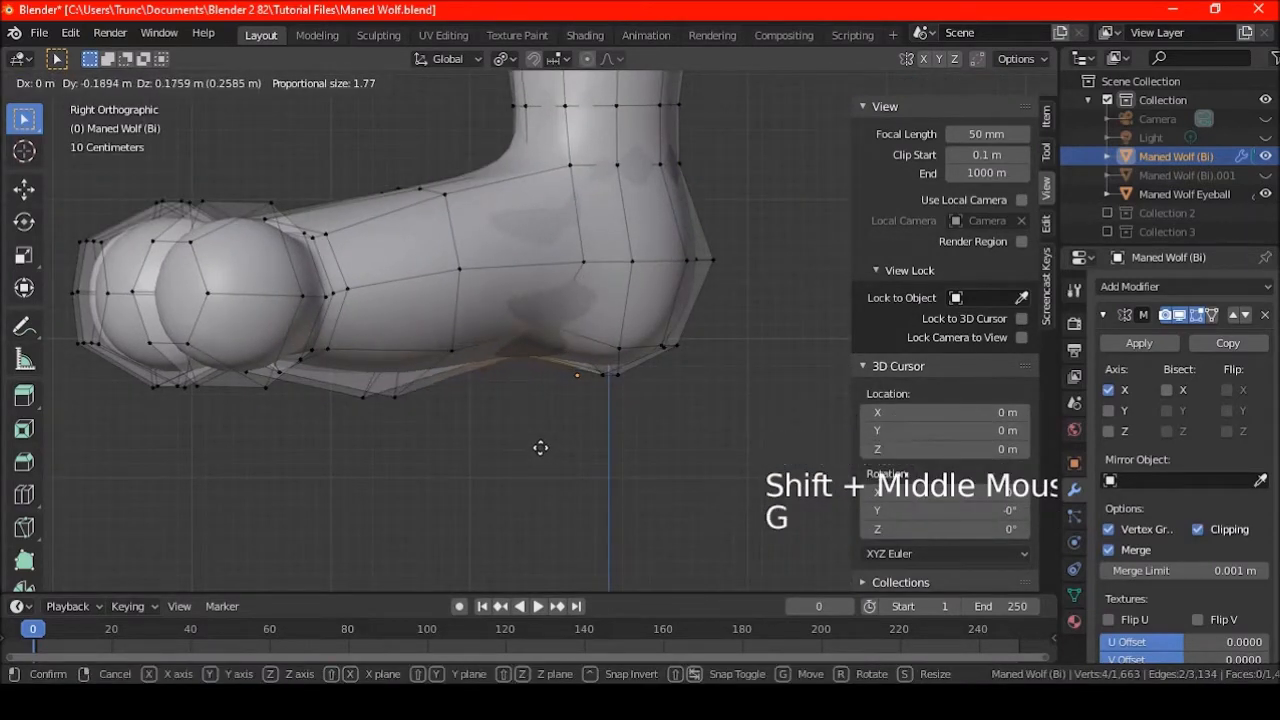
pyautogui.click(538, 447)
pyautogui.moveTo(571, 466); pyautogui.dragTo(549, 421, button='middle')
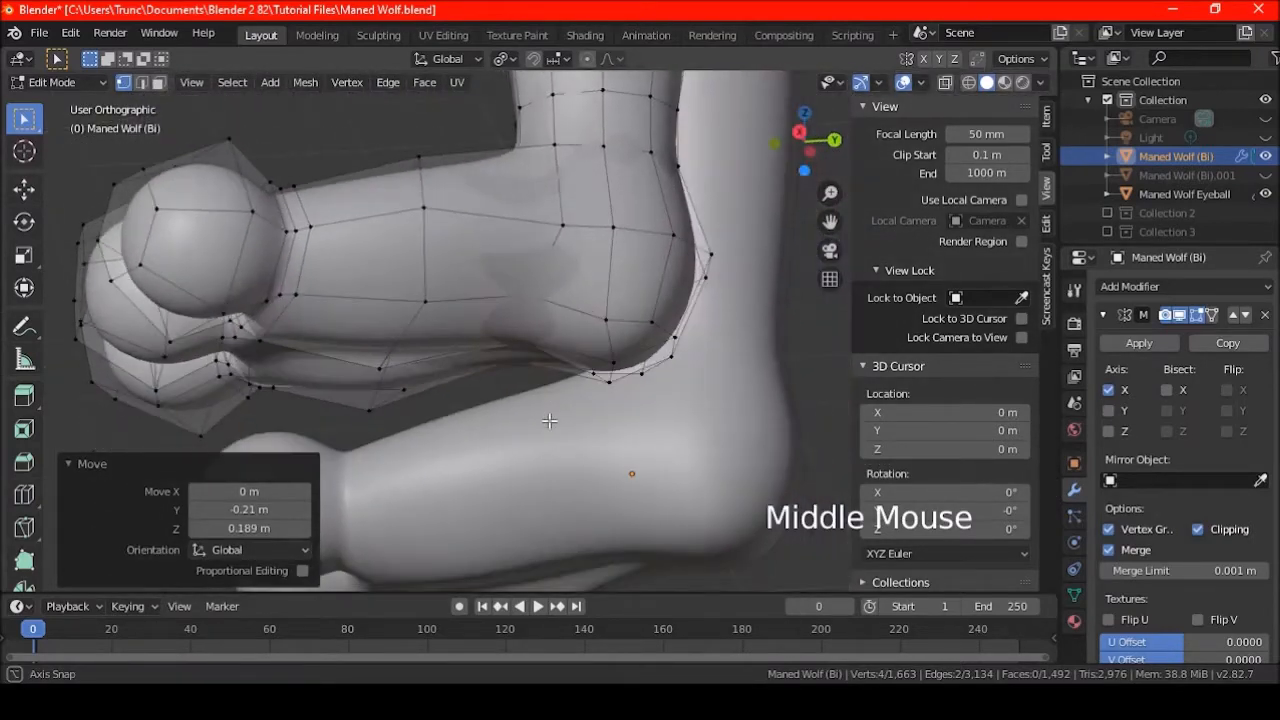
# - Nudge the four selected sole vertices just ahead of the heel slightly forward in the side view
pyautogui.press('KP_3')
pyautogui.scroll(2, 563, 457)
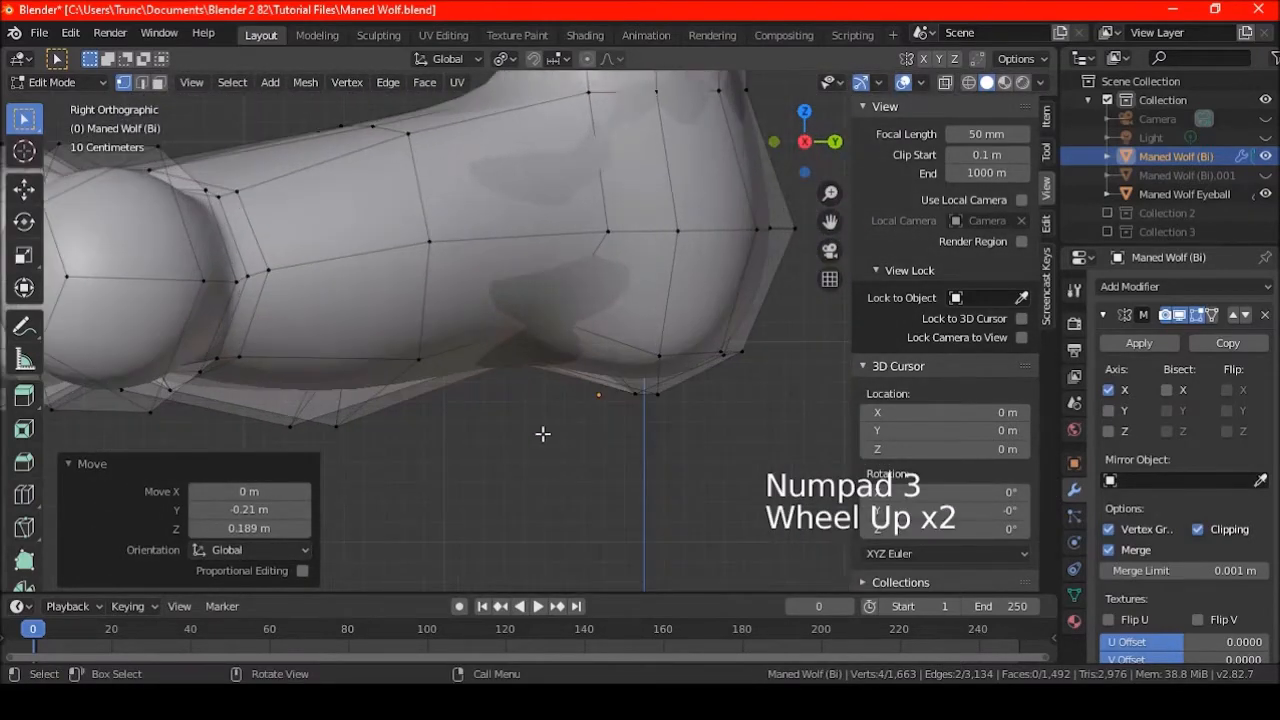
pyautogui.press('g')
# - Select the two opposite mid-height side vertices ahead of the heel and slide them along their edges toward the toes by a factor of 0.252
pyautogui.click(605, 242)
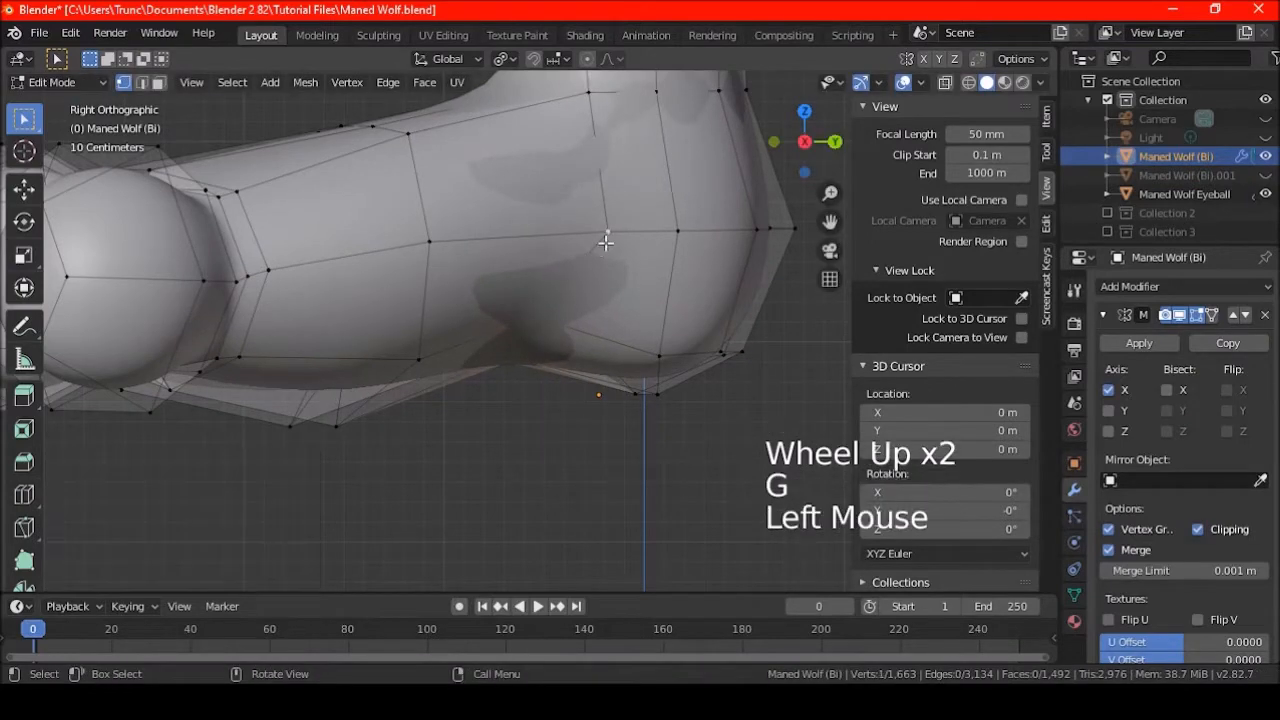
pyautogui.click(940, 88)
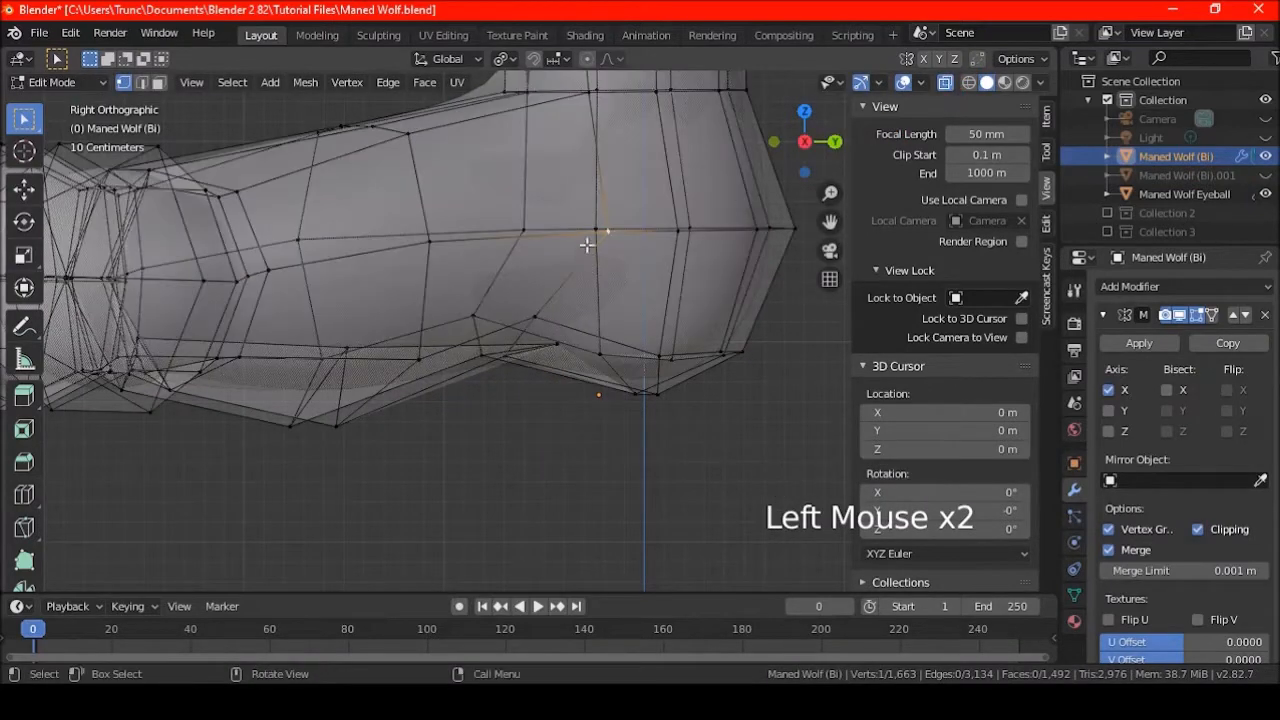
pyautogui.keyDown('shift'); pyautogui.click(596, 231); pyautogui.keyUp('shift')
pyautogui.click(946, 84)
pyautogui.scroll(-2, 509, 303)
pyautogui.moveTo(509, 303); pyautogui.dragTo(600, 470, button='middle')
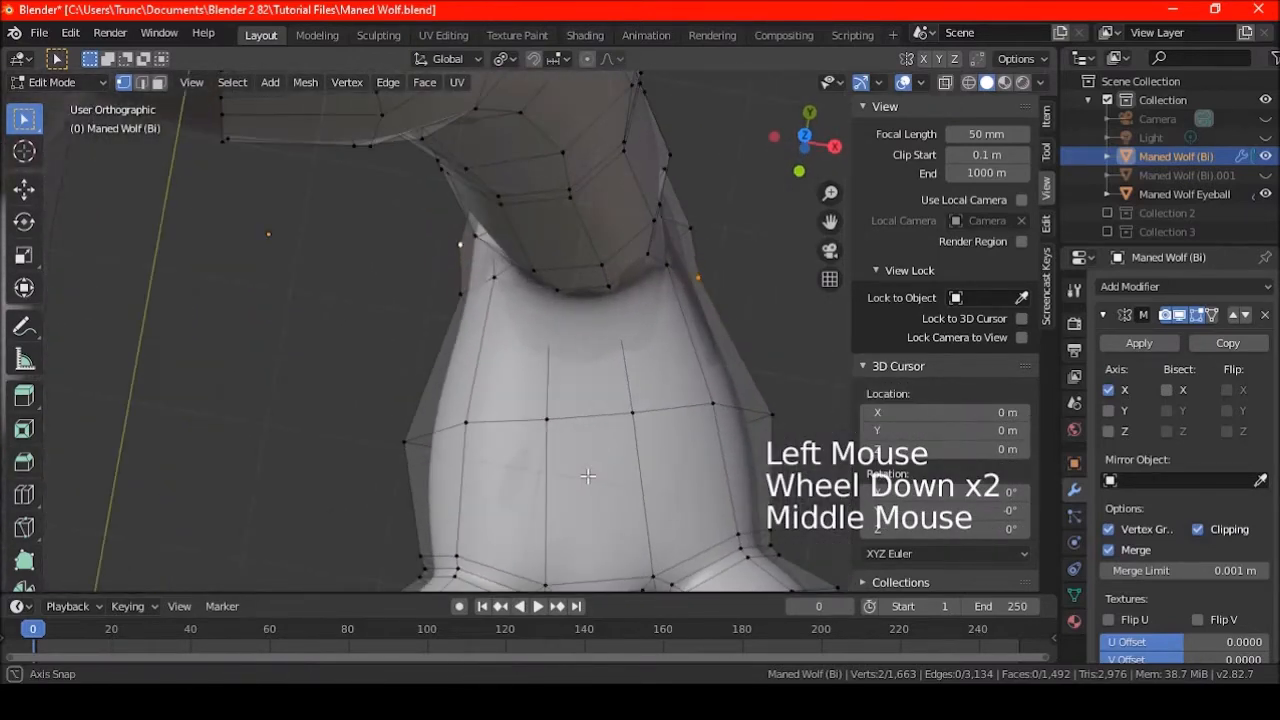
pyautogui.hotkey('ctrl', 'z')
pyautogui.keyDown('shift'); pyautogui.click(460, 292); pyautogui.keyUp('shift')
pyautogui.moveTo(652, 432); pyautogui.dragTo(486, 329, button='middle')
pyautogui.press('KP_3')
pyautogui.press('g')
pyautogui.press('g')
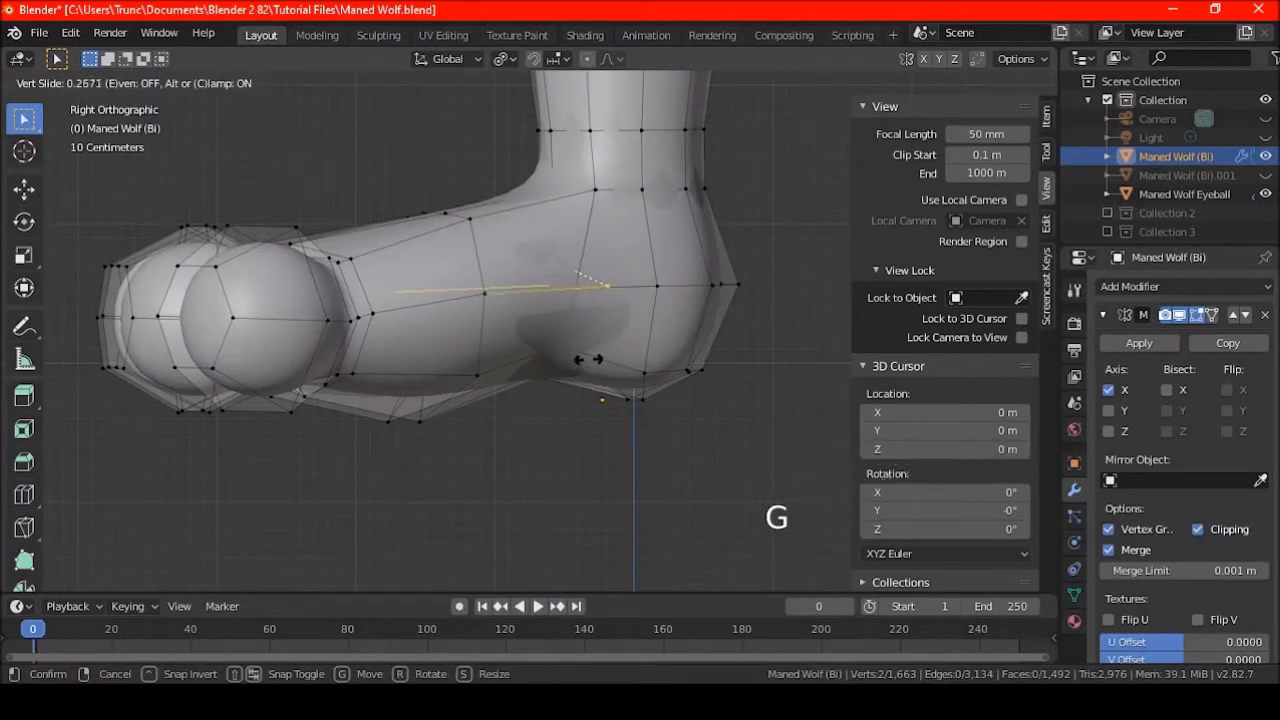
pyautogui.click(541, 388)
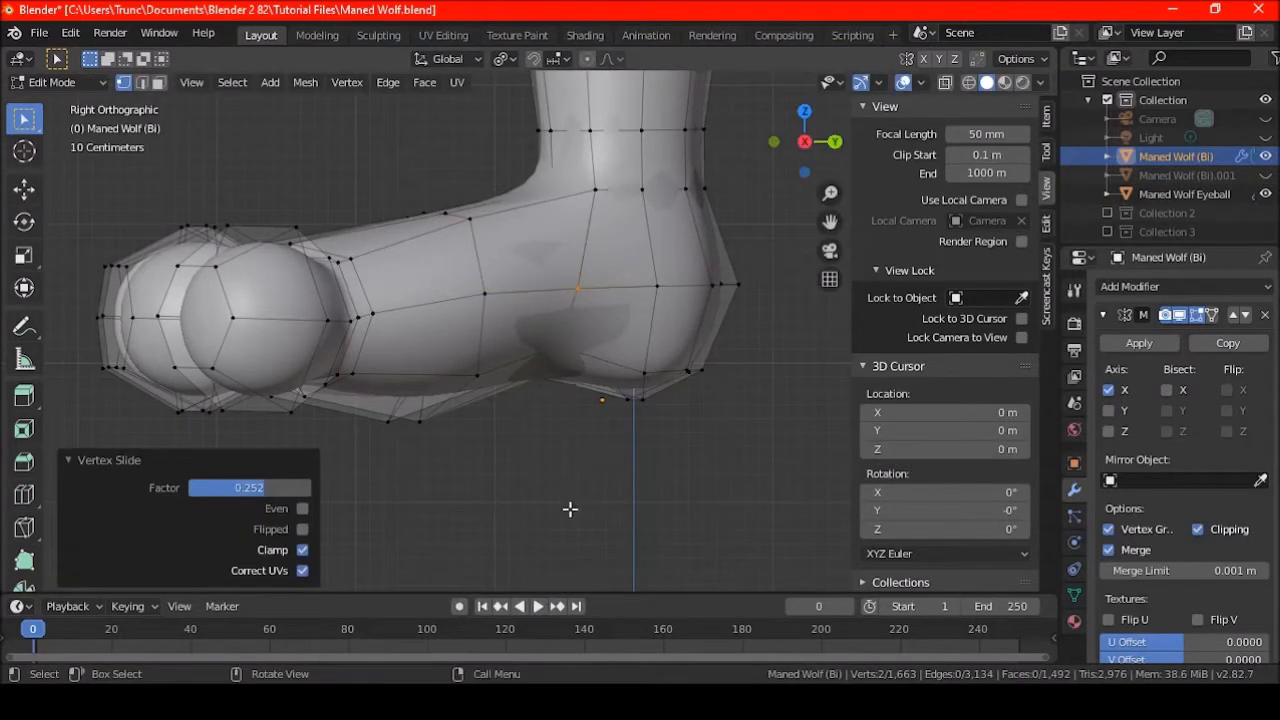
# - Select the four vertices across the underside of the heel and move them about -0.16 m in Y and -0.07 m in Z
pyautogui.press('a')
pyautogui.press('a')
pyautogui.press('a')
pyautogui.scroll(-1, 545, 450)
pyautogui.moveTo(547, 462); pyautogui.dragTo(600, 296, button='middle')
pyautogui.click(614, 247)
pyautogui.keyDown('shift'); pyautogui.click(620, 300); pyautogui.keyUp('shift')
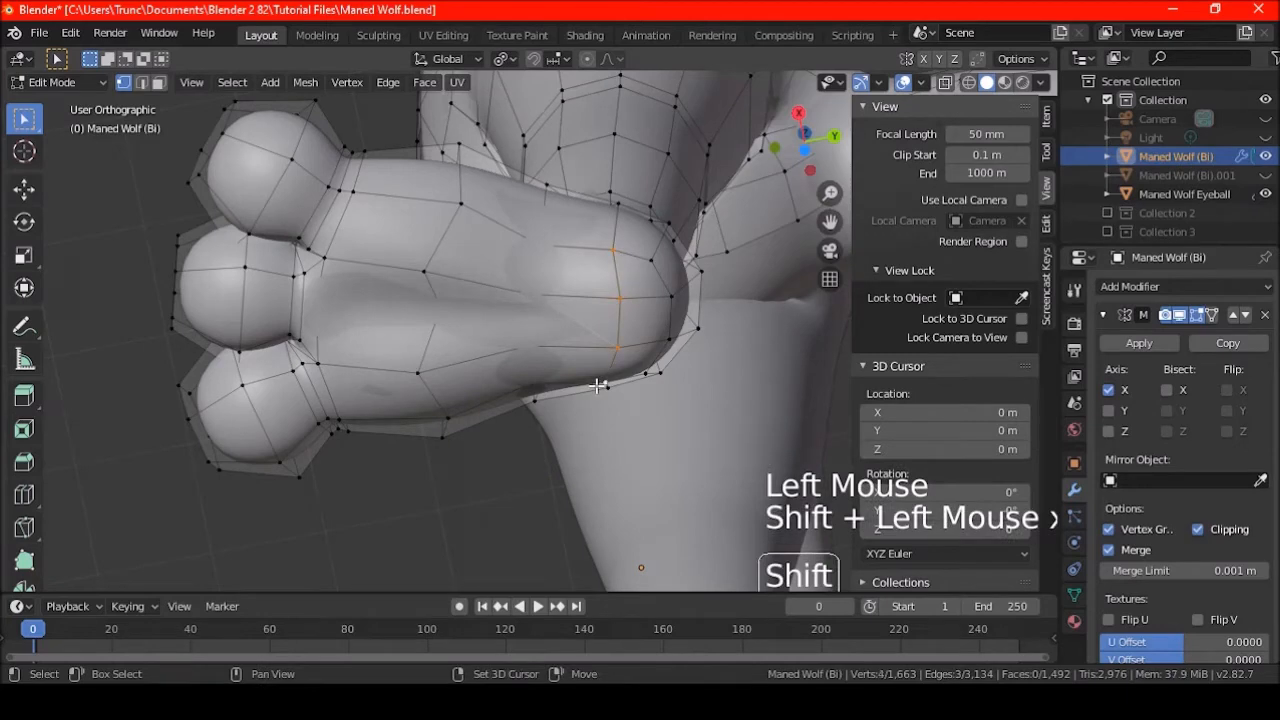
pyautogui.press('KP_3')
pyautogui.scroll(2, 640, 415)
pyautogui.press('g')
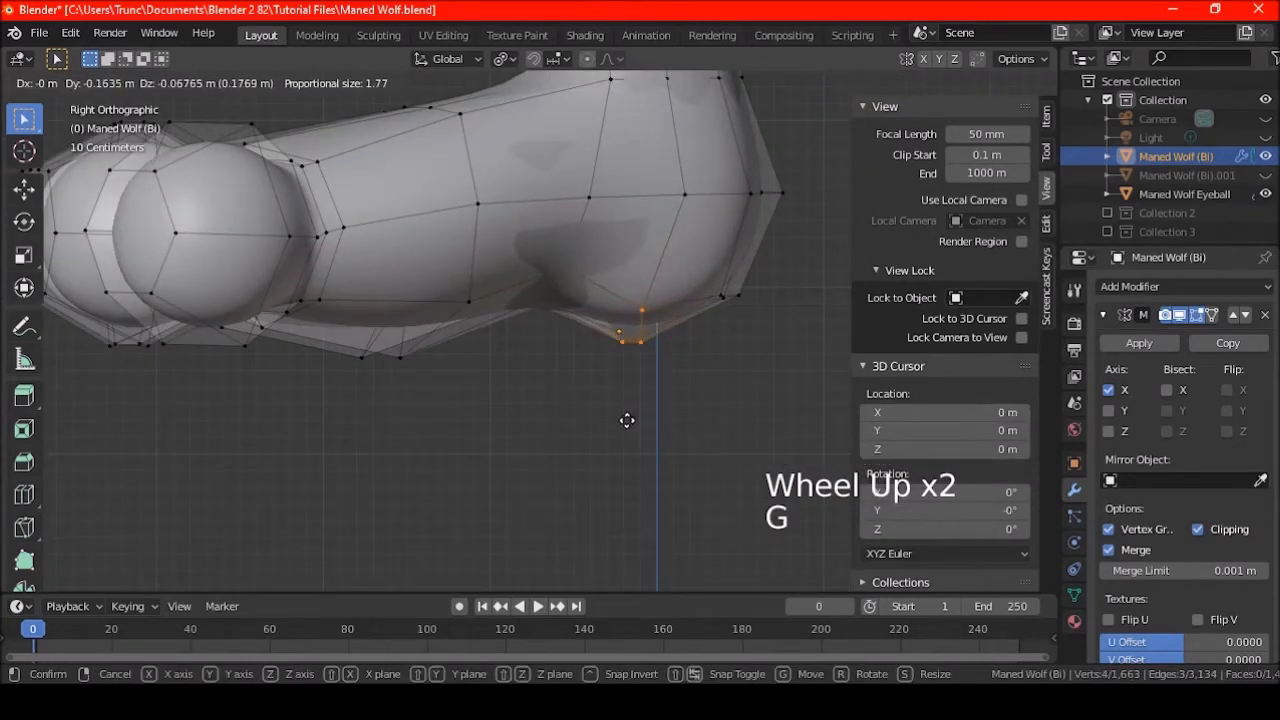
pyautogui.click(626, 421)
# - Try to displace the central groove vertex in the mid-sole with Shrink/Fatten by 0.135 m
pyautogui.press('a')
pyautogui.press('a')
pyautogui.press('a')
pyautogui.moveTo(626, 423); pyautogui.dragTo(586, 366, button='middle')
pyautogui.click(543, 263)
pyautogui.moveTo(543, 263); pyautogui.dragTo(610, 208, button='middle')
pyautogui.click(944, 83)
pyautogui.moveTo(446, 309); pyautogui.dragTo(476, 372, button='middle')
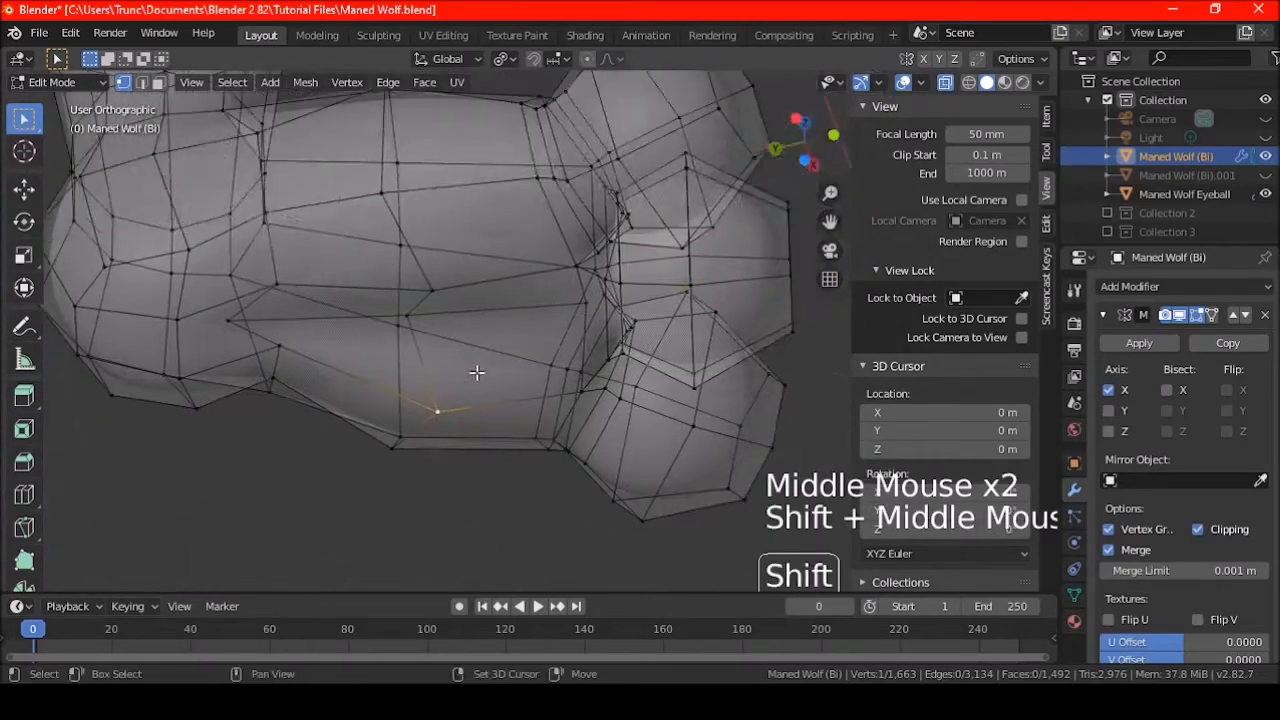
pyautogui.click(436, 322)
pyautogui.click(944, 83)
pyautogui.moveTo(480, 325); pyautogui.dragTo(509, 374, button='middle')
pyautogui.hotkey('alt', 's')
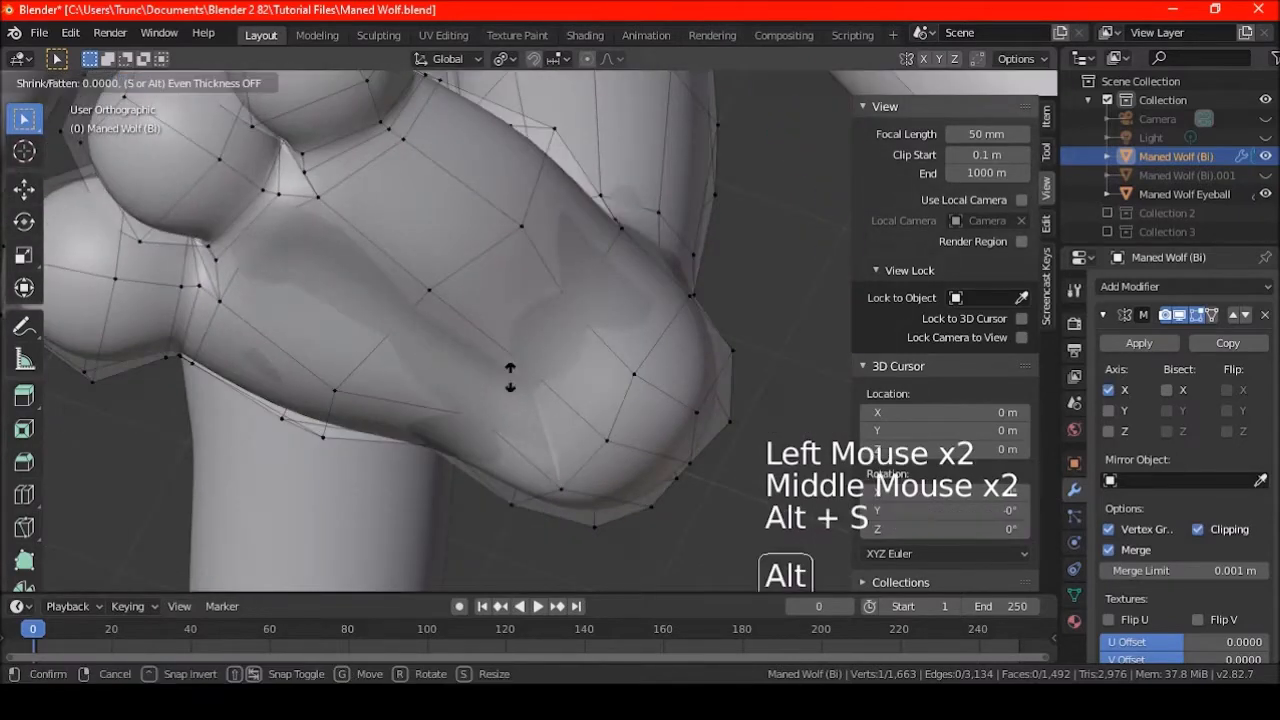
pyautogui.click(507, 382)
pyautogui.moveTo(507, 382); pyautogui.dragTo(564, 298, button='middle')
pyautogui.scroll(-4, 575, 308)
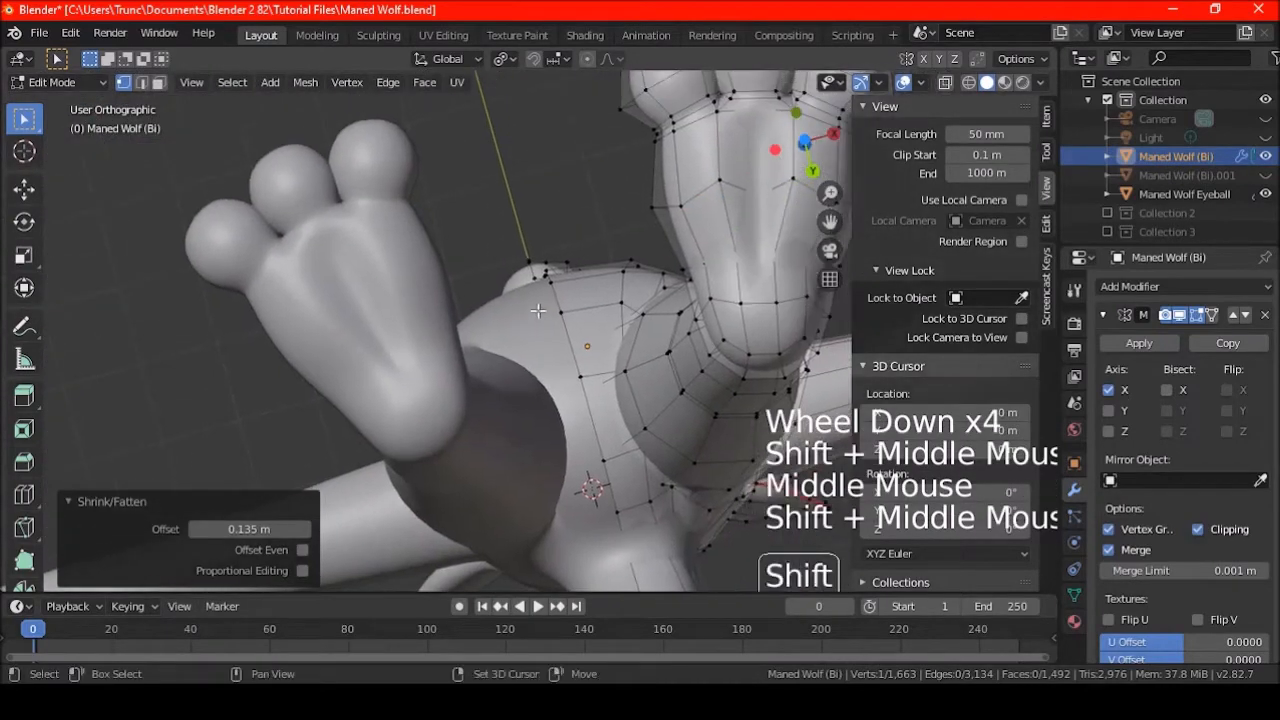
pyautogui.hotkey('ctrl', 'z')
pyautogui.hotkey('ctrl', 'shift', 'z')
pyautogui.hotkey('ctrl', 'z')
# - Select the groove's front vertex just behind the toes and move it 0.255 m along Z
pyautogui.keyDown('shift'); pyautogui.moveTo(564, 298); pyautogui.dragTo(644, 231, button='middle'); pyautogui.keyUp('shift')
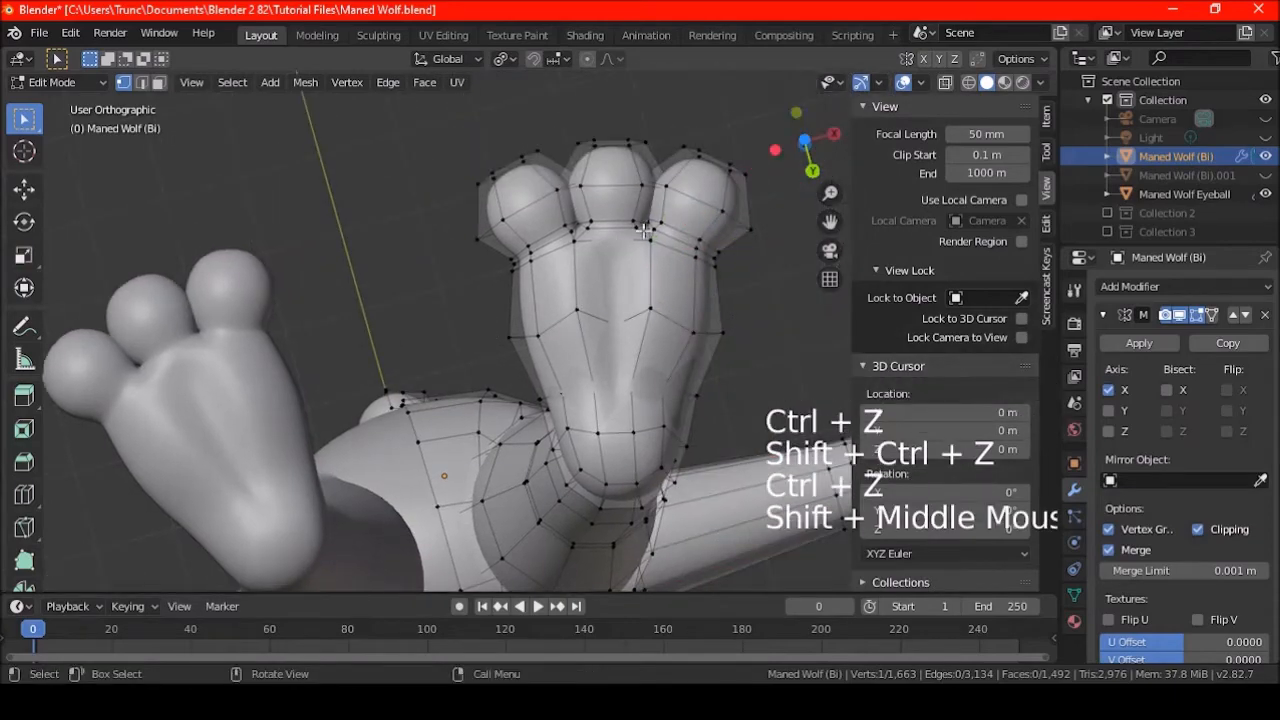
pyautogui.click(945, 83)
pyautogui.moveTo(757, 194); pyautogui.dragTo(516, 312, button='middle')
pyautogui.scroll(3, 620, 250)
pyautogui.click(603, 217)
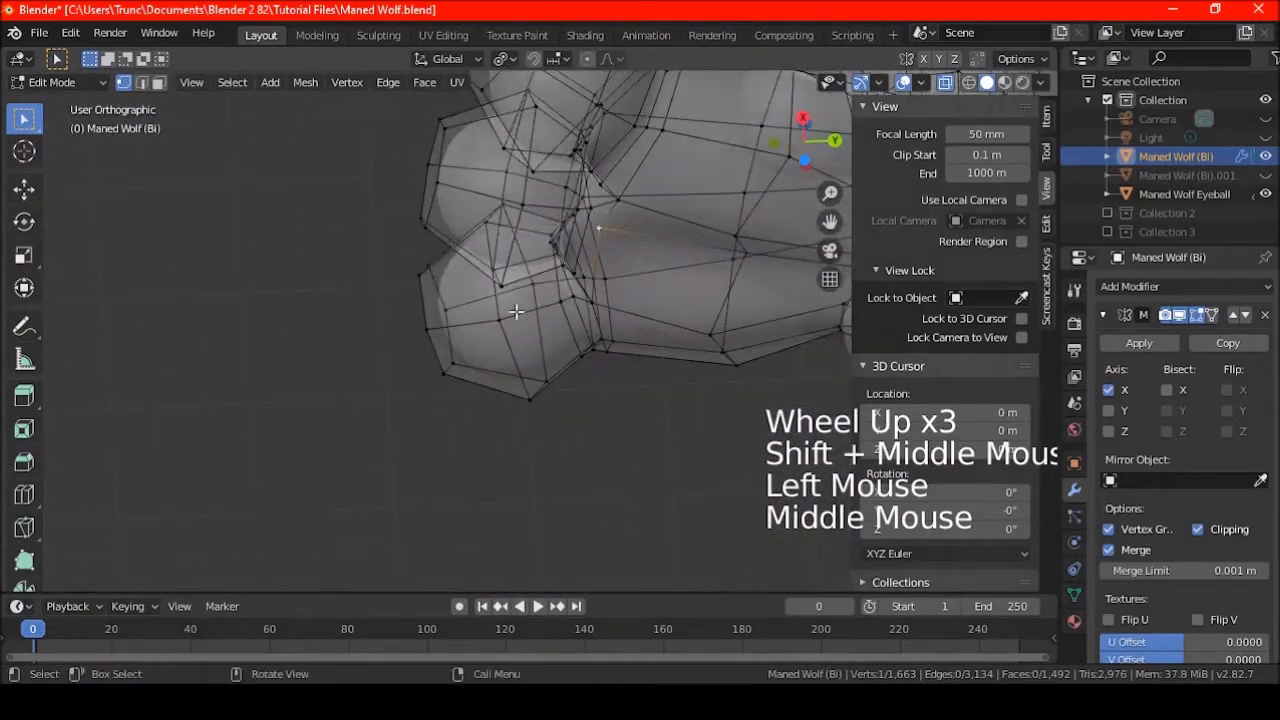
pyautogui.press('g')
pyautogui.press('z')
pyautogui.click(605, 326)
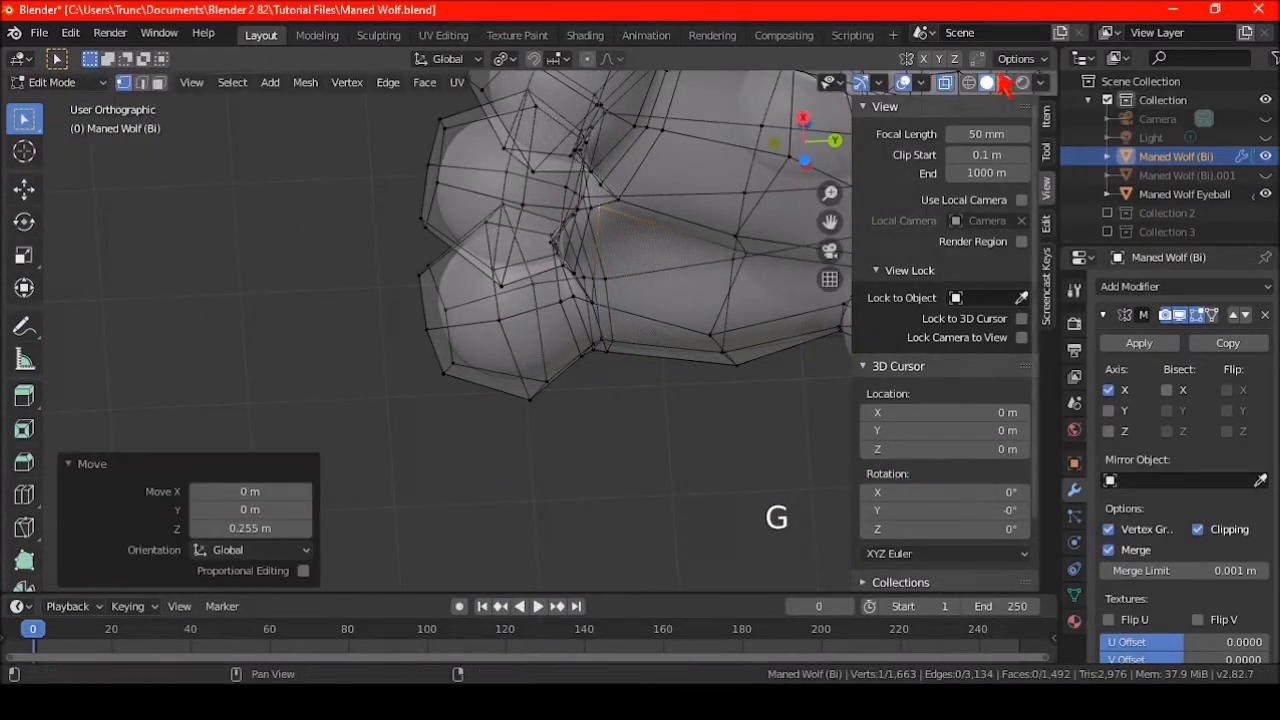
pyautogui.click(945, 82)
pyautogui.scroll(-4, 585, 290)
pyautogui.moveTo(593, 330); pyautogui.dragTo(690, 260, button='middle')
pyautogui.hotkey('ctrl', 'z')
pyautogui.hotkey('ctrl', 'shift', 'z')
pyautogui.scroll(4, 690, 260)
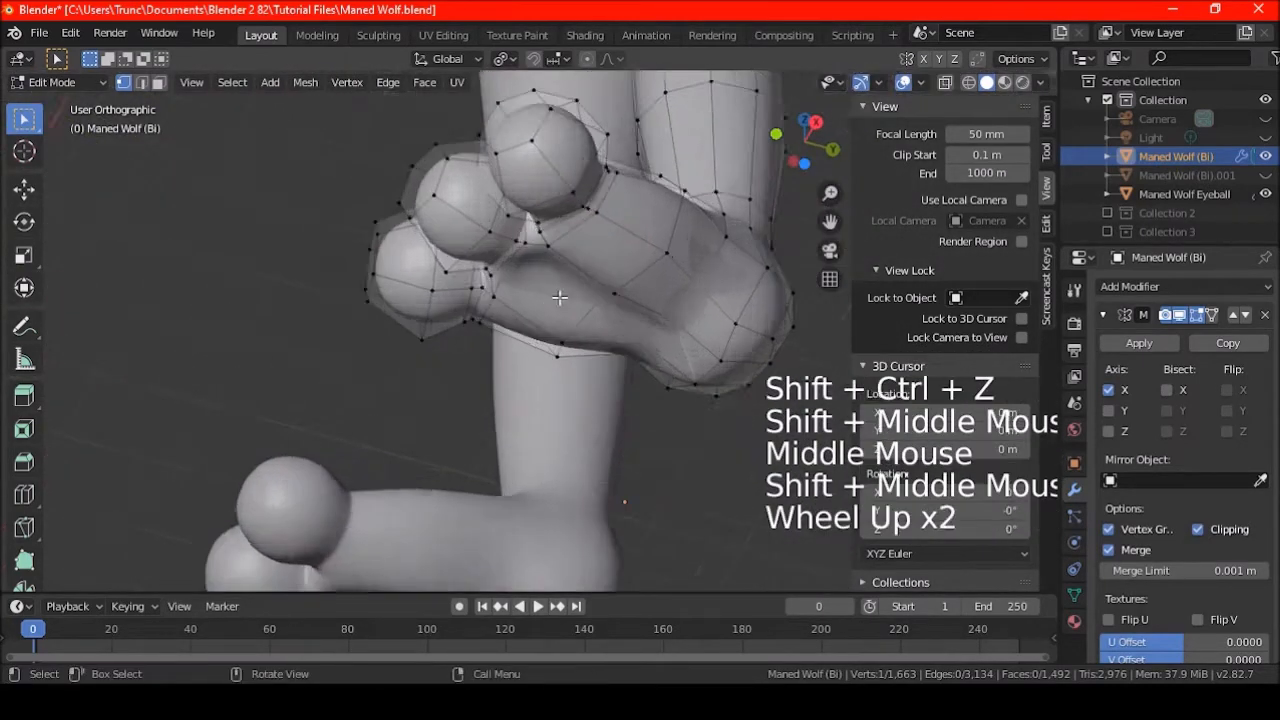
# - Move the groove's front vertex 0.149 m in Y and -0.0541 m in Z in the side view
pyautogui.click(945, 82)
pyautogui.moveTo(600, 235); pyautogui.dragTo(557, 309, button='middle')
pyautogui.press('KP_3')
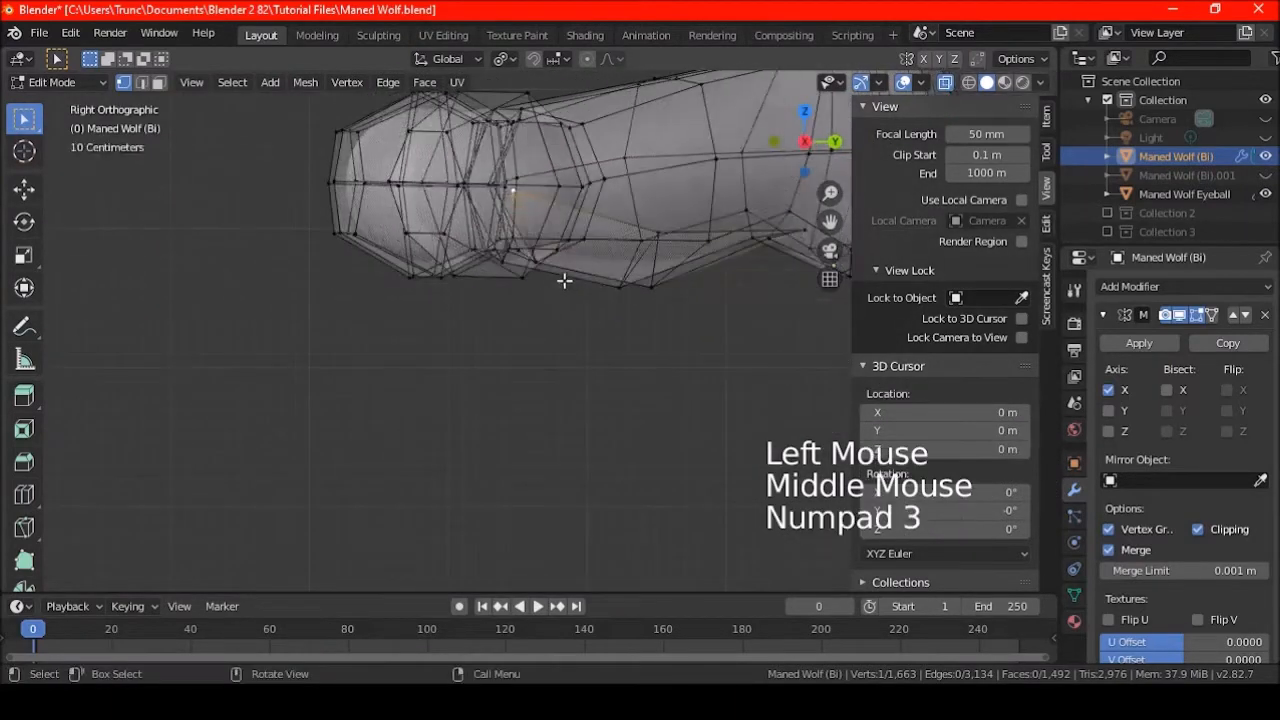
pyautogui.press('g')
pyautogui.click(579, 305)
pyautogui.moveTo(575, 326); pyautogui.dragTo(580, 220, button='middle')
# - Select the mid-groove and front groove vertices together and rotate them -10.3° in the side view
pyautogui.click(666, 248)
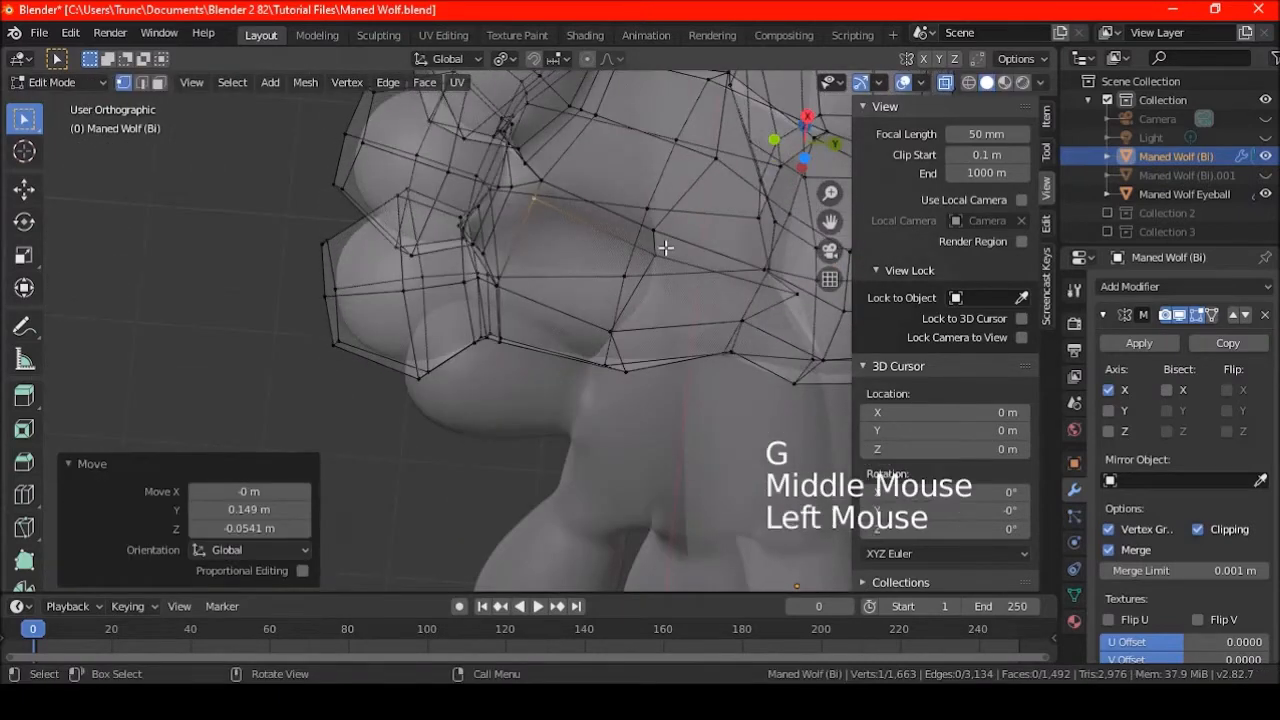
pyautogui.keyDown('shift'); pyautogui.click(539, 201); pyautogui.keyUp('shift')
pyautogui.press('KP_3')
pyautogui.press('r')
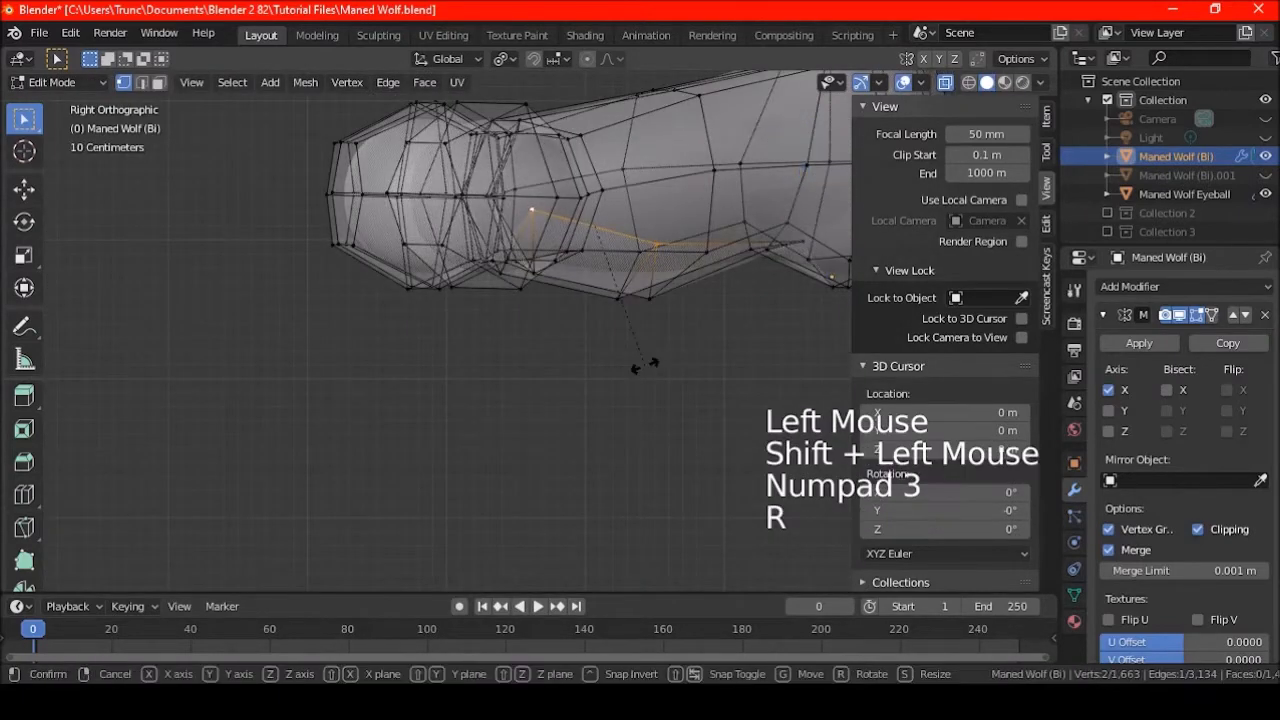
pyautogui.click(663, 345)
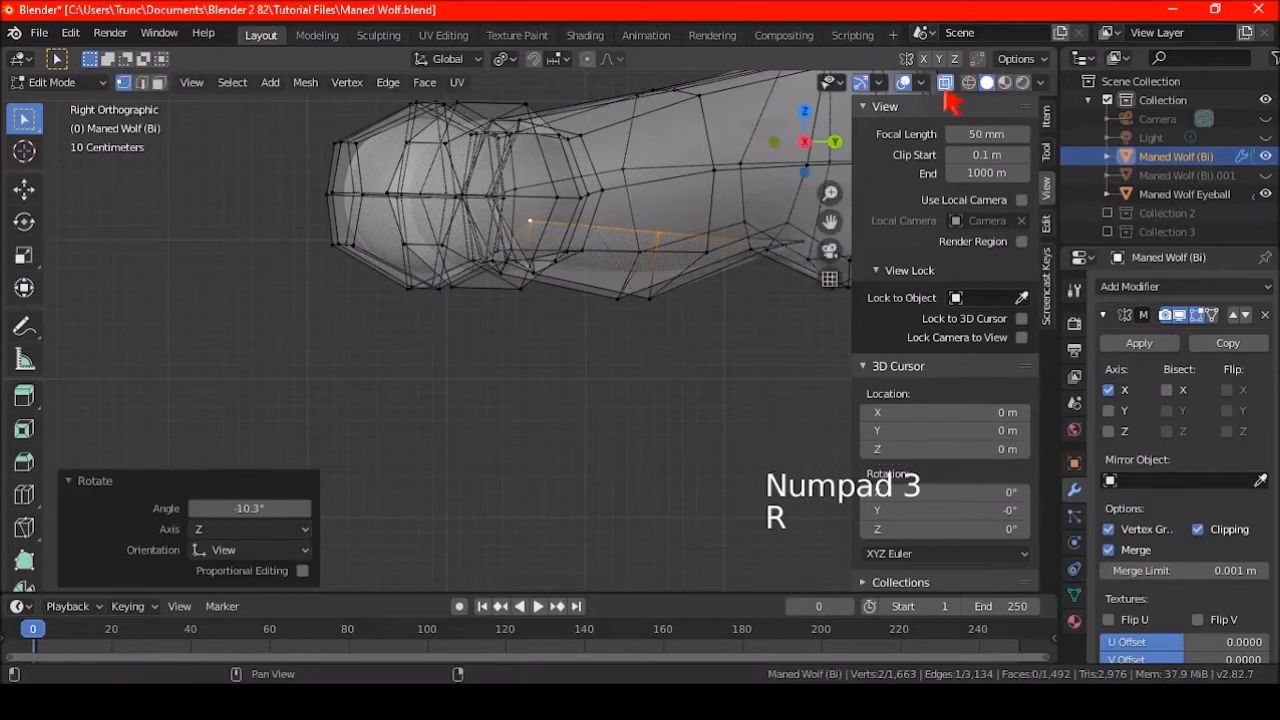
# - Compare the sole from below with and without the latest groove vertex edits by stepping through the edit history
pyautogui.click(945, 83)
pyautogui.scroll(-4, 614, 337)
pyautogui.moveTo(614, 337); pyautogui.dragTo(591, 304, button='middle')
pyautogui.moveTo(691, 213); pyautogui.dragTo(515, 199, button='middle')
pyautogui.hotkey('ctrl', 'z')
pyautogui.hotkey('ctrl', 'shift', 'z')
pyautogui.hotkey('ctrl', 'z')
pyautogui.hotkey('ctrl', 'z')
pyautogui.hotkey('ctrl', 'z')
pyautogui.hotkey('ctrl', 'shift', 'z')
pyautogui.hotkey('ctrl', 'shift', 'z')
pyautogui.hotkey('ctrl', 'shift', 'z')
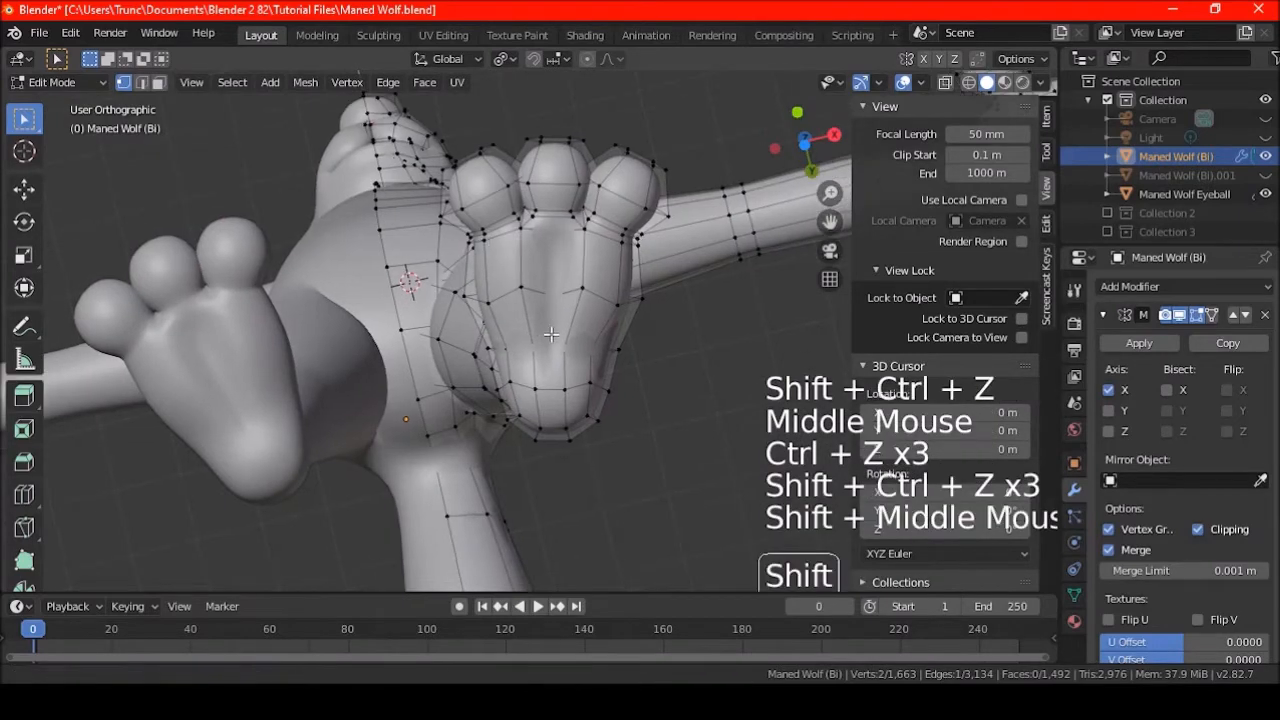
# - Select the outer and inner edge vertices of the mid-sole and move them about -0.25 m in Z
pyautogui.scroll(2, 540, 343)
pyautogui.click(522, 267)
pyautogui.keyDown('shift'); pyautogui.click(604, 267); pyautogui.keyUp('shift')
pyautogui.scroll(-2, 565, 263)
pyautogui.moveTo(565, 263); pyautogui.dragTo(546, 360, button='middle')
pyautogui.scroll(2, 654, 270)
pyautogui.click(650, 268)
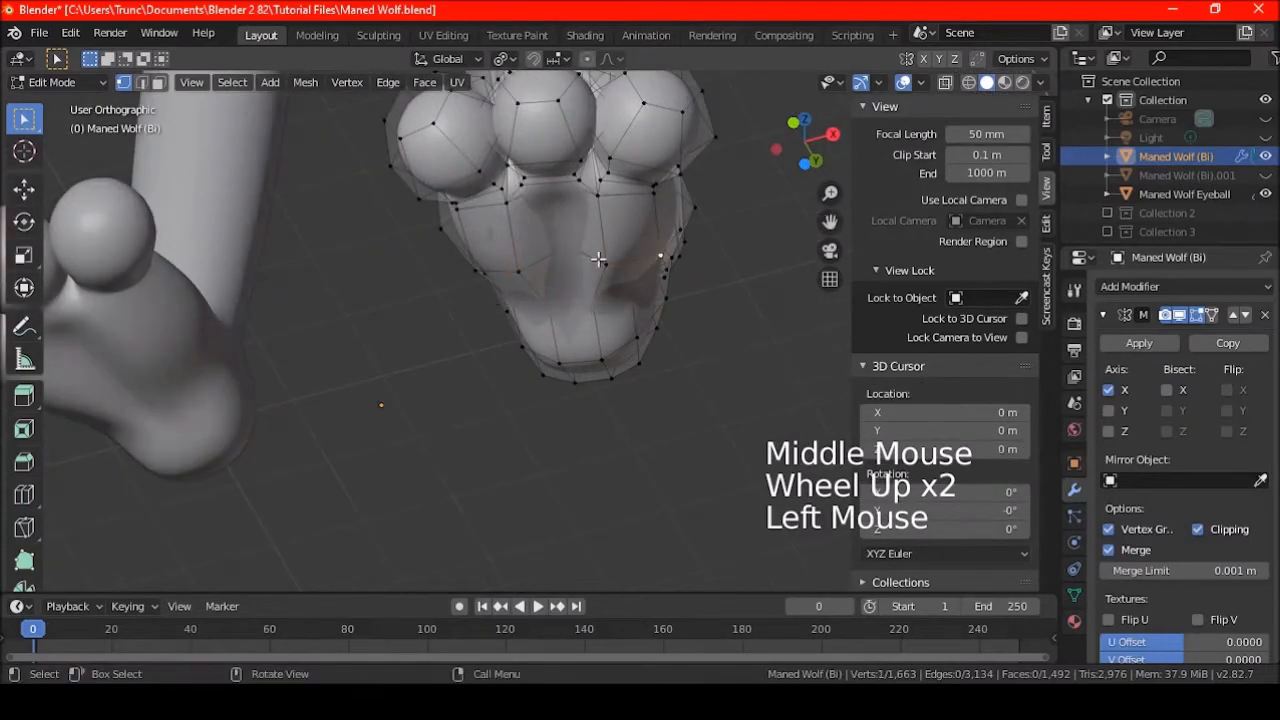
pyautogui.moveTo(623, 257); pyautogui.dragTo(565, 265, button='middle')
pyautogui.keyDown('shift'); pyautogui.click(551, 282); pyautogui.keyUp('shift')
pyautogui.press('KP_1')
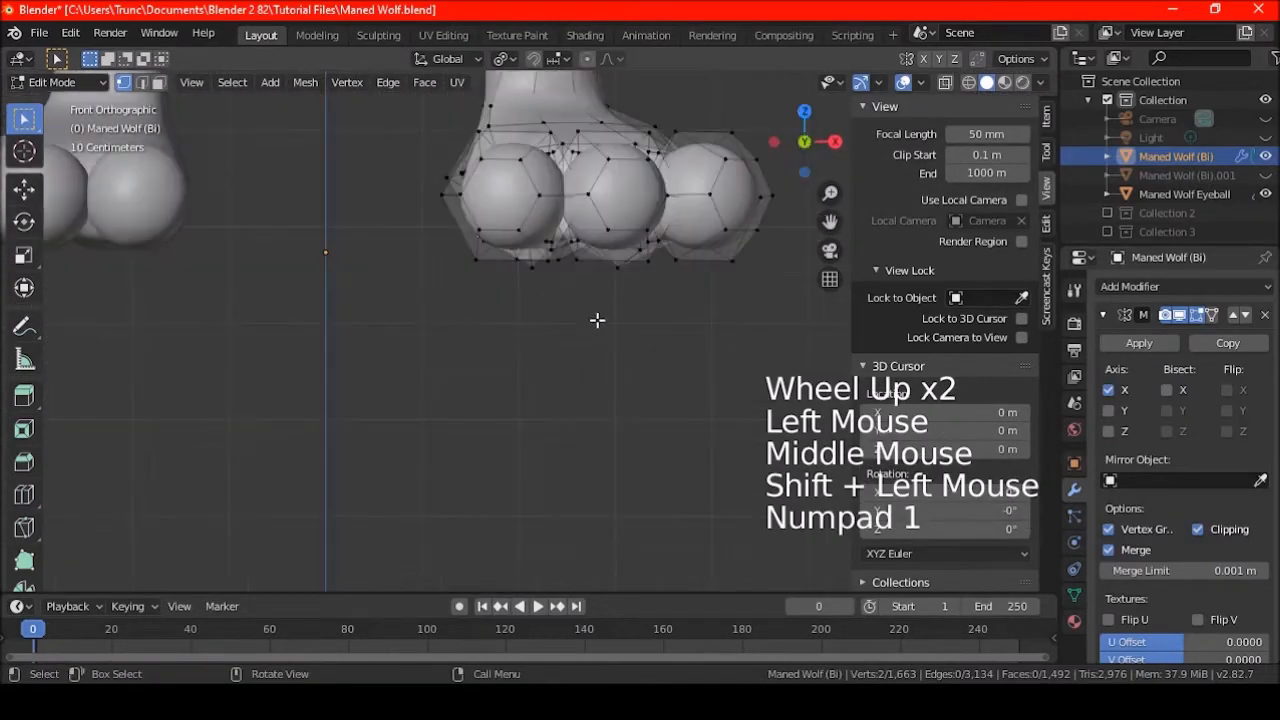
pyautogui.scroll(3, 657, 291)
pyautogui.keyDown('shift'); pyautogui.moveTo(657, 291); pyautogui.dragTo(526, 405, button='middle'); pyautogui.keyUp('shift')
pyautogui.press('KP_3')
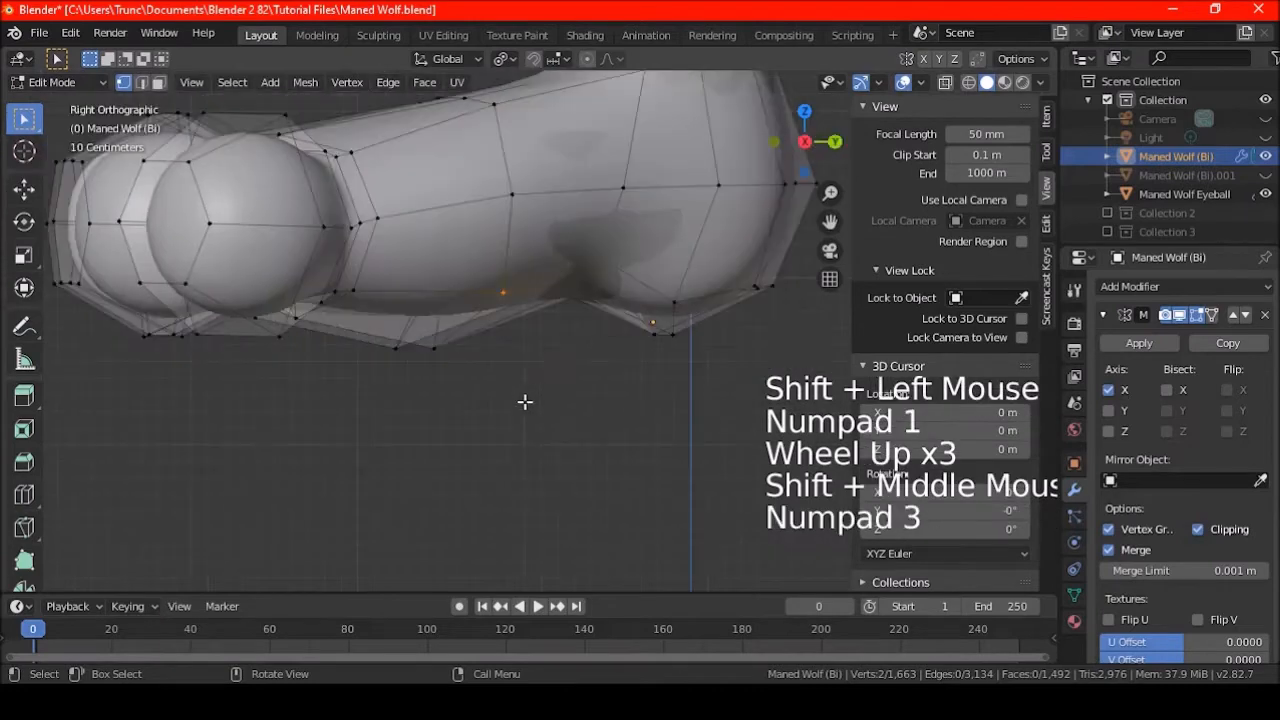
pyautogui.press('g')
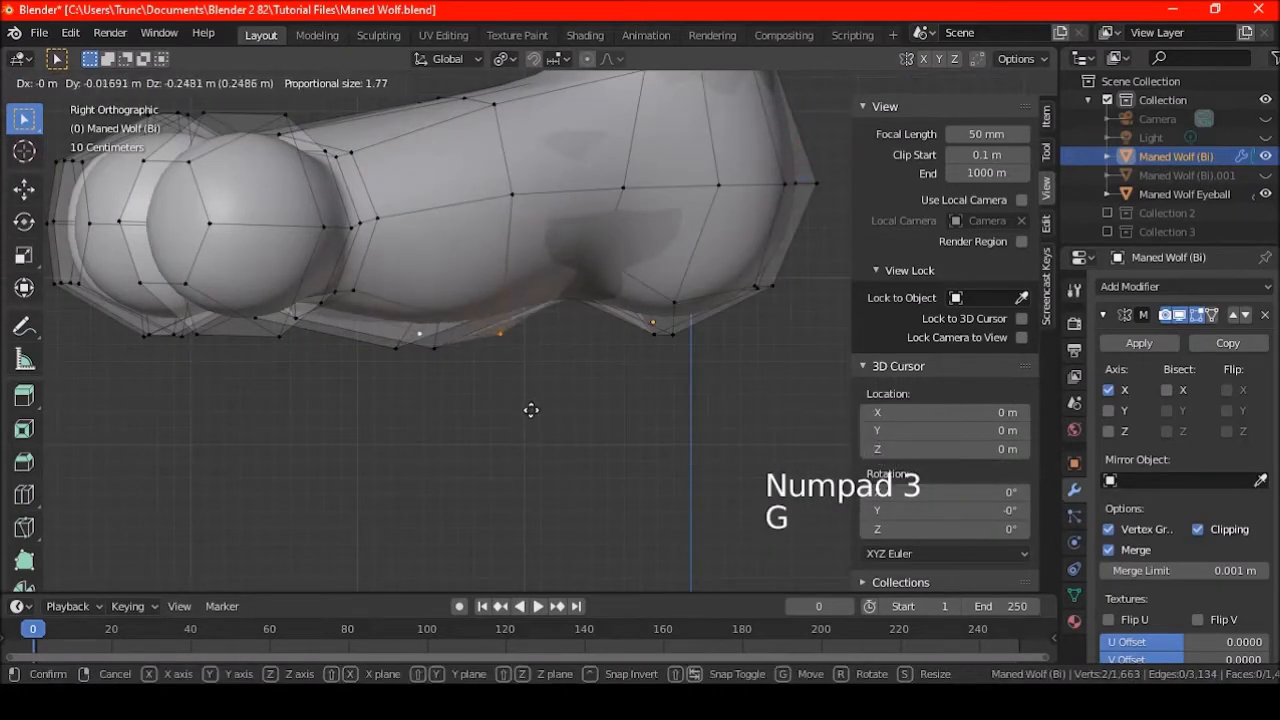
pyautogui.click(524, 418)
# - Try moving the two vertices behind the toes that flank the front of the groove
pyautogui.moveTo(434, 403); pyautogui.dragTo(622, 281, button='middle')
pyautogui.click(423, 209)
pyautogui.keyDown('shift'); pyautogui.click(423, 209); pyautogui.keyUp('shift')
pyautogui.moveTo(423, 209); pyautogui.dragTo(595, 222, button='middle')
pyautogui.press('g')
pyautogui.click(543, 345)
pyautogui.hotkey('ctrl', 'z')
pyautogui.scroll(-6, 595, 222)
pyautogui.hotkey('ctrl', 'z')
pyautogui.hotkey('ctrl', 'shift', 'z')
pyautogui.hotkey('ctrl', 'z')
pyautogui.moveTo(527, 305); pyautogui.dragTo(512, 290, button='middle')
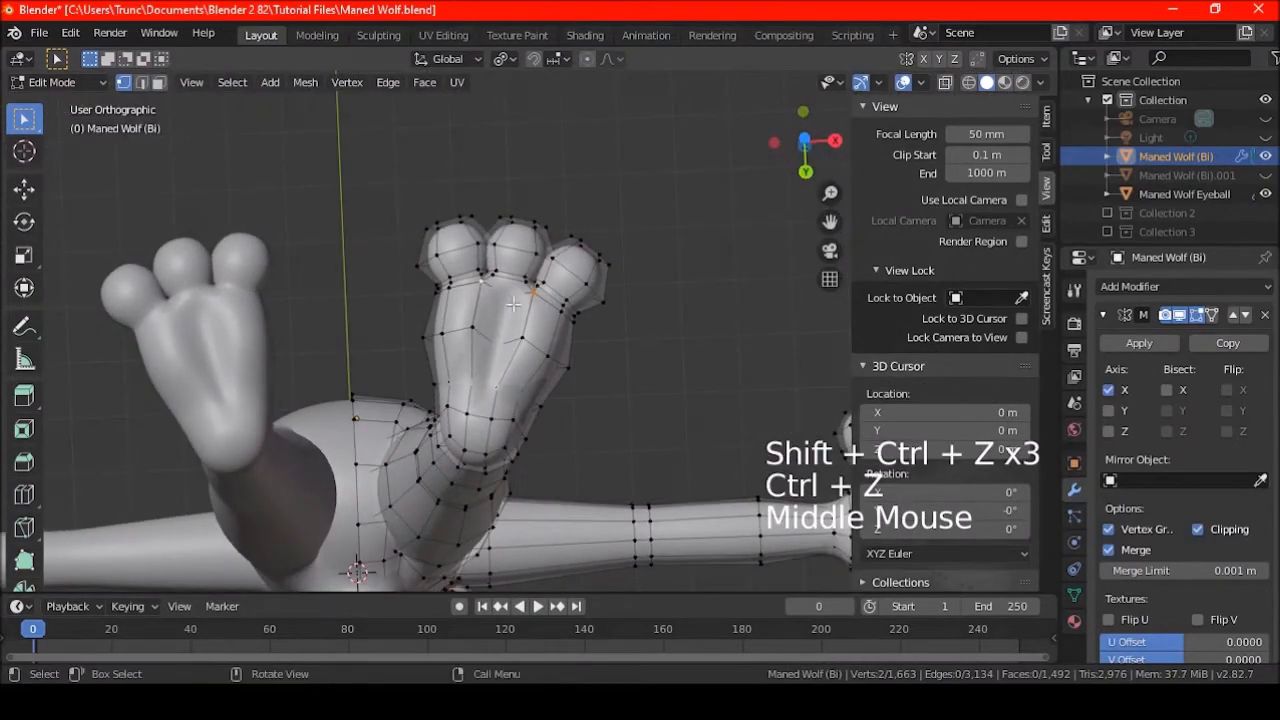
# - Select the vertex at the rear end of the groove and slide it along its edge by a factor of 0.352
pyautogui.scroll(2, 510, 310)
pyautogui.scroll(-1, 507, 337)
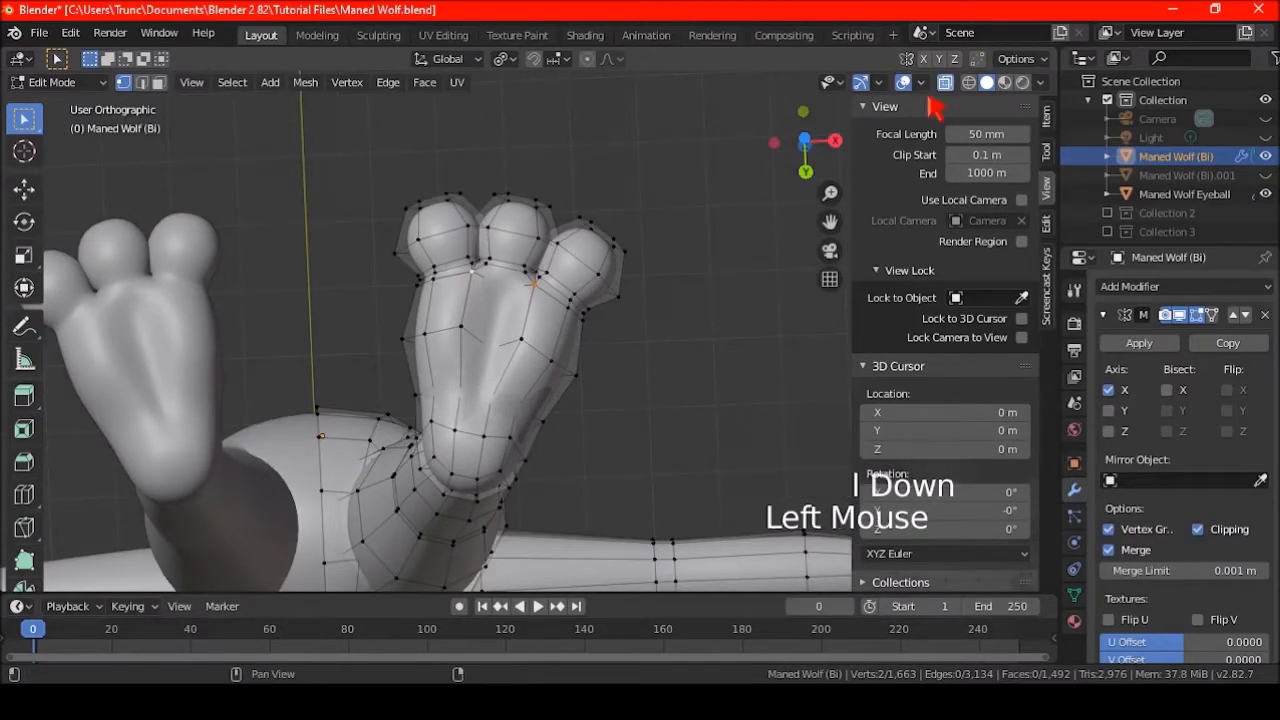
pyautogui.scroll(2, 453, 407)
pyautogui.click(523, 309)
pyautogui.moveTo(523, 309); pyautogui.dragTo(577, 422, button='middle')
pyautogui.press('g')
pyautogui.press('g')
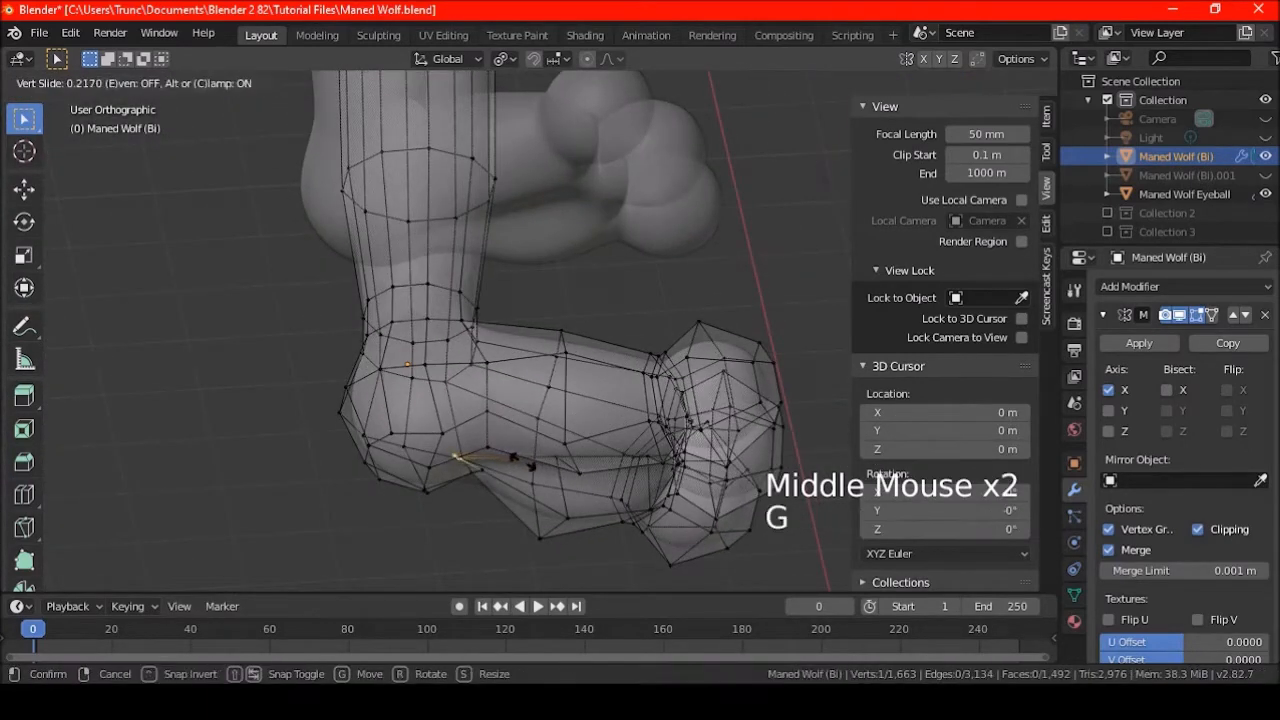
pyautogui.click(543, 457)
pyautogui.moveTo(543, 457); pyautogui.dragTo(326, 333, button='middle')
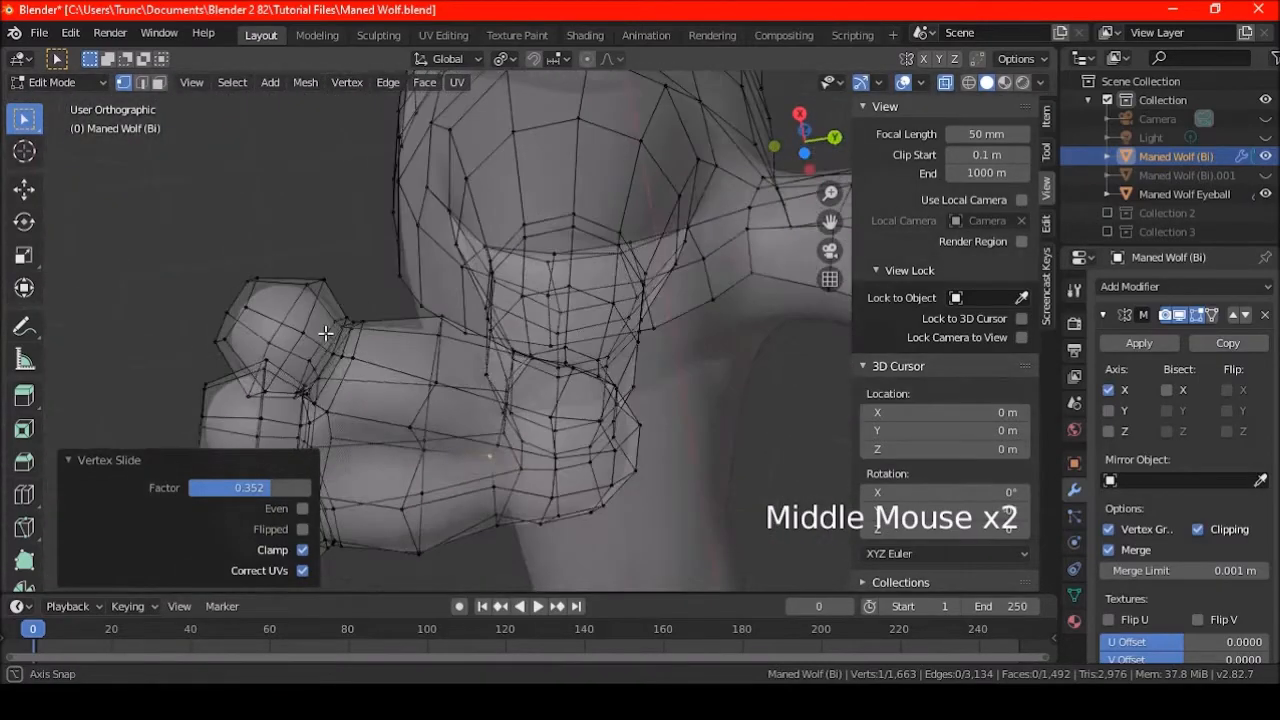
# - Reposition the groove's rear vertex slightly in the side view and clear the selection
pyautogui.click(944, 83)
pyautogui.press('KP_3')
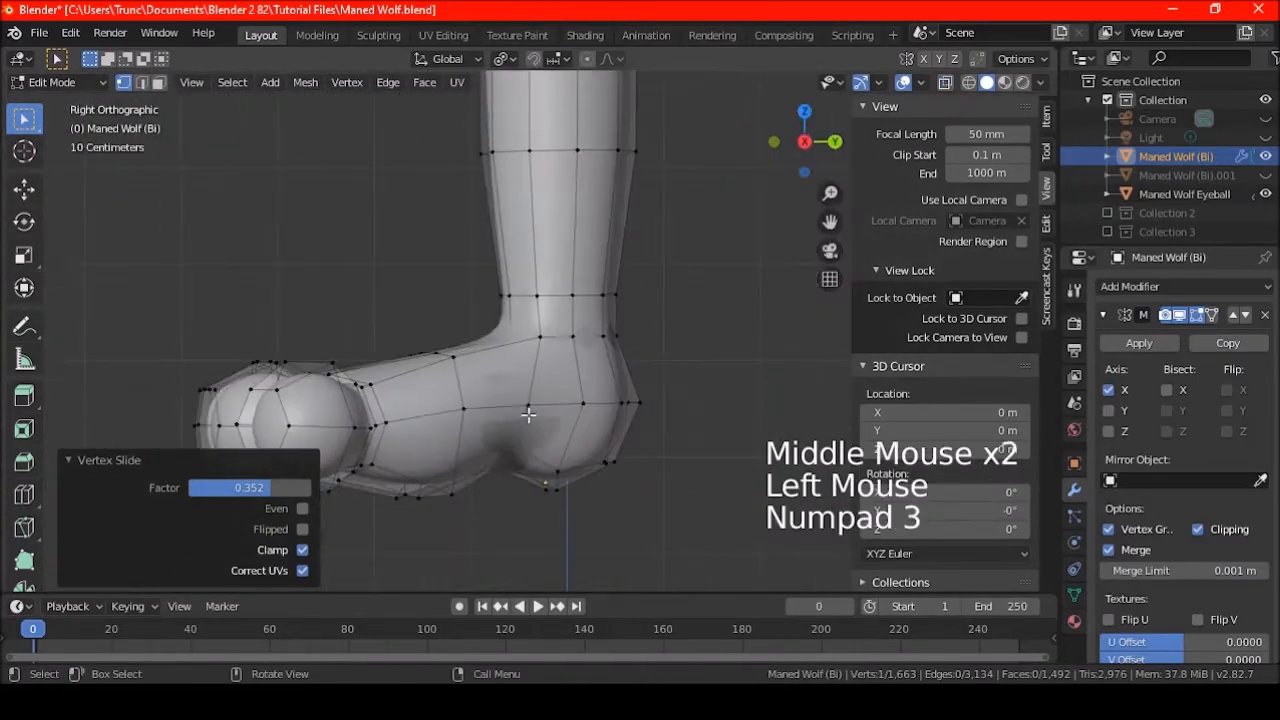
pyautogui.press('g')
pyautogui.click(579, 403)
pyautogui.moveTo(586, 400); pyautogui.dragTo(644, 419, button='middle')
pyautogui.scroll(-3, 565, 322)
pyautogui.press('a')
pyautogui.press('a')
pyautogui.press('a')
# - Select the groove vertex just behind the toes and move it 0.113 m along Z
pyautogui.keyDown('shift'); pyautogui.moveTo(662, 344); pyautogui.dragTo(586, 443, button='middle'); pyautogui.keyUp('shift')
pyautogui.scroll(3, 595, 362)
pyautogui.scroll(3, 586, 443)
pyautogui.click(948, 84)
pyautogui.keyDown('shift'); pyautogui.moveTo(697, 366); pyautogui.dragTo(516, 300, button='middle'); pyautogui.keyUp('shift')
pyautogui.click(617, 341)
pyautogui.click(943, 82)
pyautogui.moveTo(650, 270); pyautogui.dragTo(429, 466, button='middle')
pyautogui.keyDown('shift'); pyautogui.moveTo(662, 417); pyautogui.dragTo(516, 381, button='middle'); pyautogui.keyUp('shift')
pyautogui.press('g')
pyautogui.press('z')
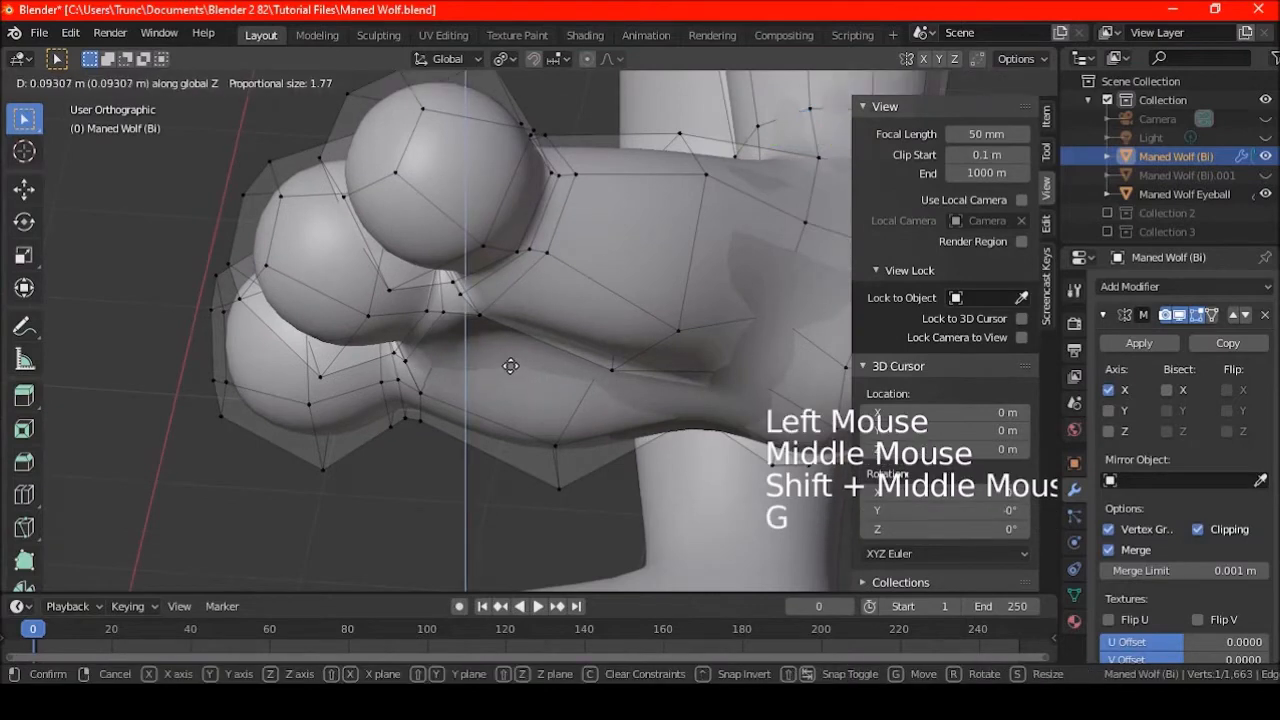
pyautogui.click(508, 365)
pyautogui.scroll(-3, 497, 349)
pyautogui.moveTo(497, 349); pyautogui.dragTo(589, 286, button='middle')
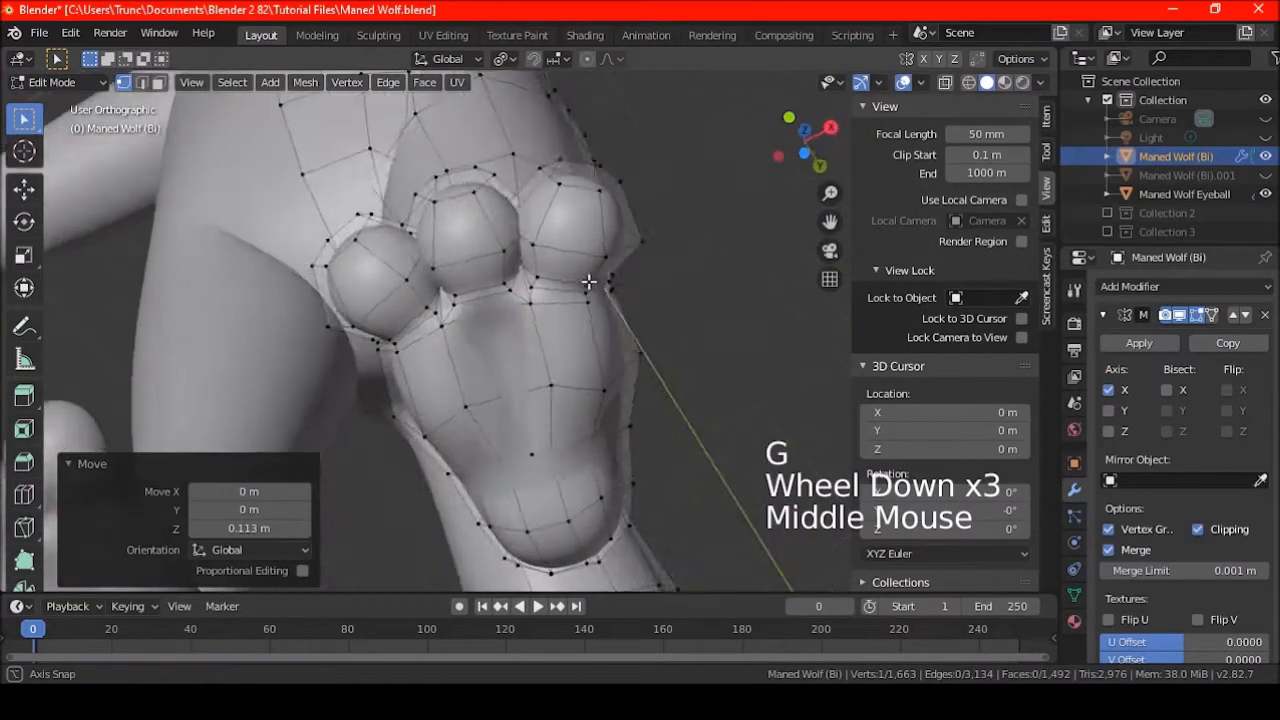
# - Select the two vertices at the toe bases flanking the groove and set the transform pivot point to Median Point
pyautogui.scroll(2, 535, 337)
pyautogui.click(525, 306)
pyautogui.keyDown('shift'); pyautogui.click(413, 320); pyautogui.keyUp('shift')
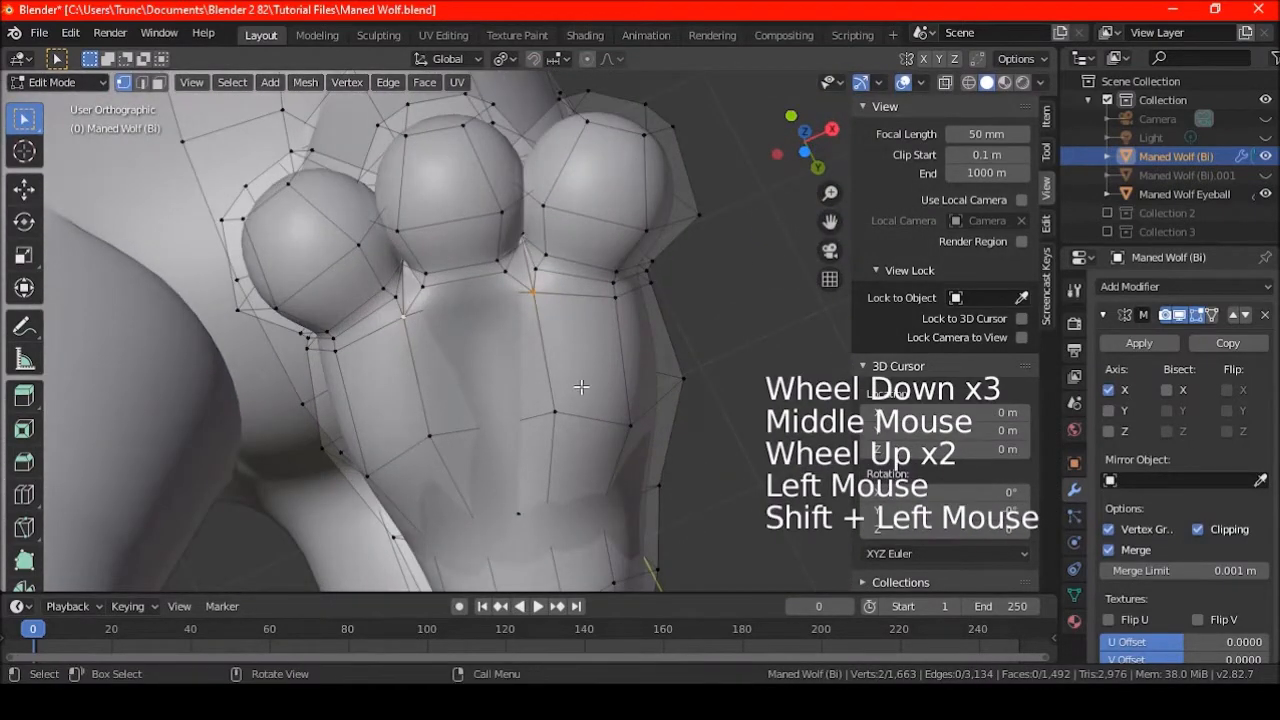
pyautogui.press('s')
pyautogui.click(541, 364)
pyautogui.click(505, 60)
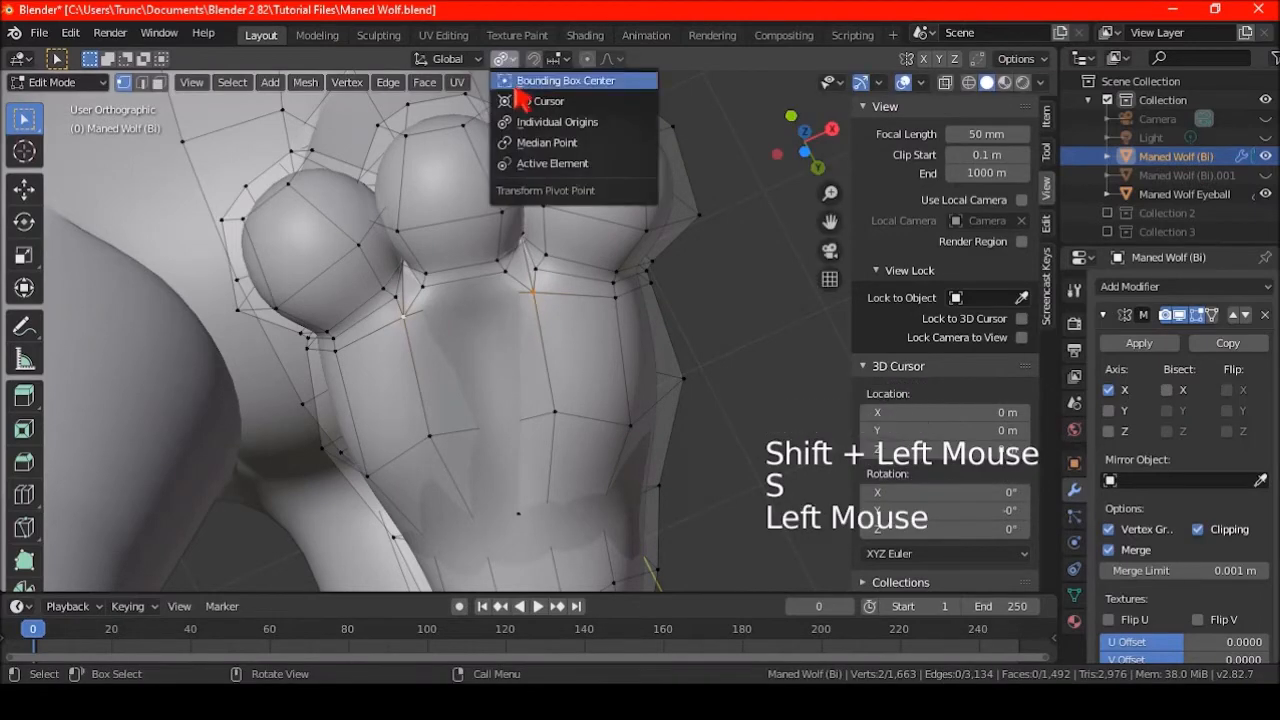
pyautogui.click(520, 143)
# - Scale the two selected toe-base vertices flanking the groove closer together by a factor of about 0.75
pyautogui.press('s')
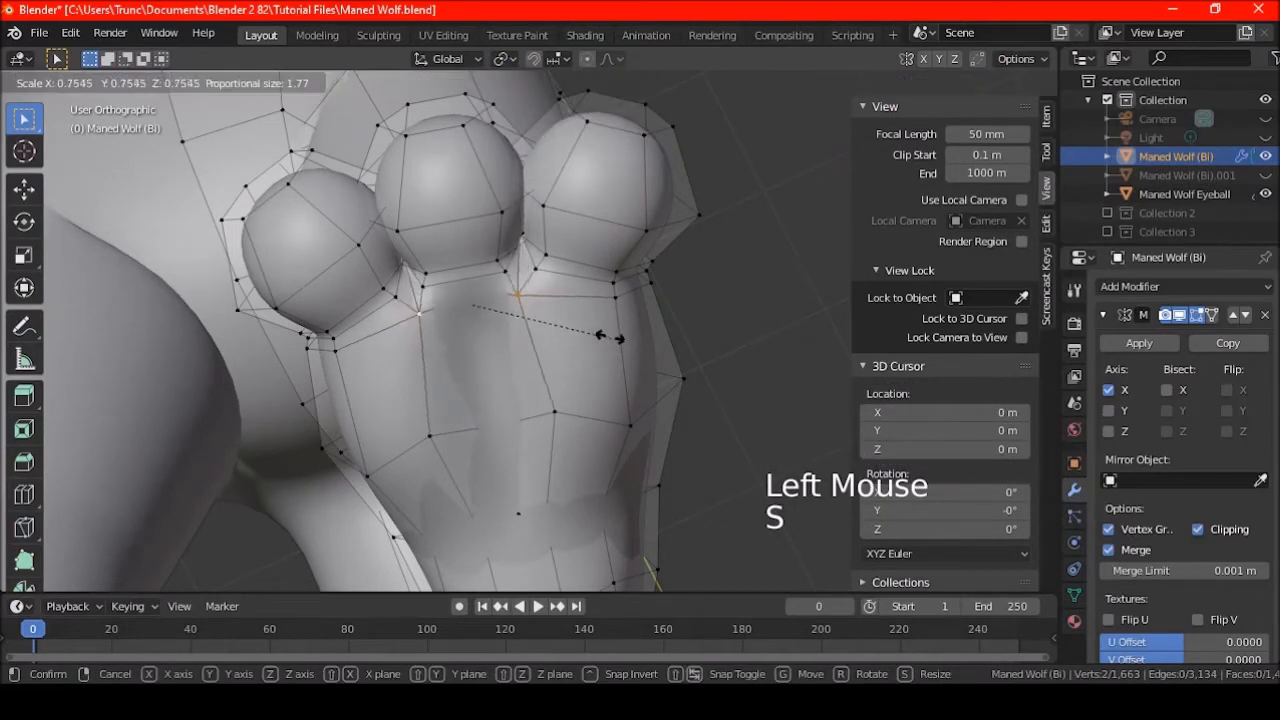
pyautogui.click(606, 337)
pyautogui.scroll(-7, 596, 330)
pyautogui.keyDown('shift'); pyautogui.moveTo(596, 330); pyautogui.dragTo(631, 314, button='middle'); pyautogui.keyUp('shift')
pyautogui.hotkey('ctrl', 'z')
pyautogui.scroll(2, 608, 318)
pyautogui.hotkey('ctrl', 'shift', 'z')
pyautogui.hotkey('ctrl', 'z')
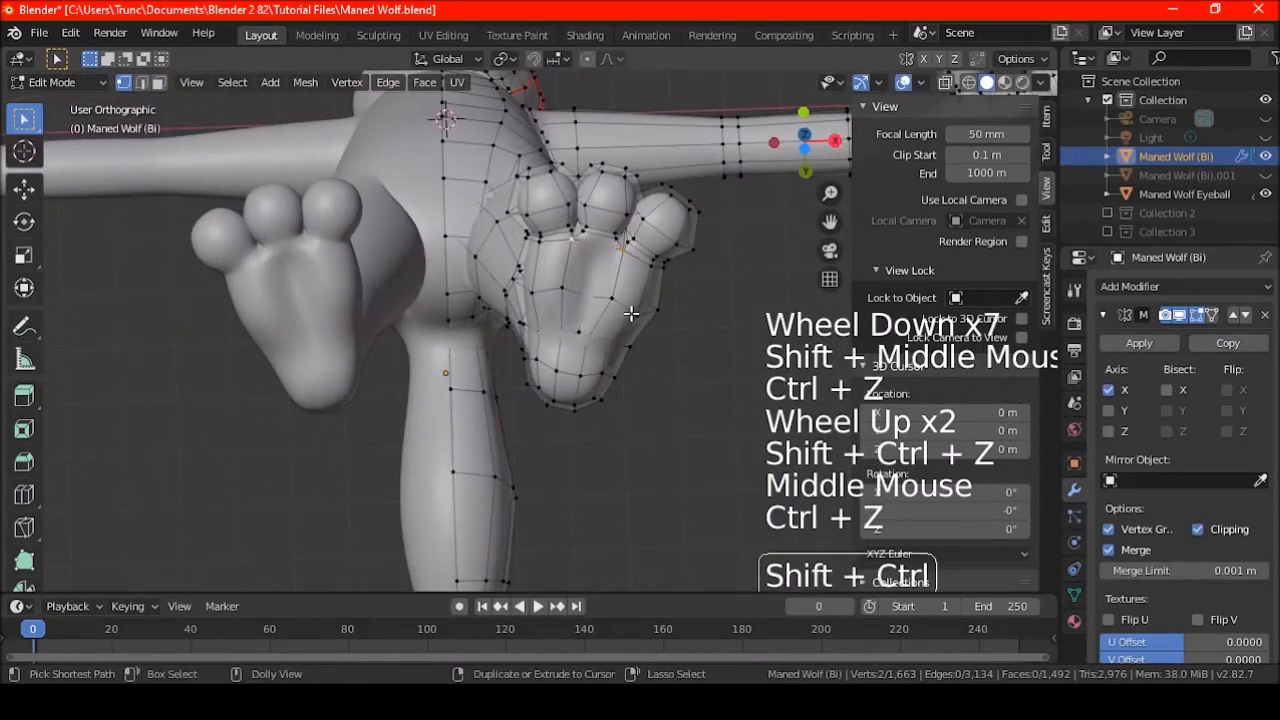
pyautogui.hotkey('ctrl', 'shift', 'z')
# - Select the two vertices flanking the middle of the sole's groove and scale them by 0.841
pyautogui.scroll(2, 615, 292)
pyautogui.click(648, 284)
pyautogui.keyDown('shift'); pyautogui.click(577, 268); pyautogui.keyUp('shift')
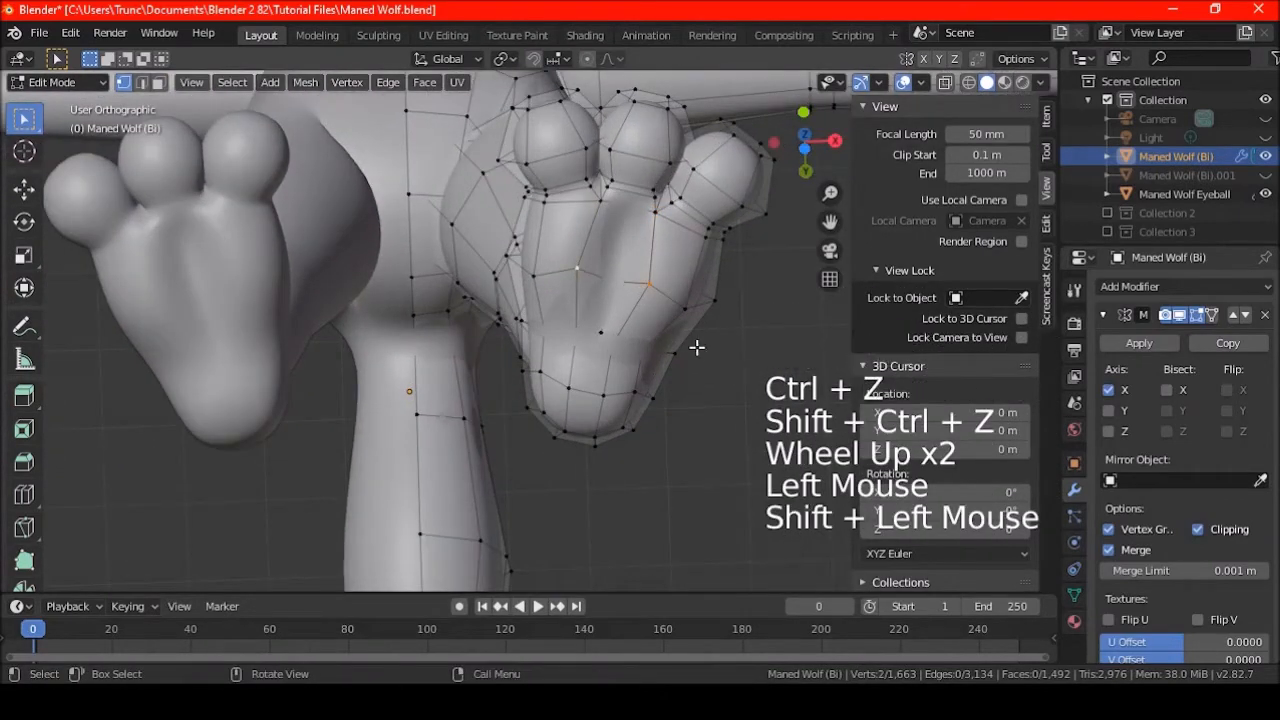
pyautogui.press('s')
pyautogui.click(688, 341)
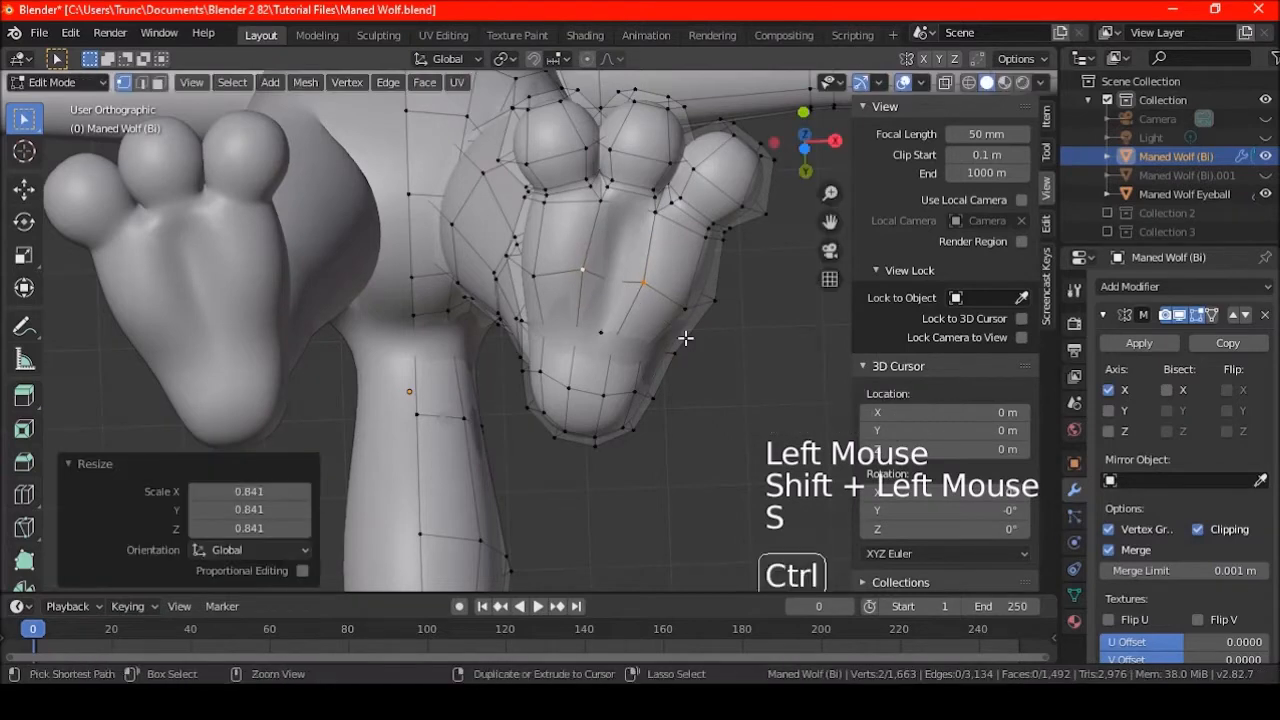
pyautogui.hotkey('ctrl', 'z')
pyautogui.hotkey('ctrl', 'shift', 'z')
pyautogui.moveTo(656, 250); pyautogui.dragTo(434, 434, button='middle')
pyautogui.press('a')
pyautogui.press('a')
pyautogui.press('a')
pyautogui.scroll(2, 493, 368)
pyautogui.keyDown('shift'); pyautogui.click(505, 372); pyautogui.keyUp('shift')
pyautogui.keyDown('shift'); pyautogui.click(443, 444); pyautogui.keyUp('shift')
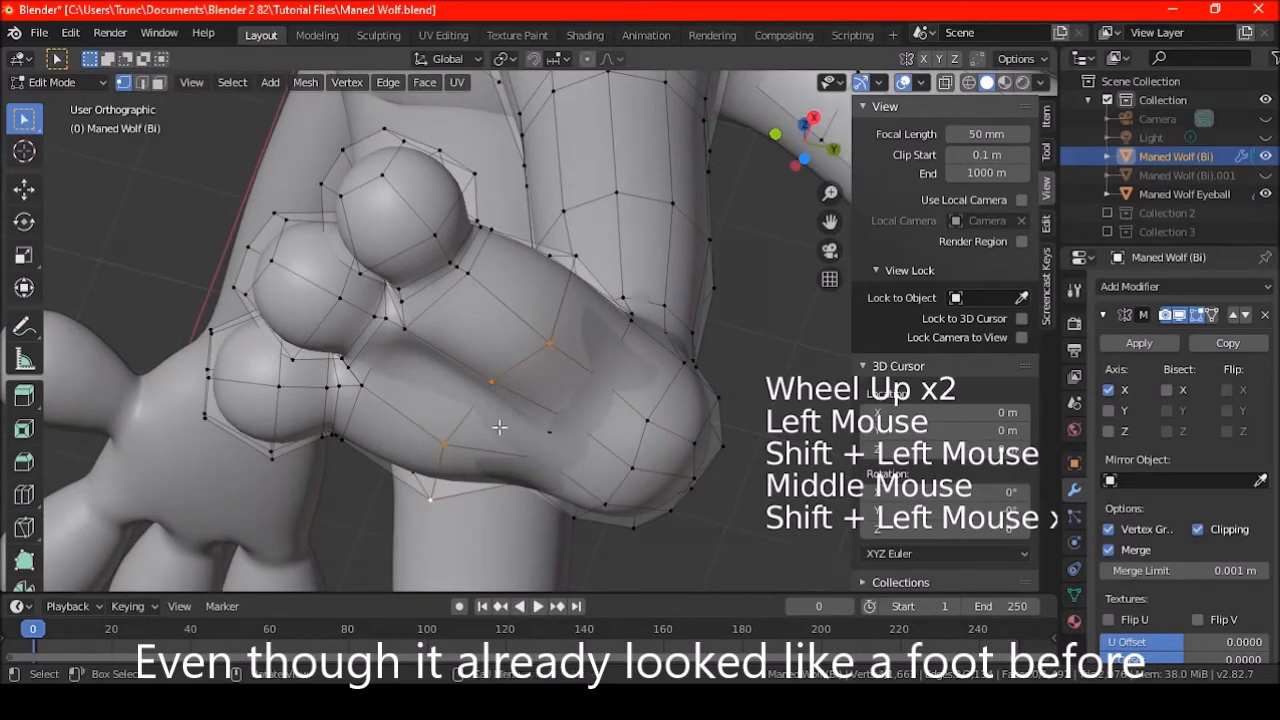
pyautogui.press('KP_3')
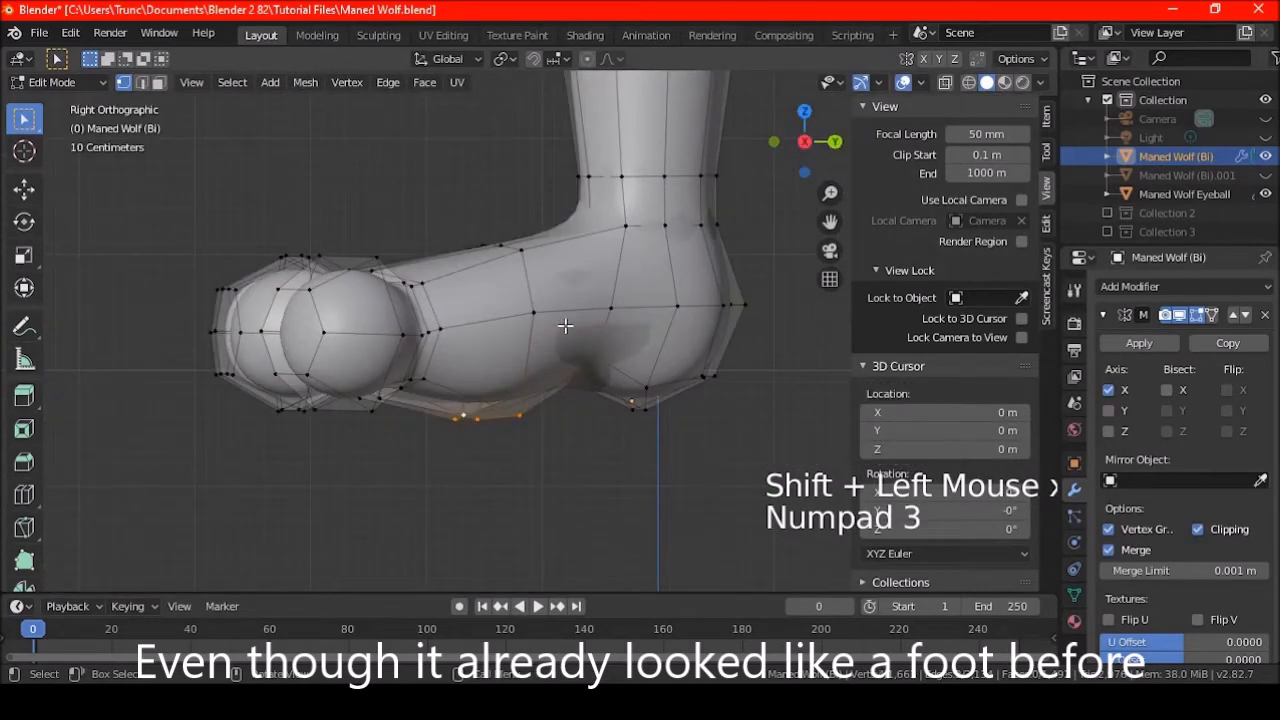
pyautogui.press('a')
pyautogui.press('a')
pyautogui.press('a')
# - Scale the edge loop around the middle of the foot by 1.124 along Z and shift it about -0.06 m in Y and 0.05 m in Z
pyautogui.keyDown('alt'); pyautogui.keyDown('shift'); pyautogui.click(528, 292); pyautogui.keyUp('shift'); pyautogui.keyUp('alt')
pyautogui.press('s')
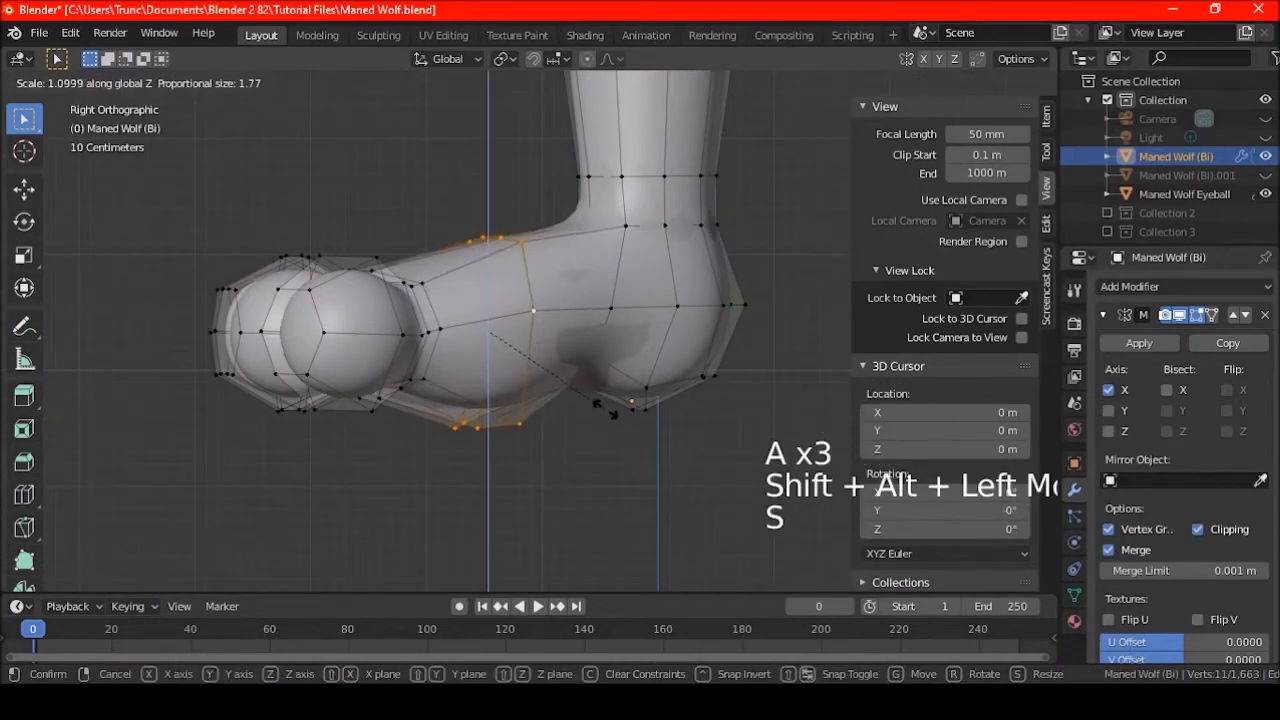
pyautogui.click(605, 410)
pyautogui.press('g')
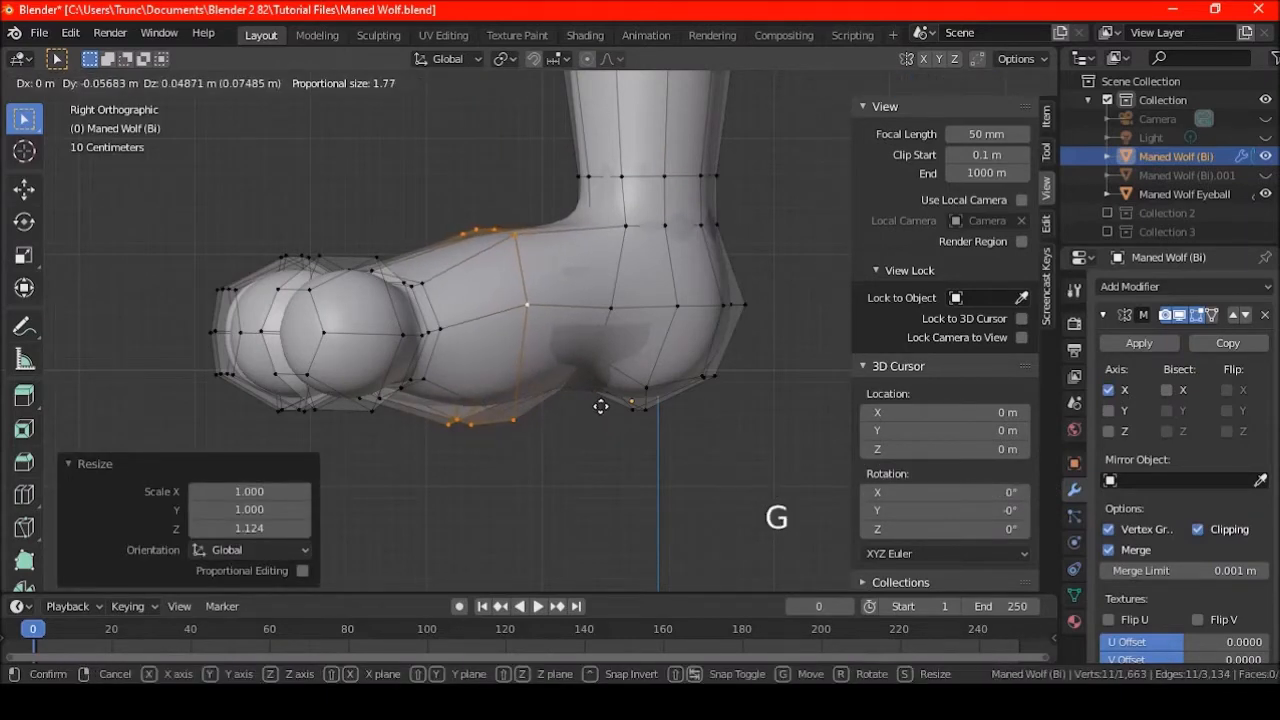
pyautogui.click(601, 405)
pyautogui.press('a')
pyautogui.press('a')
pyautogui.press('a')
# - Select the edge loop where the ankle meets the foot and slide it up along its edges by a factor of about -0.29
pyautogui.keyDown('shift'); pyautogui.moveTo(638, 302); pyautogui.dragTo(577, 355, button='middle'); pyautogui.keyUp('shift')
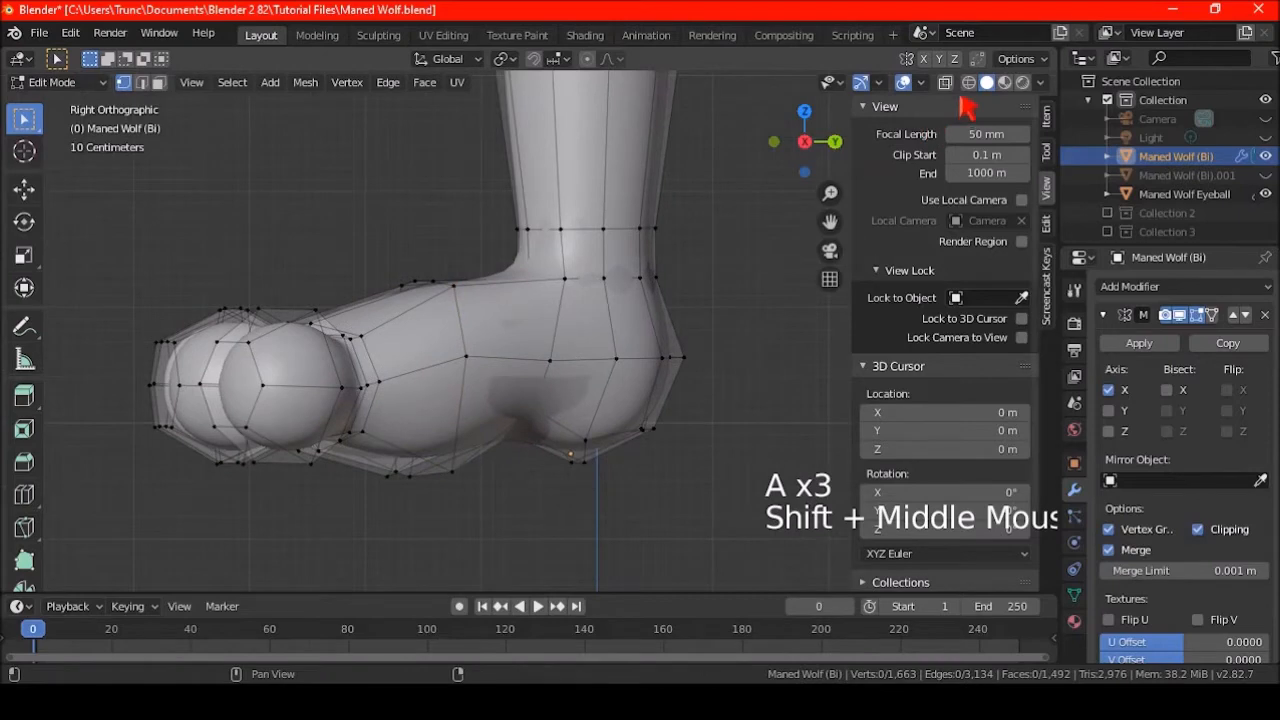
pyautogui.click(945, 84)
pyautogui.scroll(2, 591, 274)
pyautogui.moveTo(591, 274); pyautogui.dragTo(611, 284, button='middle')
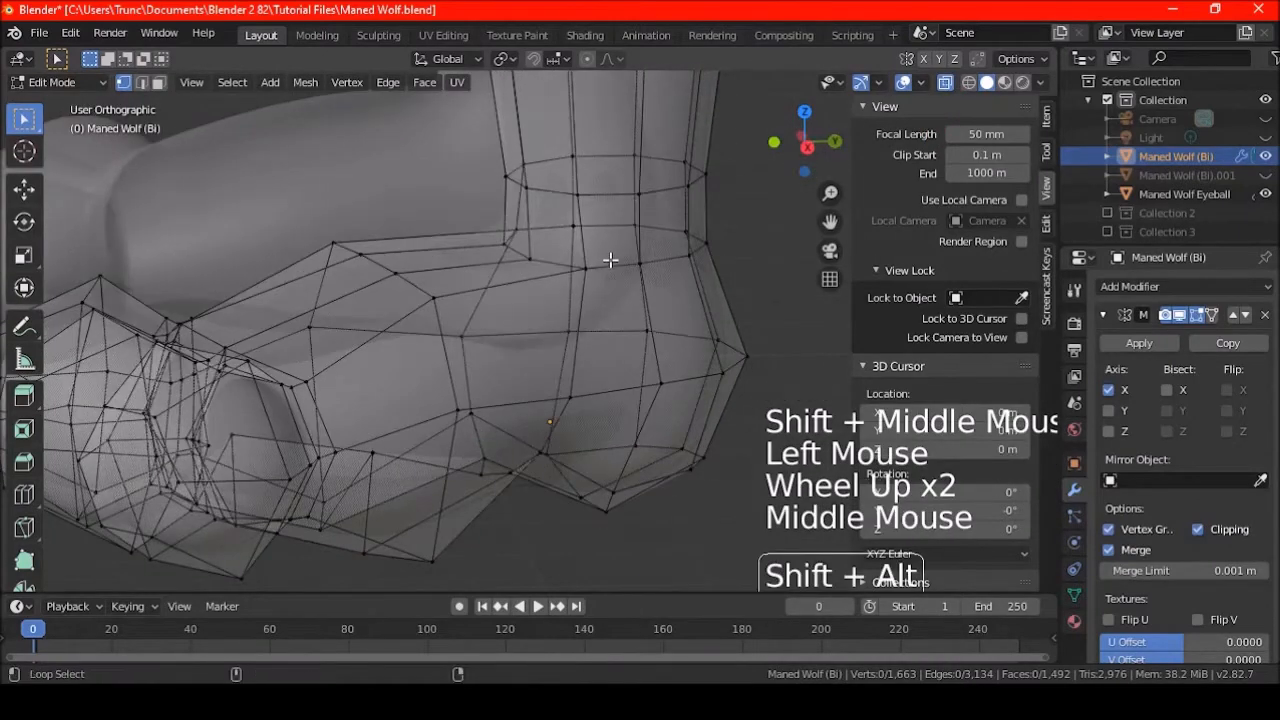
pyautogui.keyDown('alt'); pyautogui.keyDown('shift'); pyautogui.click(576, 263); pyautogui.keyUp('shift'); pyautogui.keyUp('alt')
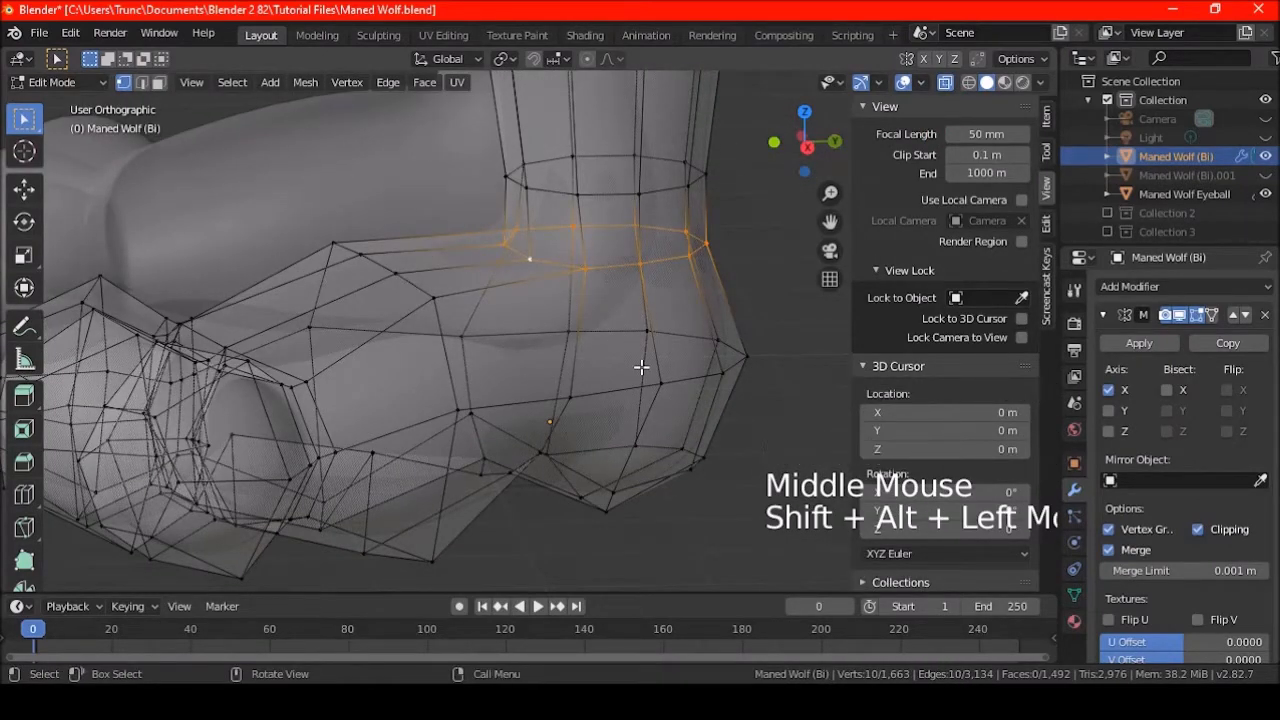
pyautogui.press('KP_3')
pyautogui.click(943, 84)
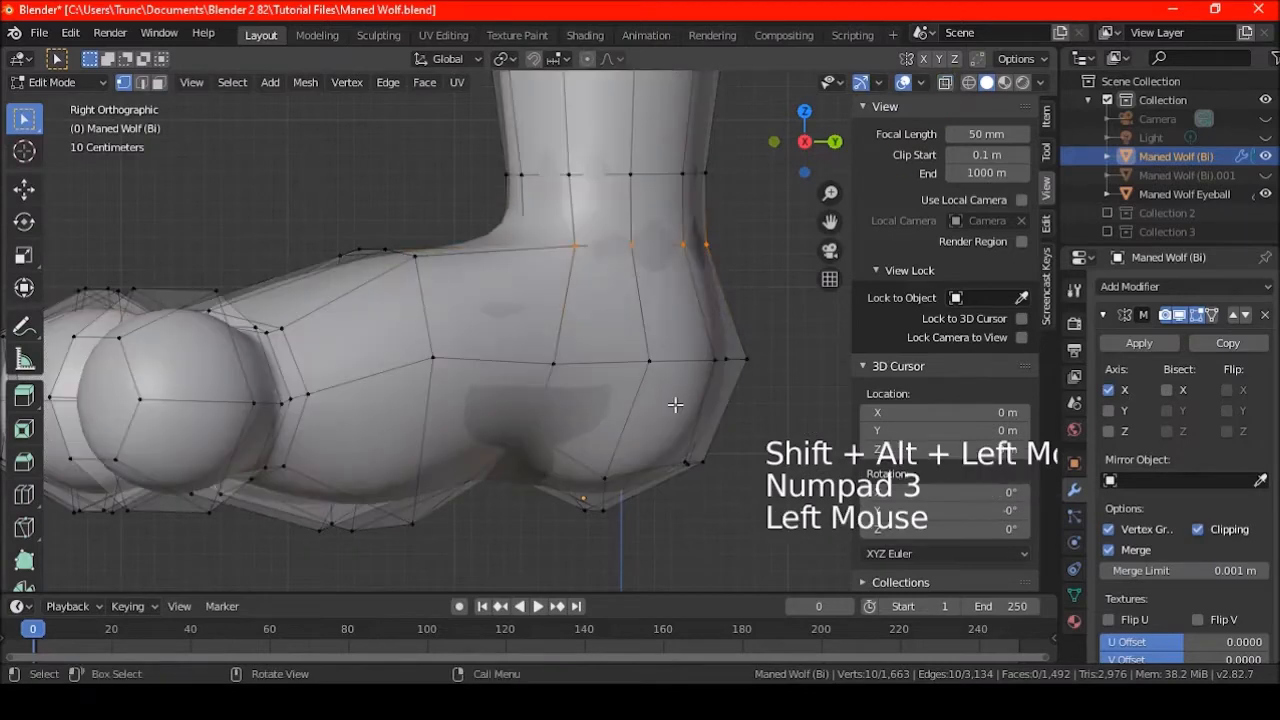
pyautogui.press('g')
pyautogui.press('g')
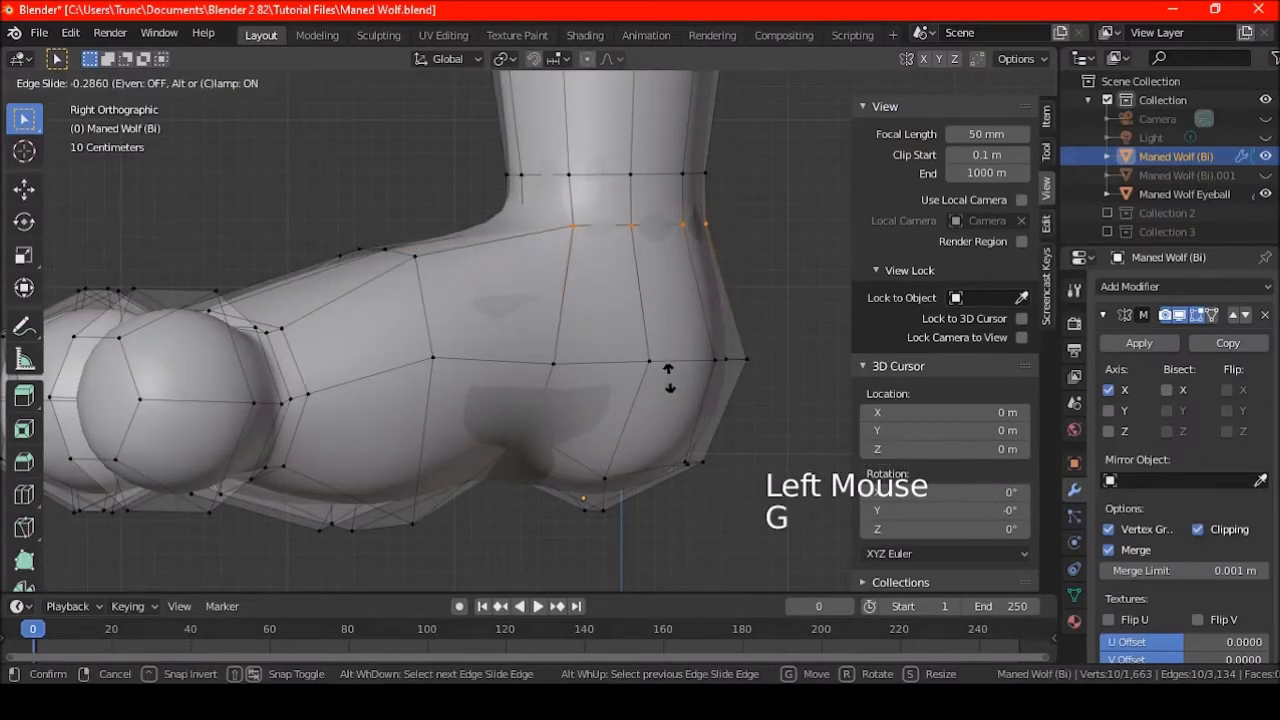
pyautogui.click(669, 378)
pyautogui.scroll(-3, 669, 314)
pyautogui.press('a')
pyautogui.press('a')
pyautogui.press('a')
# - Select the edge loop just above the ankle joint, scale it down by a factor of about 0.68, and clear the selection
pyautogui.keyDown('alt'); pyautogui.keyDown('shift'); pyautogui.click(604, 239); pyautogui.keyUp('shift'); pyautogui.keyUp('alt')
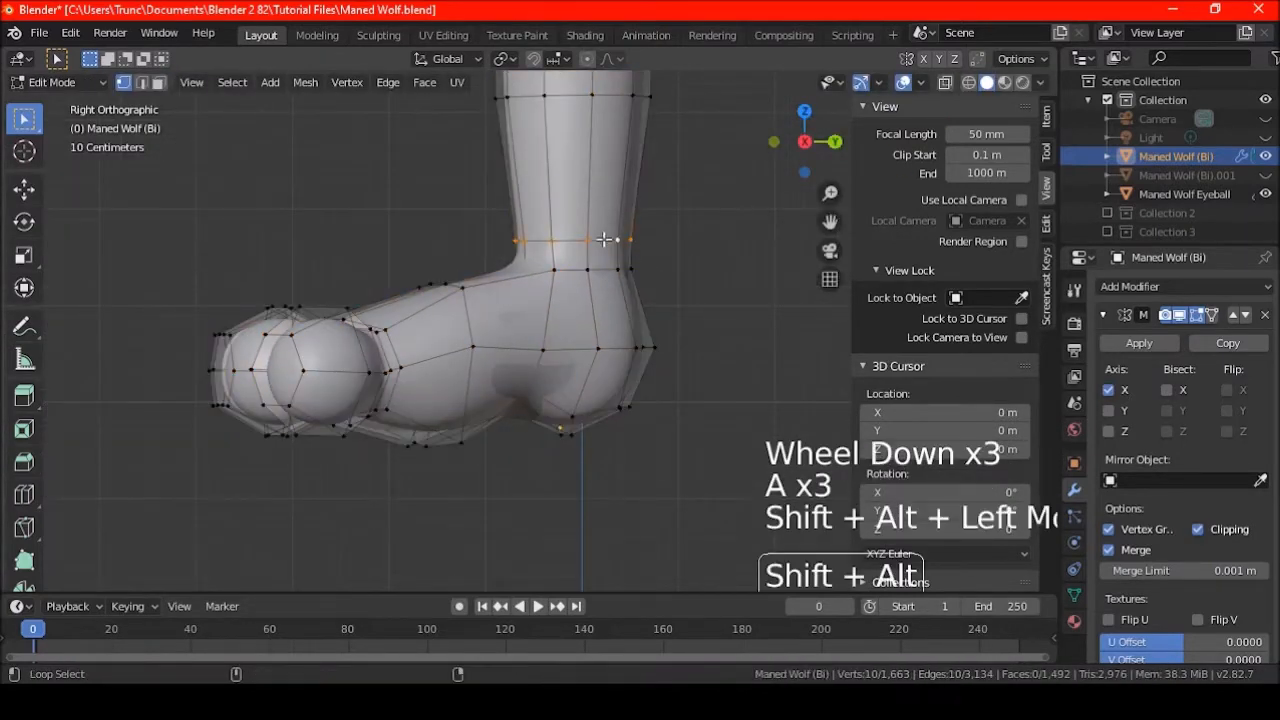
pyautogui.press('s')
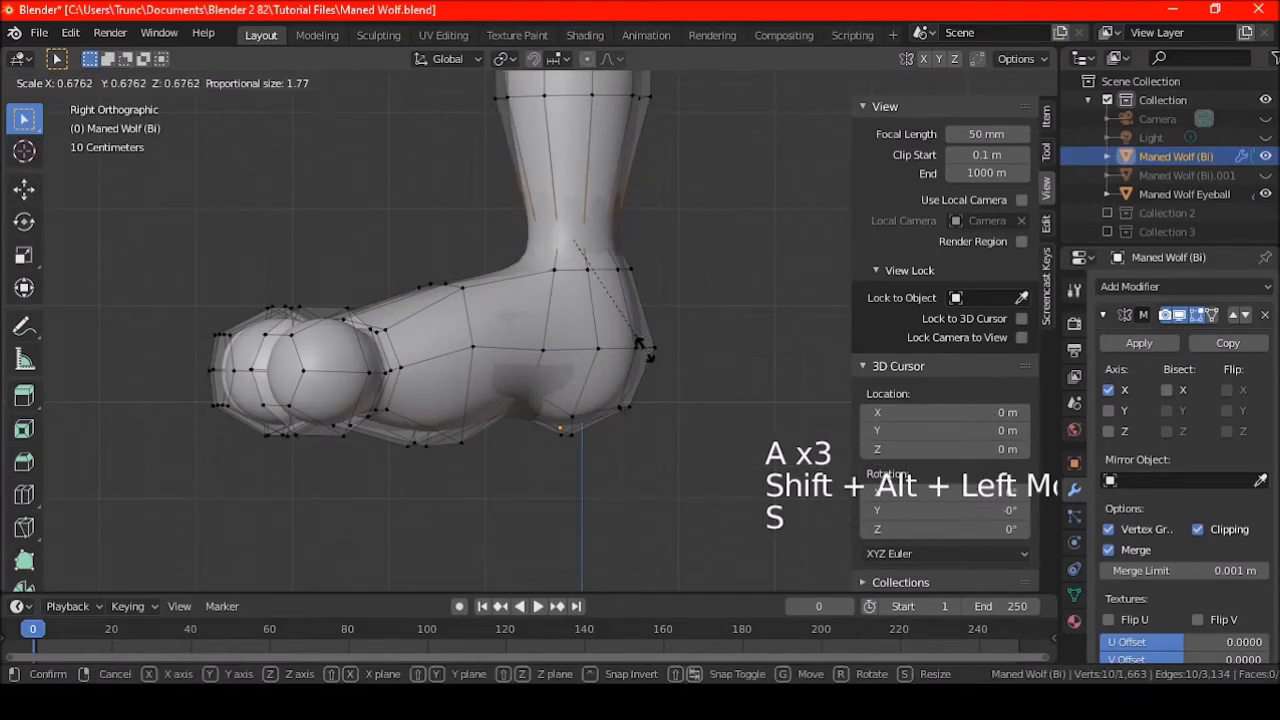
pyautogui.click(643, 350)
pyautogui.press('a')
pyautogui.press('a')
pyautogui.press('a')
# - Select the edge loop at the ankle joint, move it about -0.11 m along Y, and clear the selection
pyautogui.scroll(2, 672, 308)
pyautogui.keyDown('shift'); pyautogui.moveTo(674, 306); pyautogui.dragTo(641, 347, button='middle'); pyautogui.keyUp('shift')
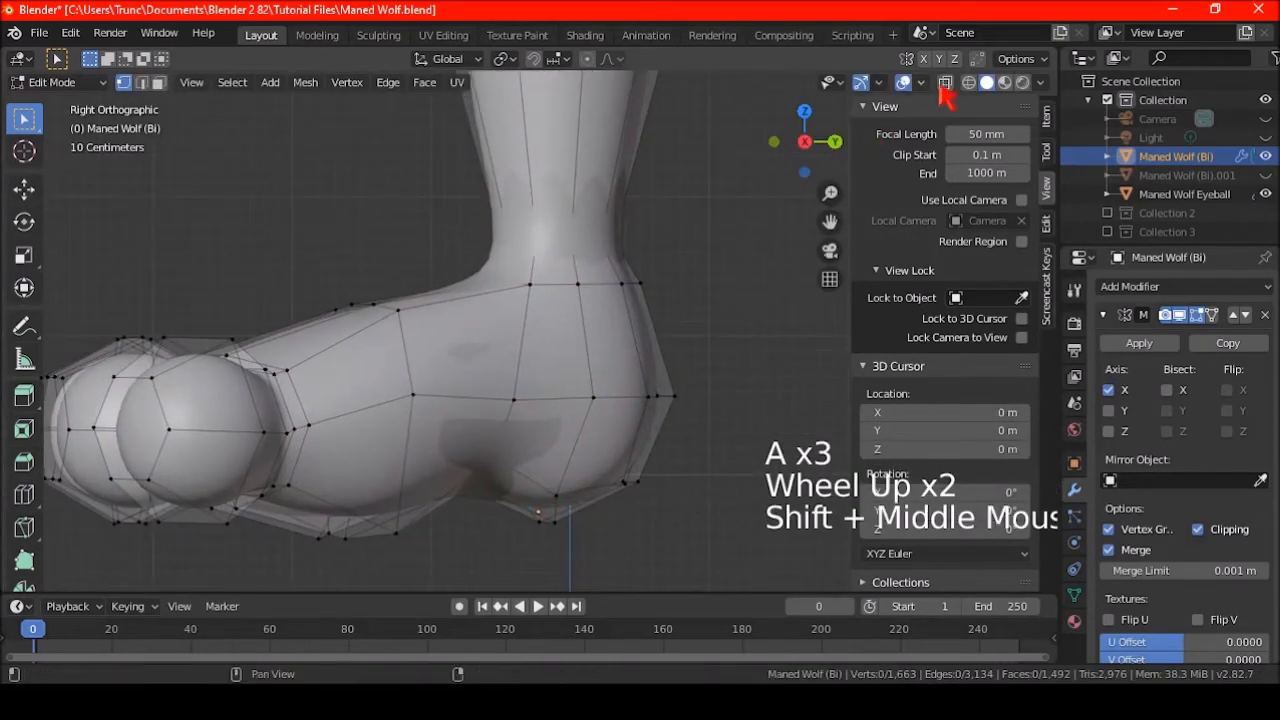
pyautogui.click(941, 86)
pyautogui.scroll(1, 630, 285)
pyautogui.keyDown('alt'); pyautogui.keyDown('shift'); pyautogui.click(620, 273); pyautogui.keyUp('shift'); pyautogui.keyUp('alt')
pyautogui.moveTo(469, 297)
pyautogui.mouseDown(button='middle')
pyautogui.moveTo(497, 337)
pyautogui.moveTo(491, 294)
pyautogui.mouseUp(button='middle')
pyautogui.keyDown('alt'); pyautogui.keyDown('shift'); pyautogui.click(491, 290); pyautogui.keyUp('shift'); pyautogui.keyUp('alt')
pyautogui.press('KP_3')
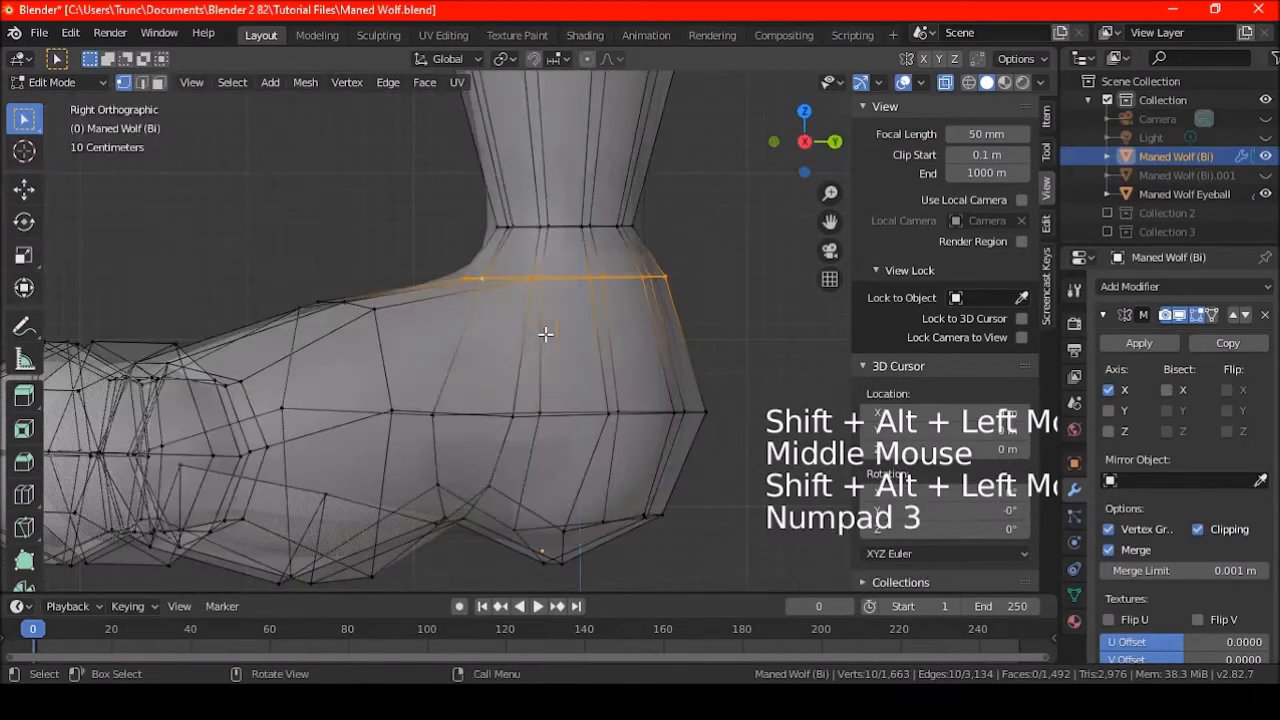
pyautogui.click(945, 83)
pyautogui.press('g')
pyautogui.press('y')
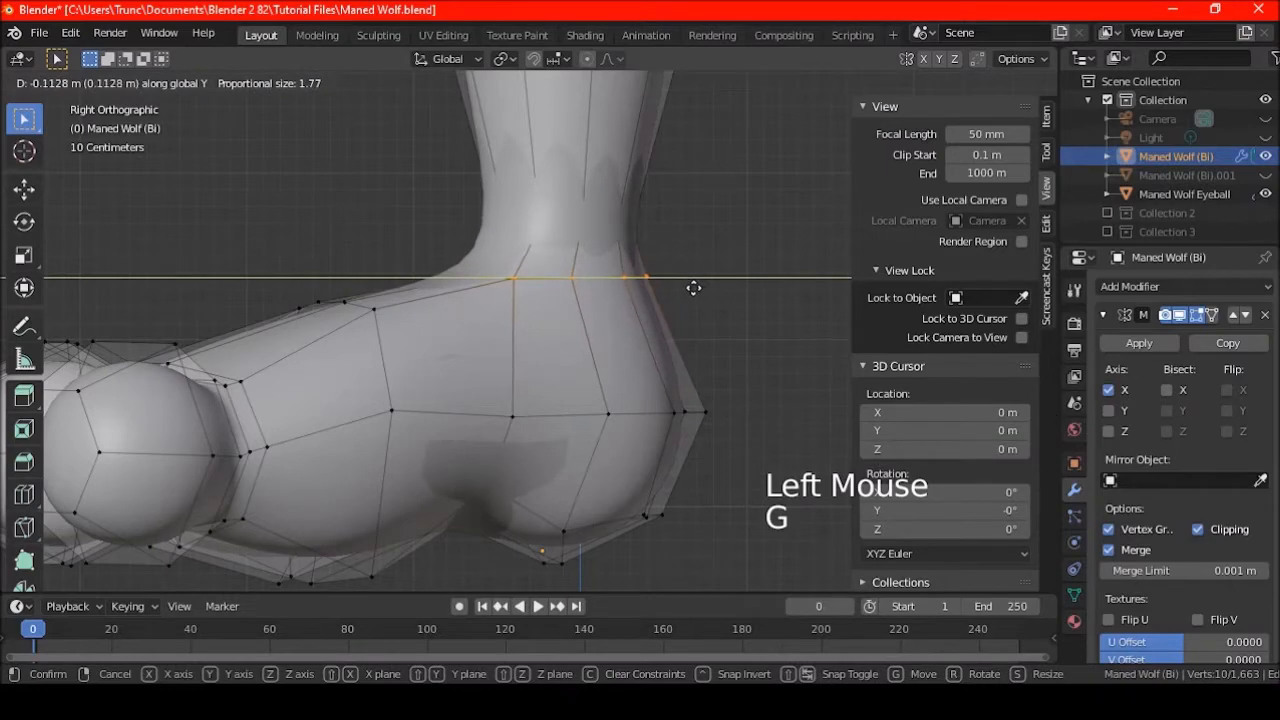
pyautogui.click(620, 280)
pyautogui.scroll(-4, 620, 280)
pyautogui.press('a')
pyautogui.press('a')
pyautogui.press('a')
# - Select the two vertices flanking the groove in mid-sole and move them about -0.14 m along Z
pyautogui.moveTo(620, 280); pyautogui.dragTo(468, 375, button='middle')
pyautogui.scroll(-3, 561, 311)
pyautogui.scroll(4, 468, 380)
pyautogui.moveTo(400, 429); pyautogui.dragTo(543, 294, button='middle')
pyautogui.click(543, 241)
pyautogui.keyDown('shift'); pyautogui.click(471, 256); pyautogui.keyUp('shift')
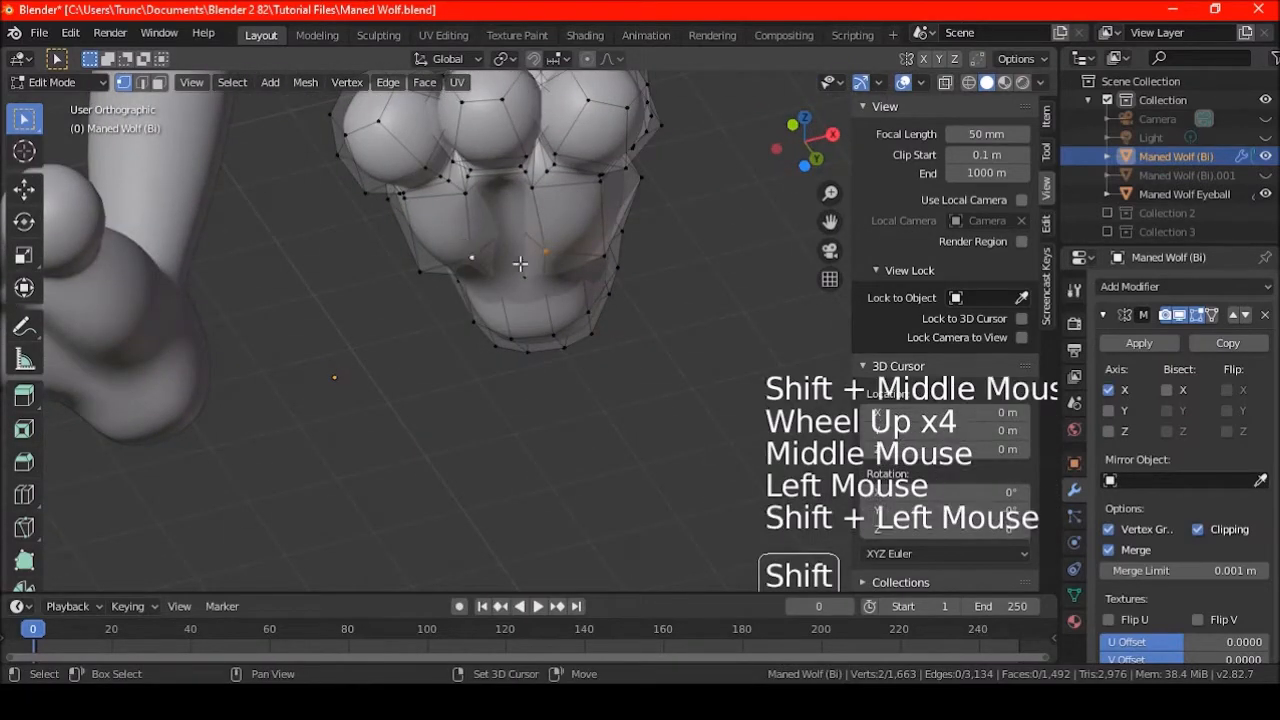
pyautogui.moveTo(471, 256); pyautogui.dragTo(578, 323, button='middle')
pyautogui.press('g')
pyautogui.press('z')
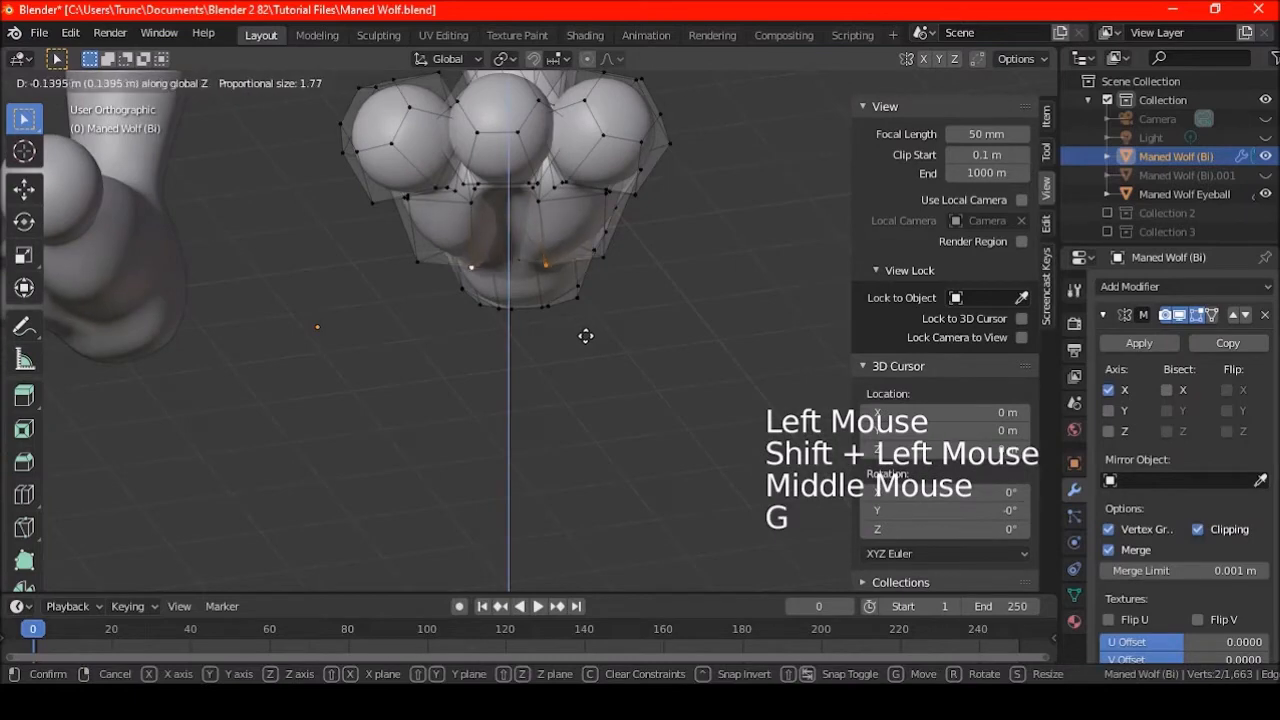
pyautogui.click(586, 336)
# - Compare the sole's shape before and after lowering the two mid-sole vertices
pyautogui.moveTo(583, 337); pyautogui.dragTo(563, 314, button='middle')
pyautogui.hotkey('ctrl', 'z')
pyautogui.hotkey('ctrl', 'shift', 'z')
pyautogui.hotkey('ctrl', 'z')
pyautogui.hotkey('ctrl', 'shift', 'z')
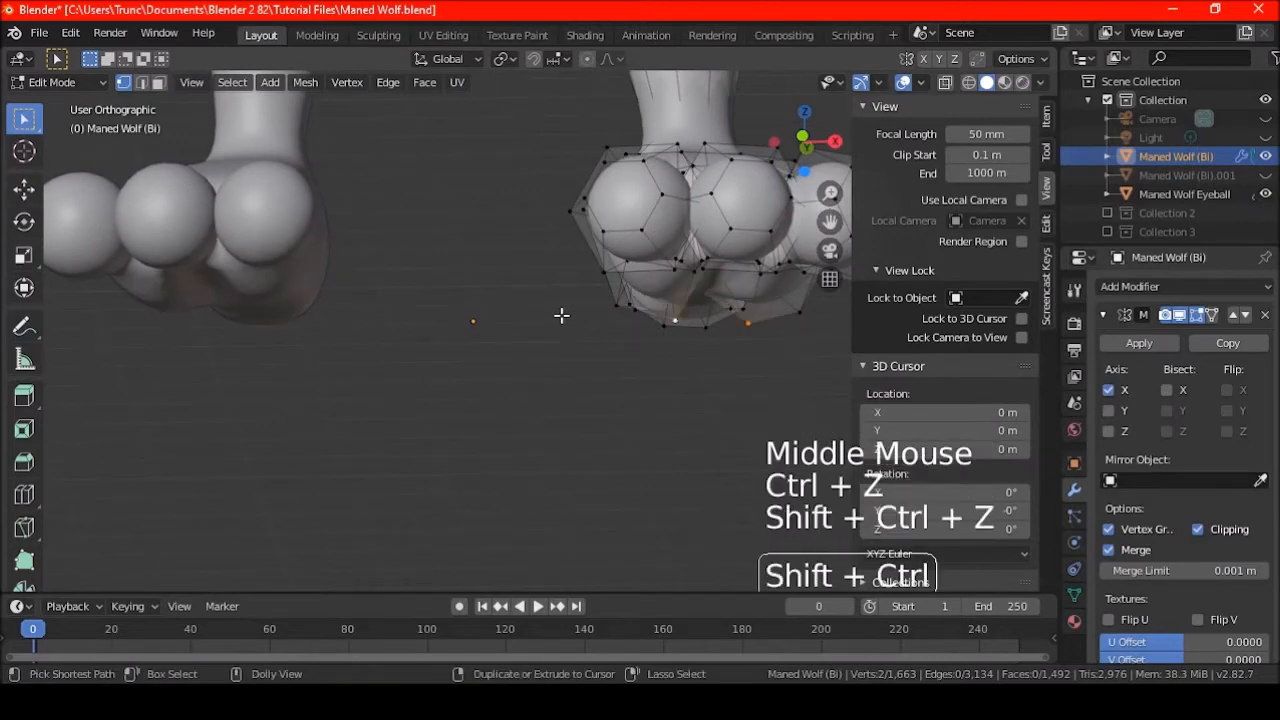
pyautogui.keyDown('shift'); pyautogui.moveTo(603, 306); pyautogui.dragTo(583, 423, button='middle'); pyautogui.keyUp('shift')
pyautogui.scroll(-3, 551, 310)
pyautogui.hotkey('ctrl', 'z')
pyautogui.hotkey('ctrl', 'shift', 'z')
# - Try scaling the two mid-sole vertices apart by a factor of about 1.65 and compare the sole with and without it
pyautogui.scroll(7, 583, 423)
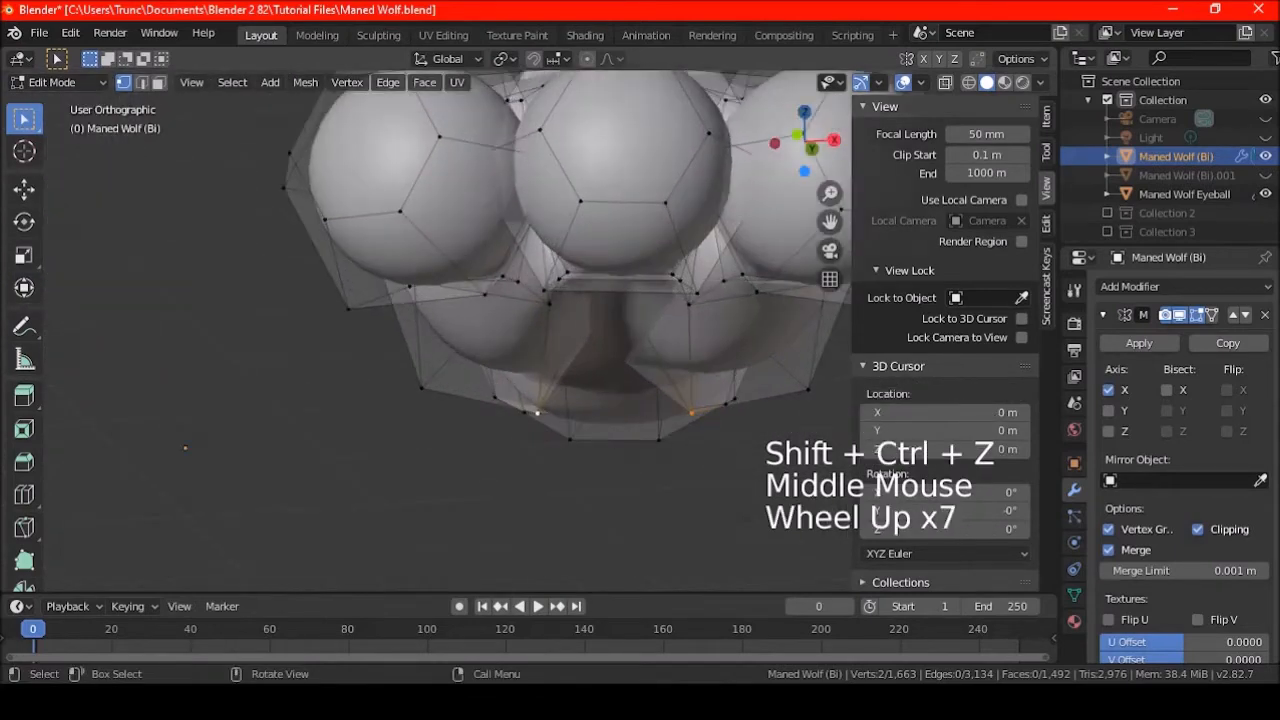
pyautogui.press('s')
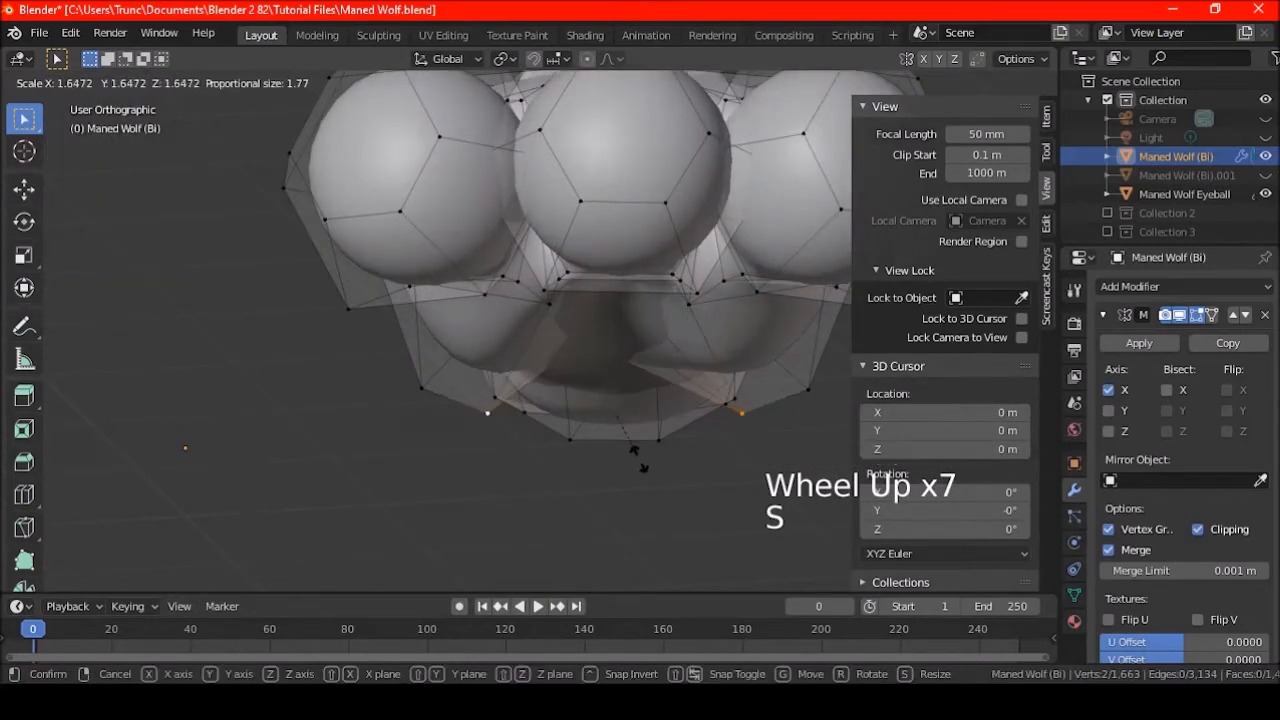
pyautogui.click(637, 458)
pyautogui.scroll(-4, 634, 456)
pyautogui.moveTo(592, 448); pyautogui.dragTo(547, 313, button='middle')
pyautogui.scroll(-3, 571, 313)
pyautogui.hotkey('ctrl', 'z')
pyautogui.hotkey('shift', 'ctrl', 'z')
pyautogui.hotkey('ctrl', 'z')
pyautogui.hotkey('shift', 'ctrl', 'z')
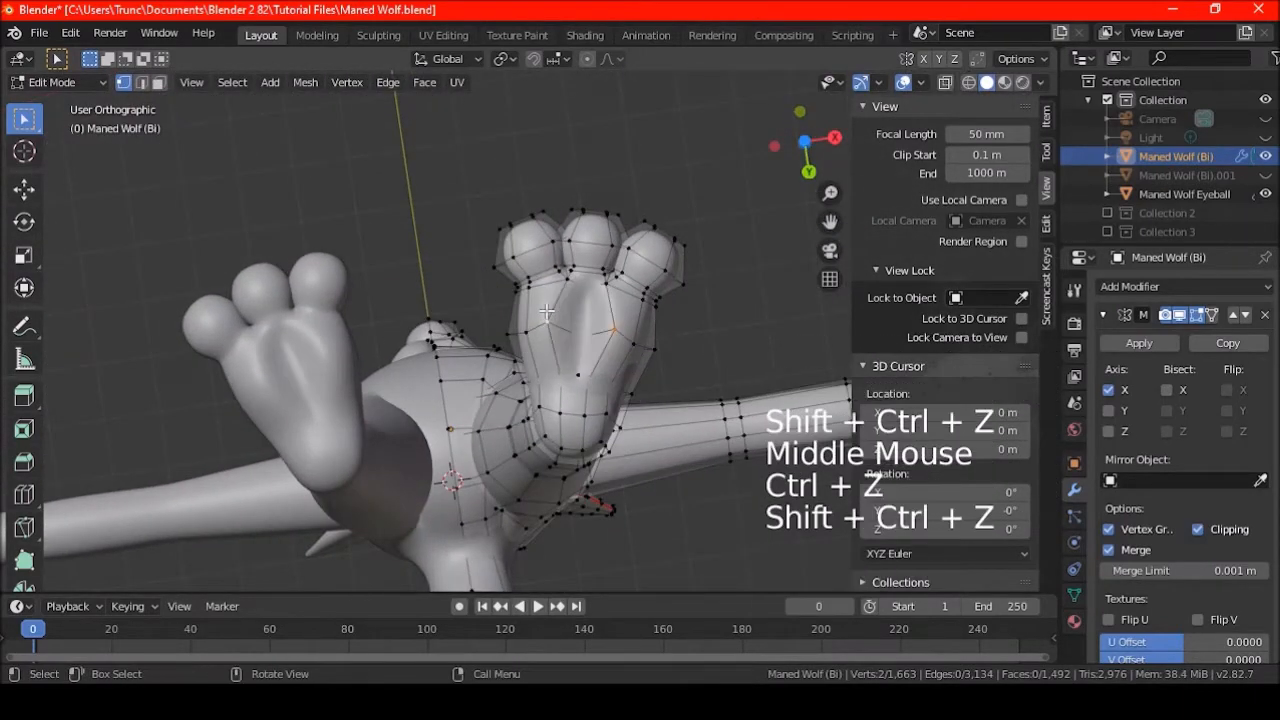
# - Undo the last scaling of the two mid-sole vertices, keeping their downward move
pyautogui.moveTo(590, 276); pyautogui.dragTo(617, 297, button='middle')
pyautogui.hotkey('ctrl', 'z')
pyautogui.hotkey('ctrl', 'z')
pyautogui.hotkey('ctrl', 'z')
pyautogui.hotkey('shift', 'ctrl', 'z')
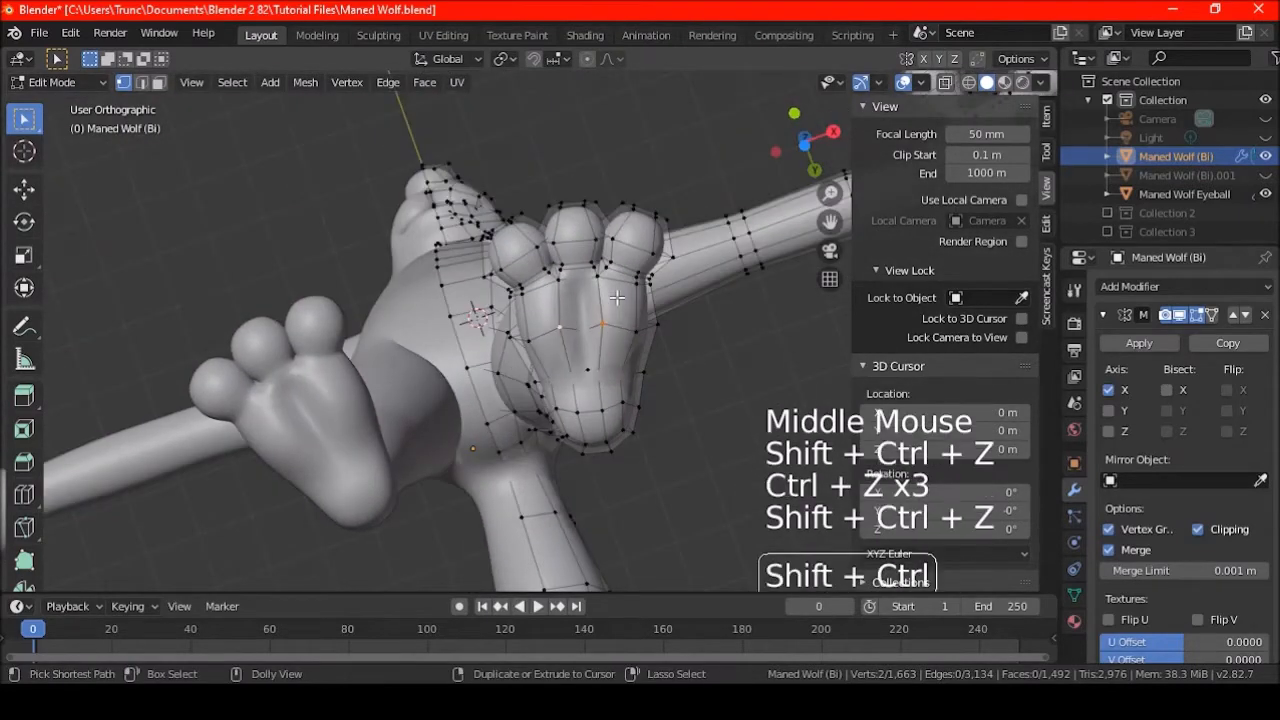
pyautogui.hotkey('ctrl', 'z')
pyautogui.hotkey('shift', 'ctrl', 'z')
pyautogui.hotkey('shift', 'ctrl', 'z')
pyautogui.hotkey('shift', 'ctrl', 'z')
pyautogui.hotkey('ctrl', 'z')
# - Narrow the middle of the groove by scaling its two flanking vertices by 0.439
pyautogui.moveTo(587, 279); pyautogui.dragTo(637, 381, button='middle')
pyautogui.scroll(3, 637, 381)
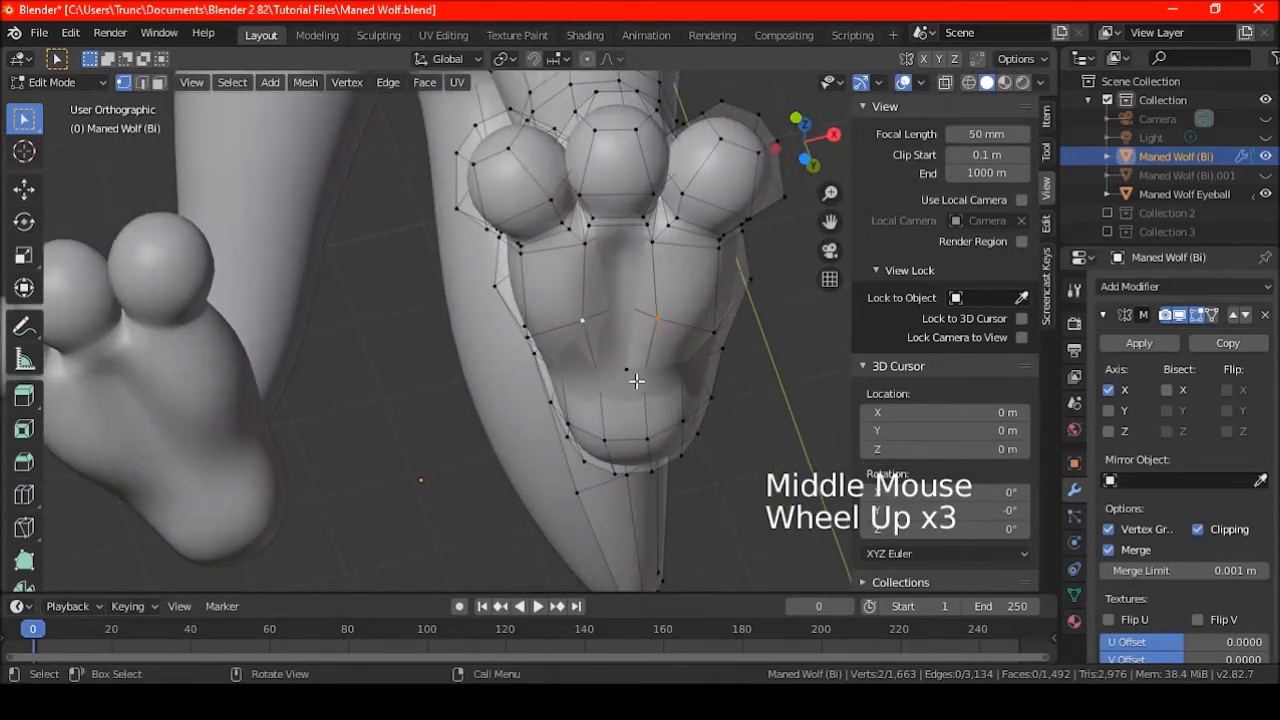
pyautogui.press('s')
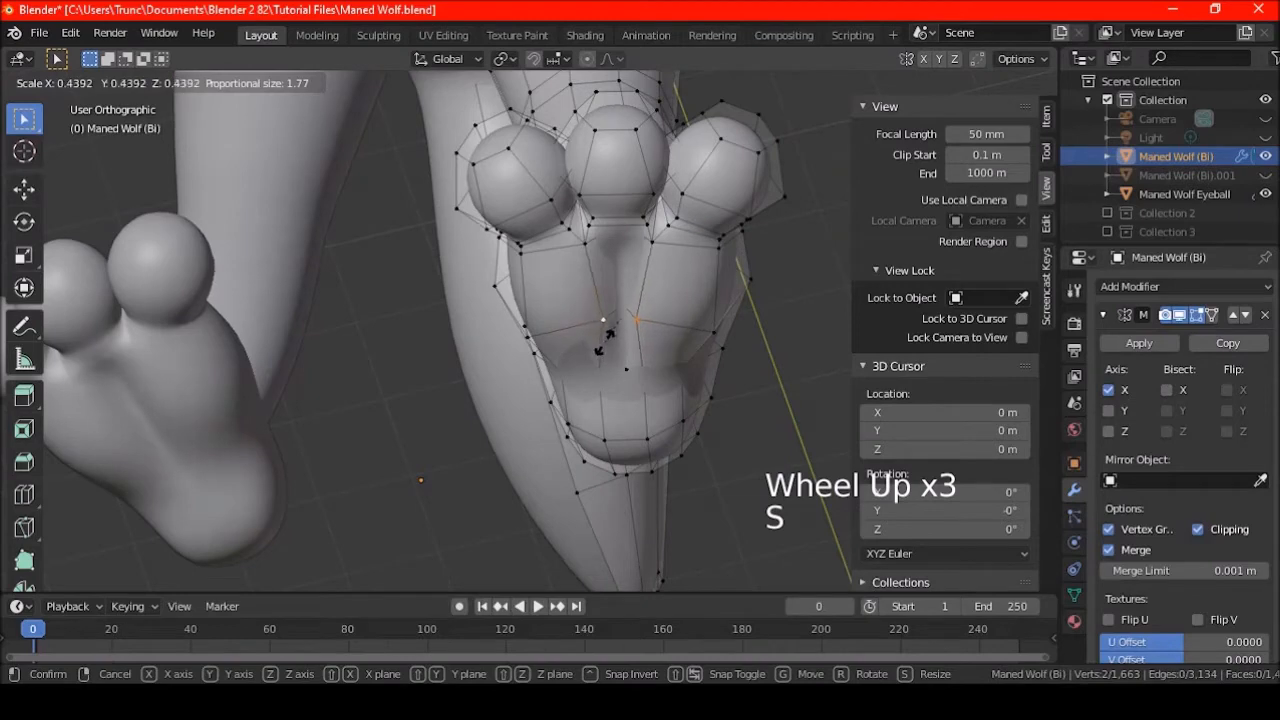
pyautogui.click(605, 340)
pyautogui.keyDown('shift'); pyautogui.moveTo(627, 306); pyautogui.dragTo(613, 317, button='middle'); pyautogui.keyUp('shift')
pyautogui.scroll(1, 613, 317)
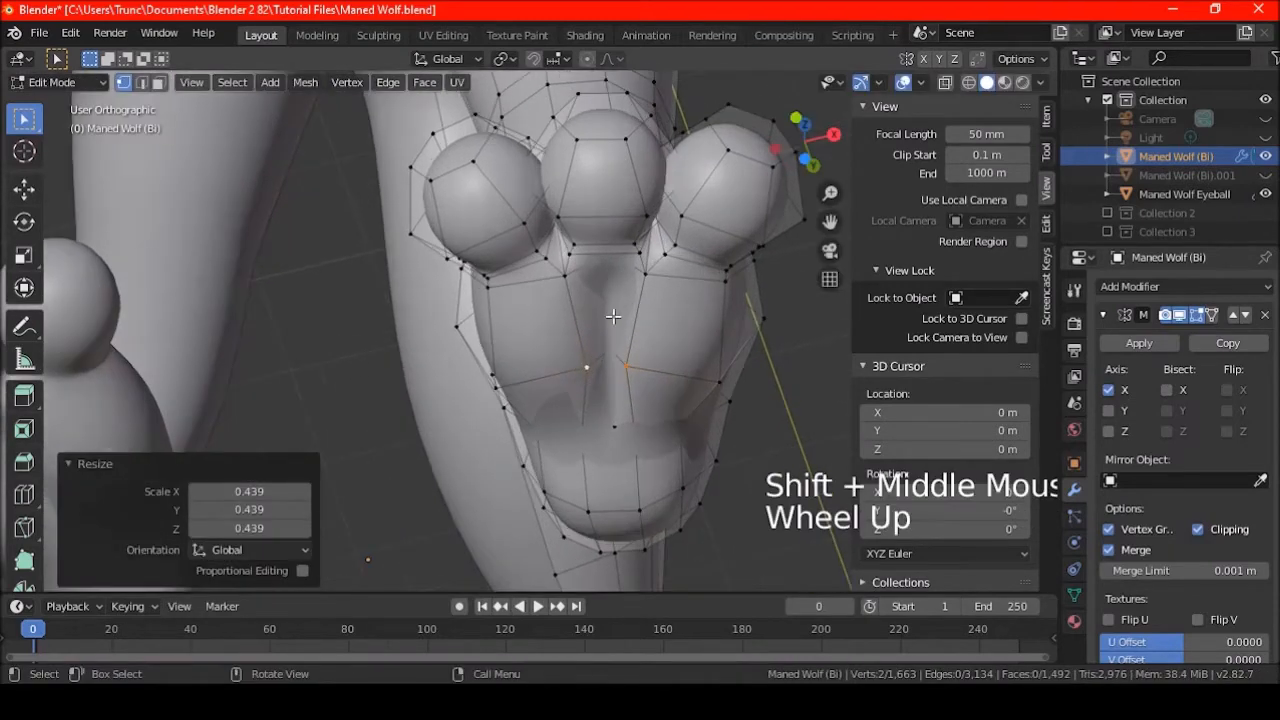
# - Select the two vertices at the toe bases flanking the groove and scale them by 0.565
pyautogui.click(575, 278)
pyautogui.keyDown('shift'); pyautogui.click(645, 273); pyautogui.keyUp('shift')
pyautogui.scroll(-2, 645, 376)
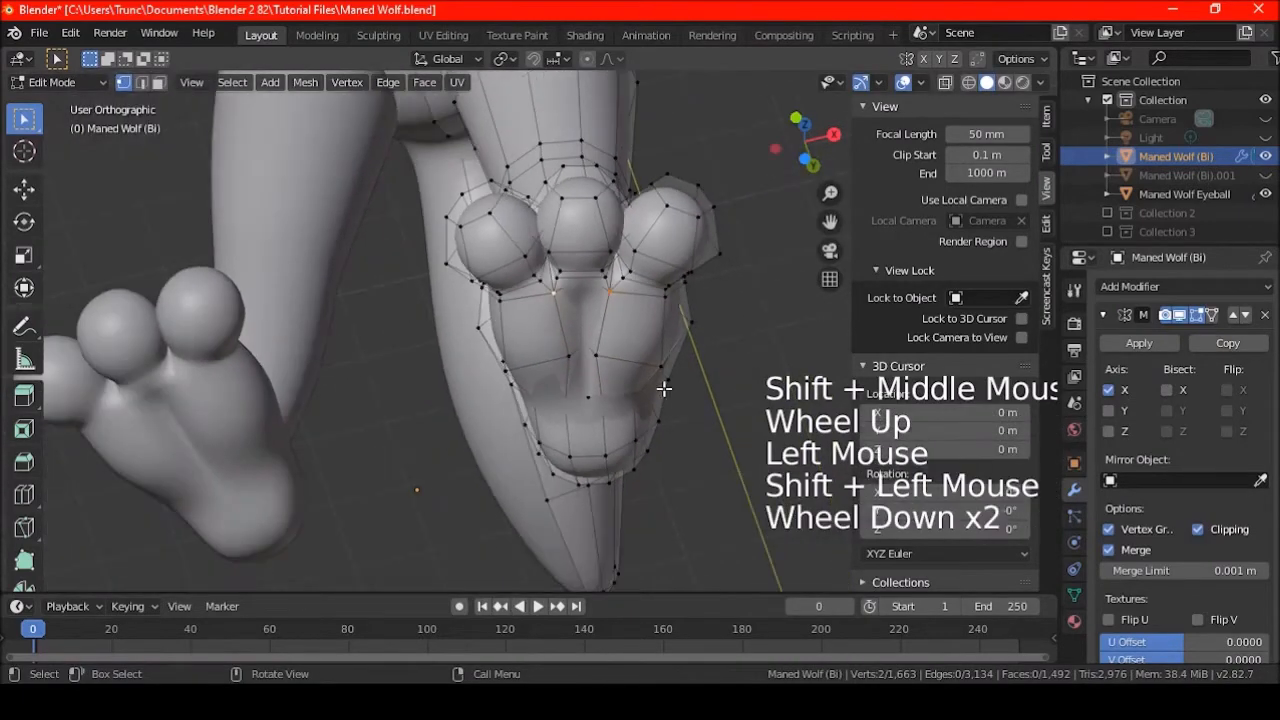
pyautogui.press('s')
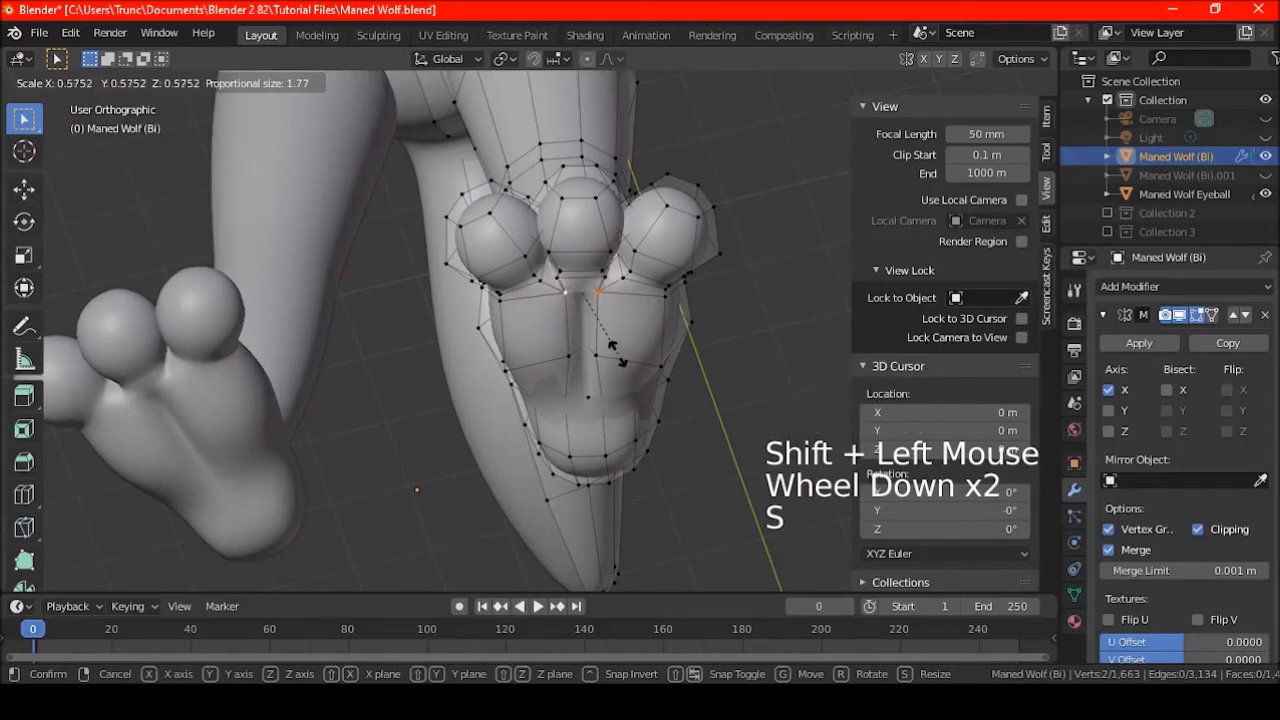
pyautogui.click(613, 347)
pyautogui.moveTo(614, 349); pyautogui.dragTo(624, 313, button='middle')
pyautogui.scroll(-1, 624, 313)
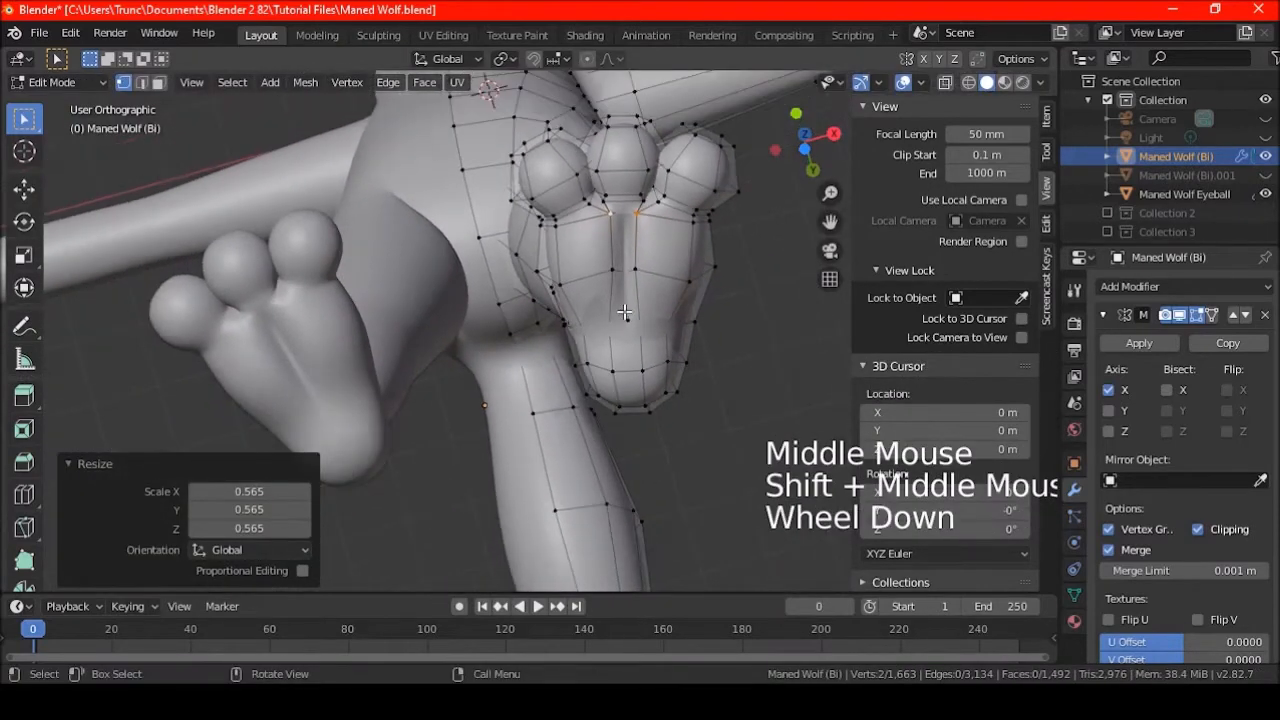
# - Select the groove's rear vertex and, in the right side view, move it -0.0274 m in Y and -0.153 m in Z
pyautogui.click(626, 317)
pyautogui.moveTo(626, 317); pyautogui.dragTo(534, 389, button='middle')
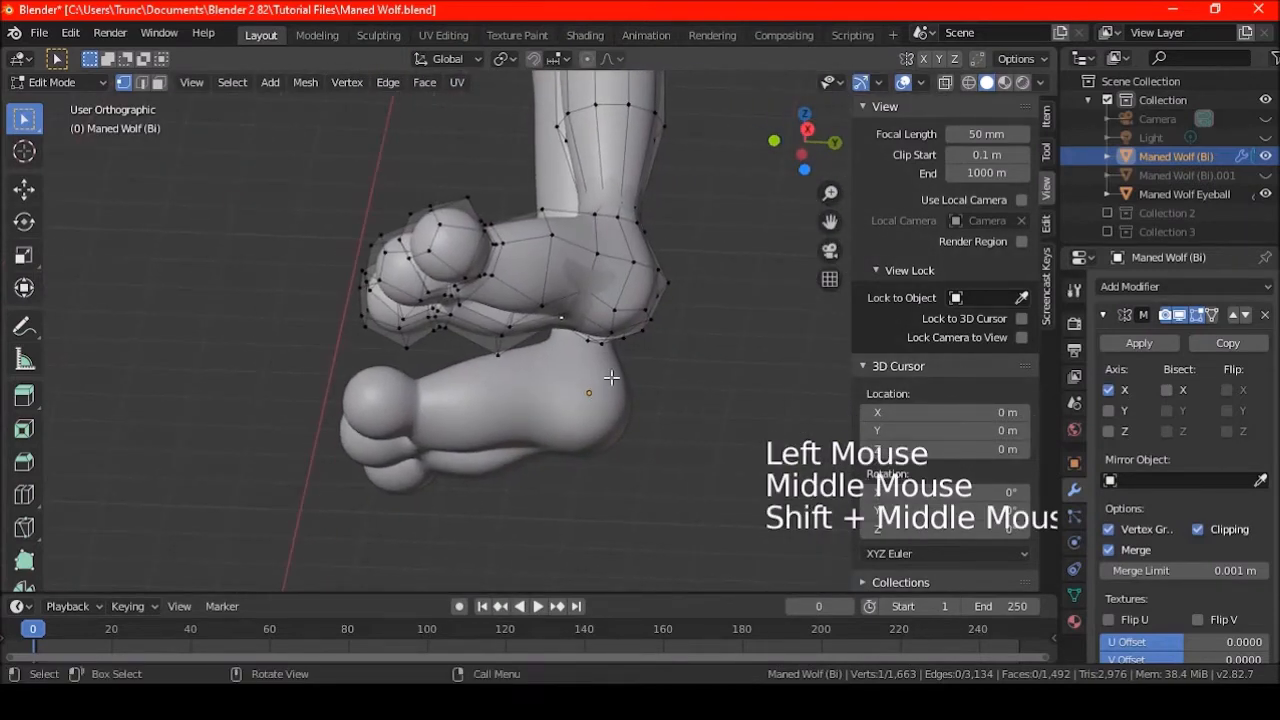
pyautogui.click(763, 277)
pyautogui.press('KP_3')
pyautogui.scroll(7, 621, 395)
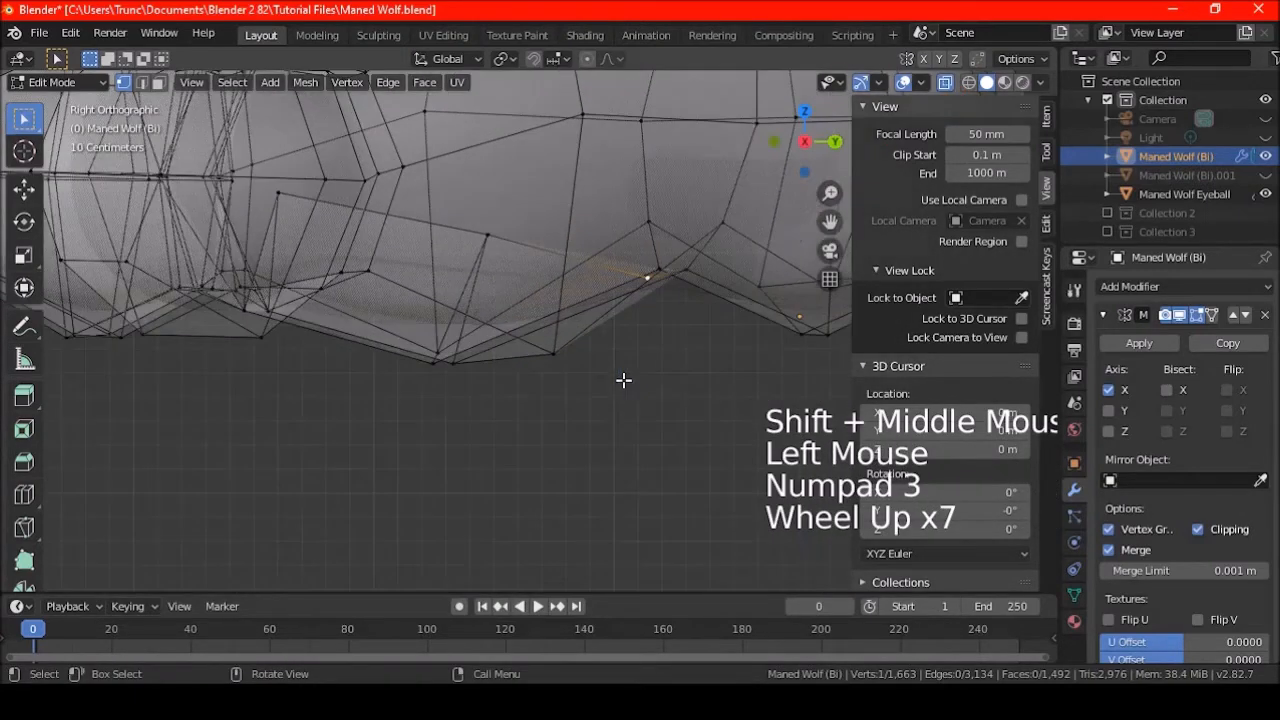
pyautogui.press('g')
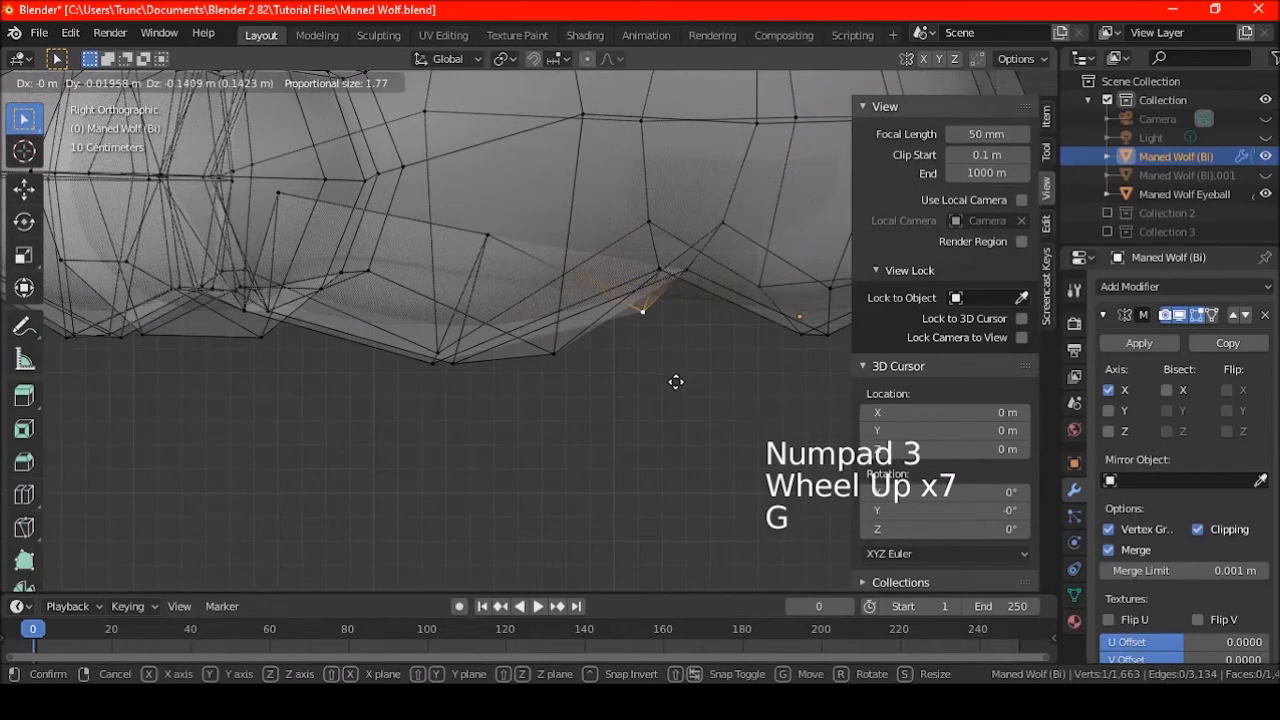
pyautogui.click(643, 386)
pyautogui.scroll(-4, 643, 386)
pyautogui.moveTo(600, 330); pyautogui.dragTo(520, 350, button='middle')
pyautogui.scroll(-3, 560, 340)
pyautogui.keyDown('shift'); pyautogui.moveTo(620, 330); pyautogui.dragTo(683, 265, button='middle'); pyautogui.keyUp('shift')
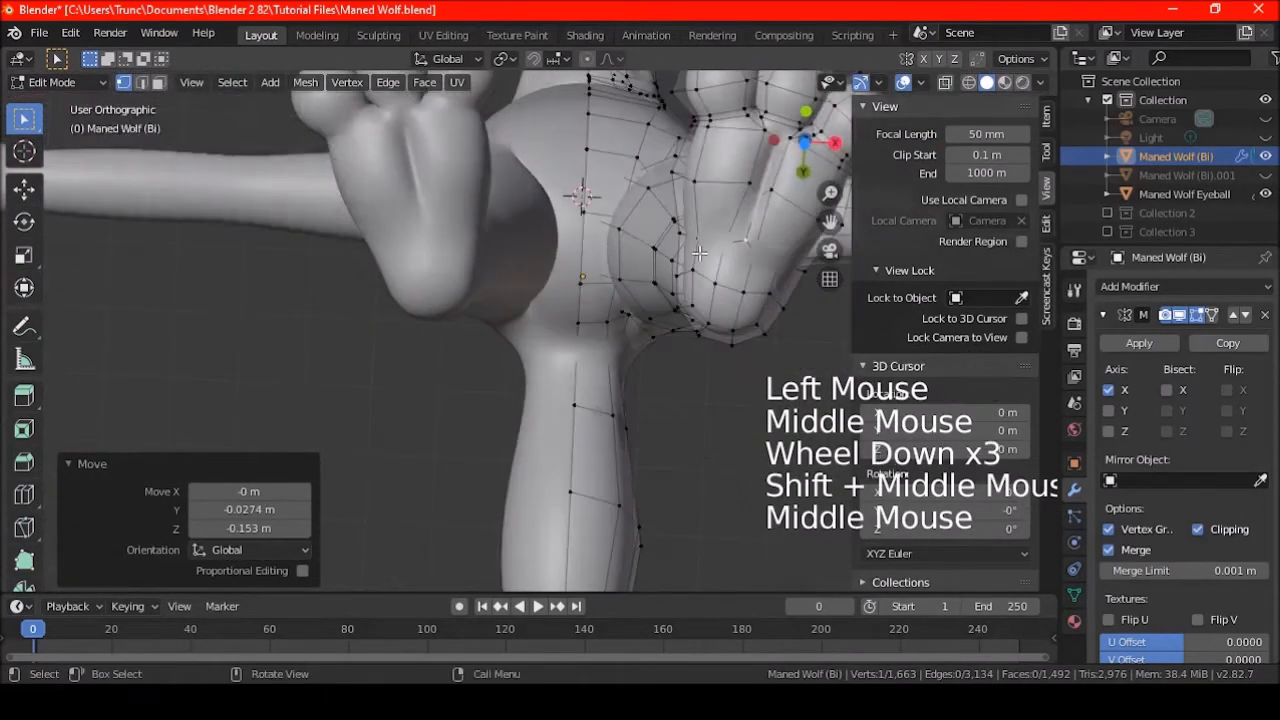
# - Compare the sole with and without the last move of the groove's rear vertex, ending with the move reapplied
pyautogui.hotkey('ctrl', 'z')
pyautogui.hotkey('ctrl', 'shift', 'z')
pyautogui.hotkey('ctrl', 'z')
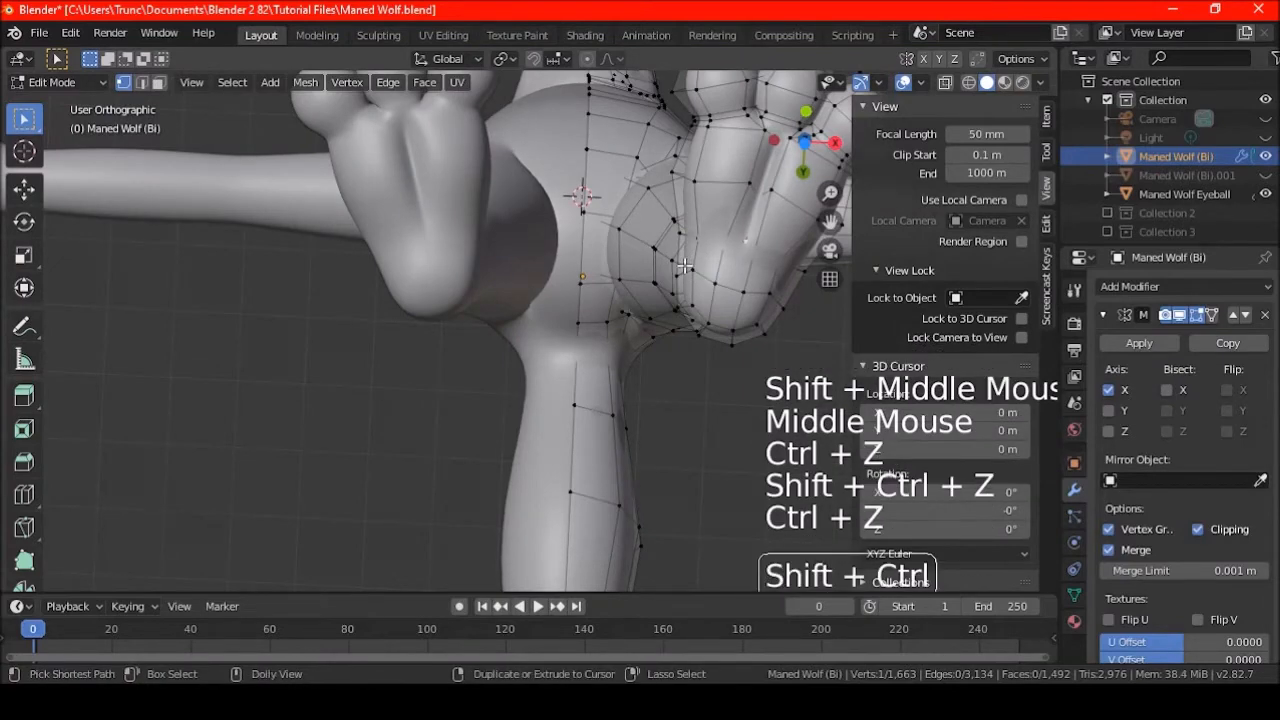
pyautogui.hotkey('ctrl', 'shift', 'z')
pyautogui.keyDown('shift'); pyautogui.moveTo(683, 265); pyautogui.dragTo(583, 322, button='middle'); pyautogui.keyUp('shift')
pyautogui.hotkey('ctrl', 'z')
pyautogui.hotkey('ctrl', 'shift', 'z')
pyautogui.hotkey('ctrl', 'z')
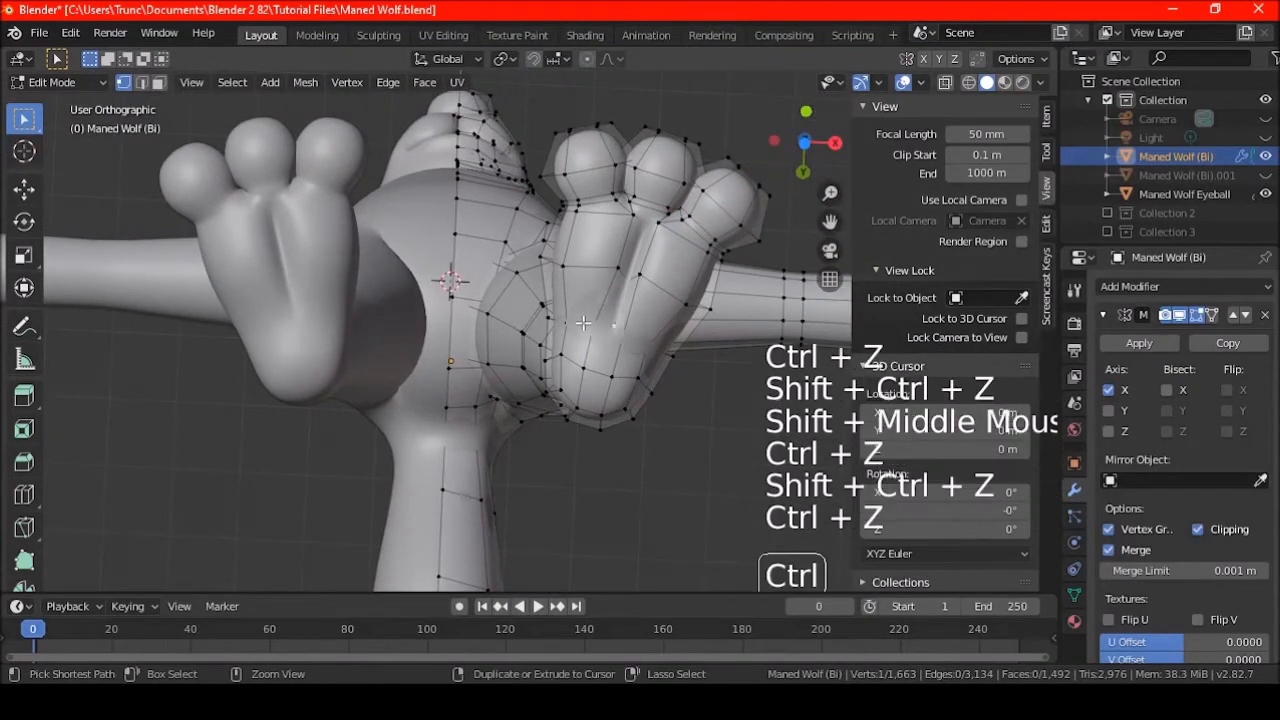
pyautogui.hotkey('ctrl', 'shift', 'z')
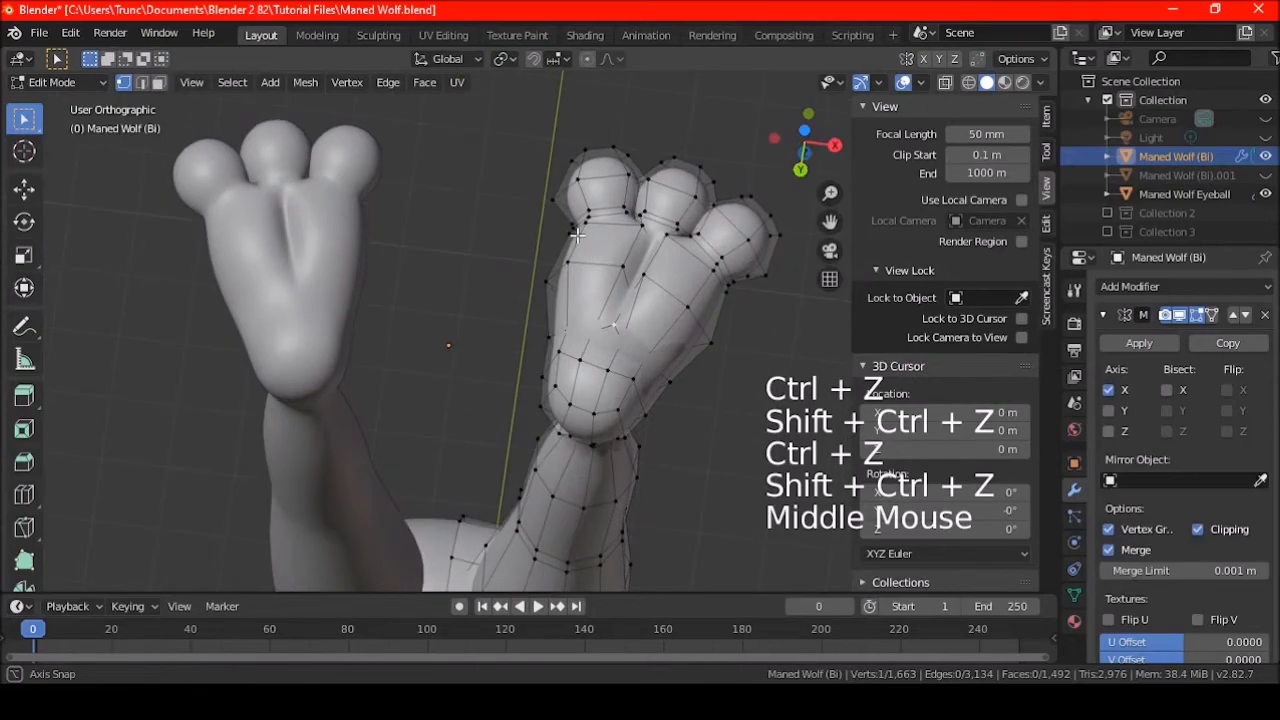
# - Try moving the two opposite vertices at the arch, just ahead of the heel, in the right side view
pyautogui.click(945, 82)
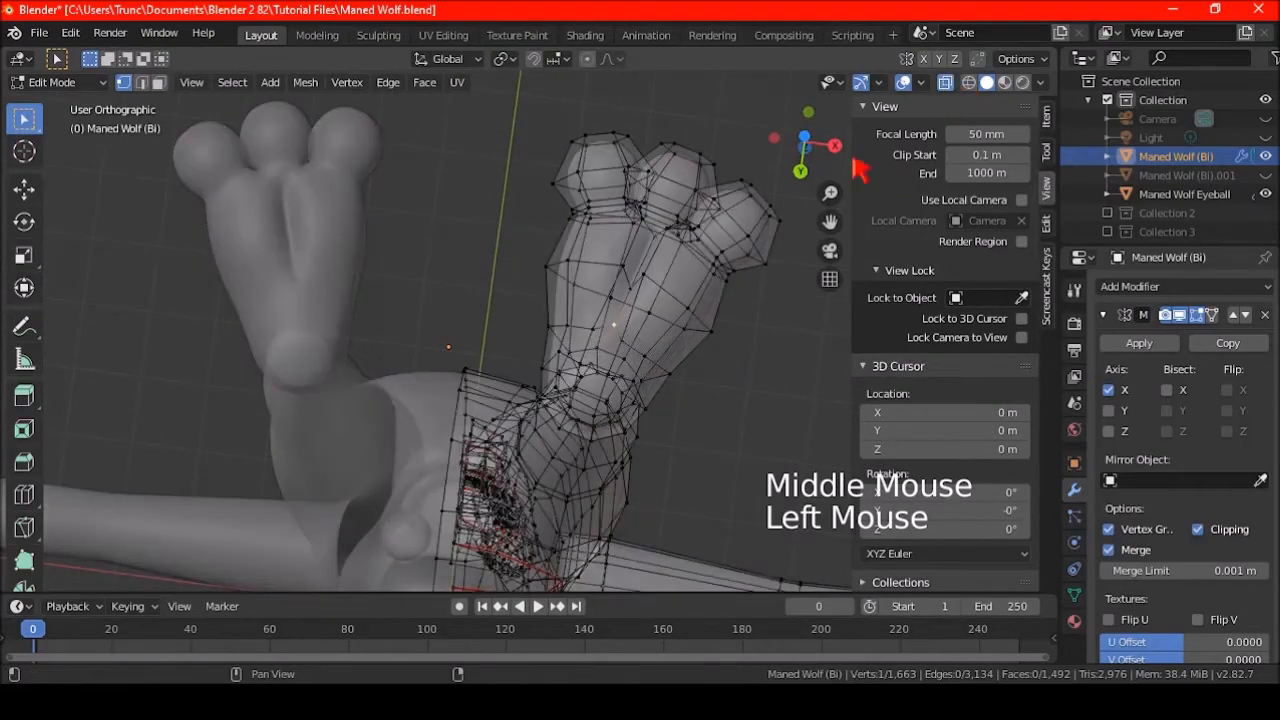
pyautogui.scroll(3, 630, 331)
pyautogui.click(630, 331)
pyautogui.keyDown('shift'); pyautogui.click(689, 345); pyautogui.keyUp('shift')
pyautogui.moveTo(689, 345); pyautogui.dragTo(686, 314, button='middle')
pyautogui.hotkey('ctrl', 'z')
pyautogui.click(668, 327)
pyautogui.keyDown('shift'); pyautogui.click(652, 367); pyautogui.keyUp('shift')
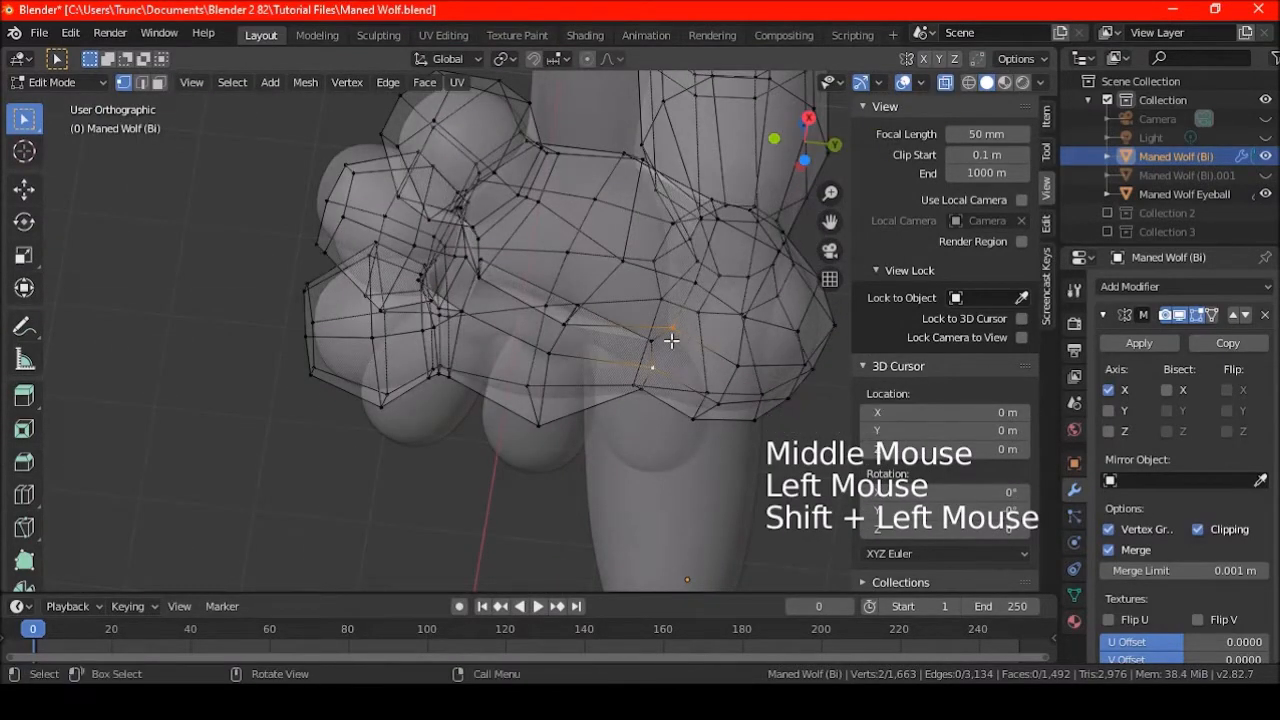
pyautogui.click(945, 83)
pyautogui.press('KP_3')
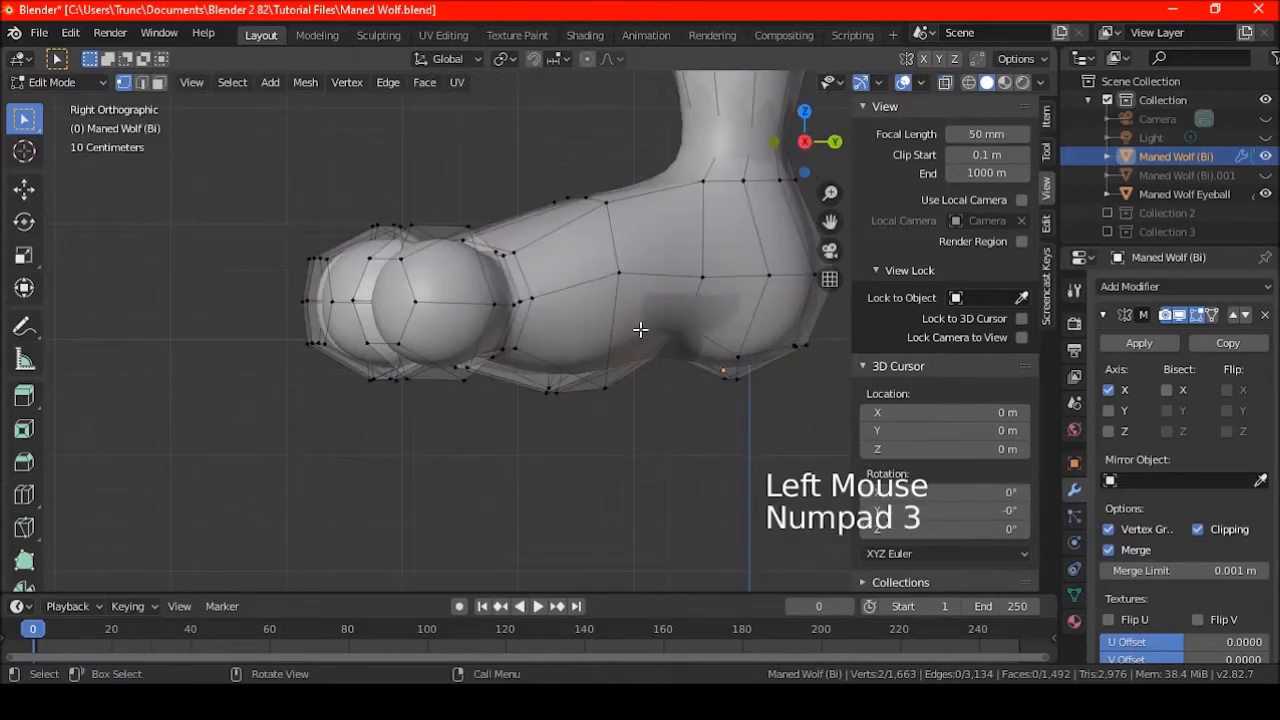
pyautogui.press('g')
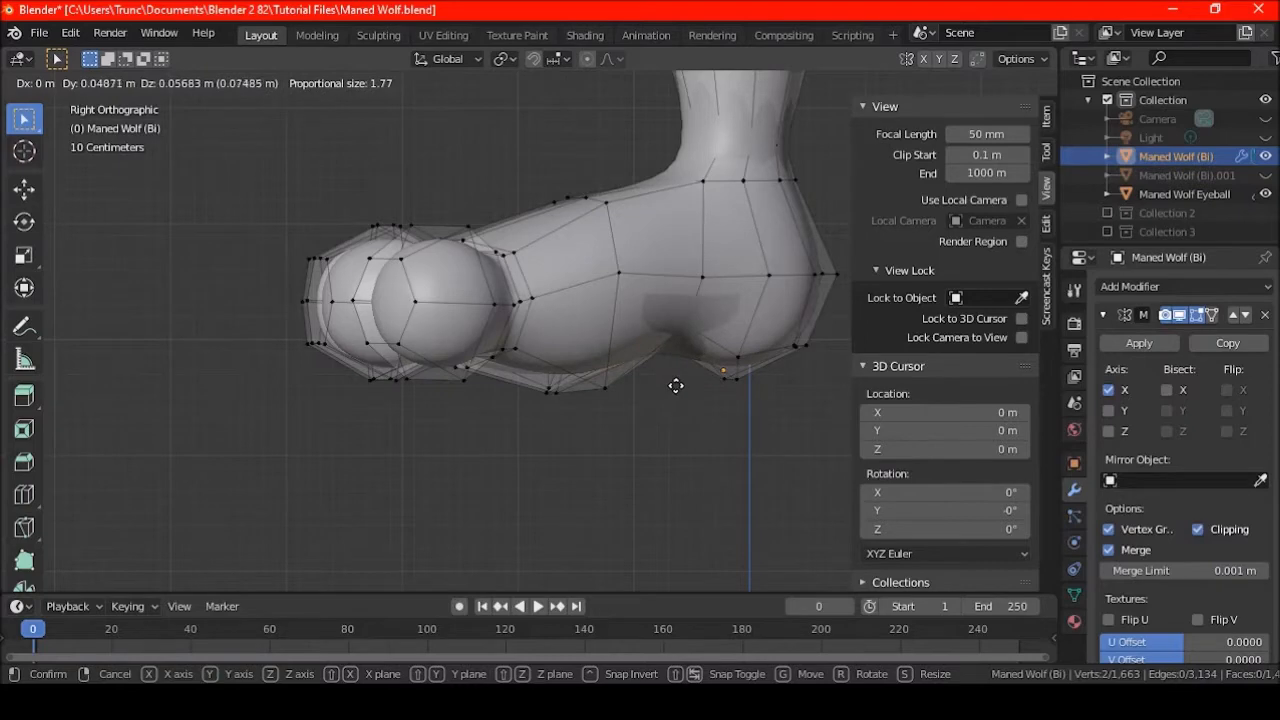
pyautogui.click(676, 373)
# - Compare the foot with and without the last move of the two arch vertices, and leave that move undone
pyautogui.moveTo(676, 373); pyautogui.dragTo(486, 418, button='middle')
pyautogui.scroll(-4, 677, 314)
pyautogui.hotkey('ctrl', 'z')
pyautogui.hotkey('ctrl', 'shift', 'z')
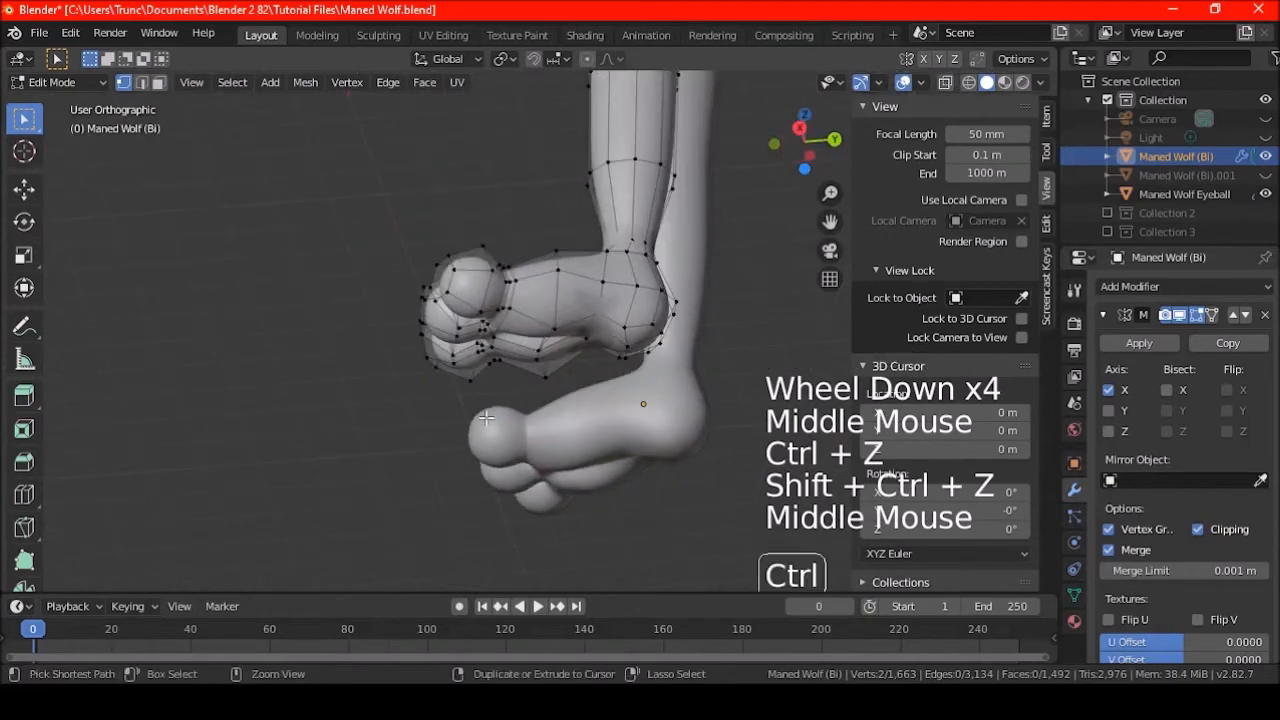
pyautogui.hotkey('ctrl', 'z')
pyautogui.moveTo(546, 377); pyautogui.dragTo(600, 366, button='middle')
pyautogui.hotkey('ctrl', 'shift', 'z')
pyautogui.hotkey('ctrl', 'z')
# - Select the two opposite vertices just ahead of the heel and raise them about 0.088 m along global Z
pyautogui.scroll(3, 658, 319)
pyautogui.click(673, 317)
pyautogui.moveTo(673, 317); pyautogui.dragTo(491, 354, button='middle')
pyautogui.moveTo(590, 368); pyautogui.dragTo(615, 373, button='middle')
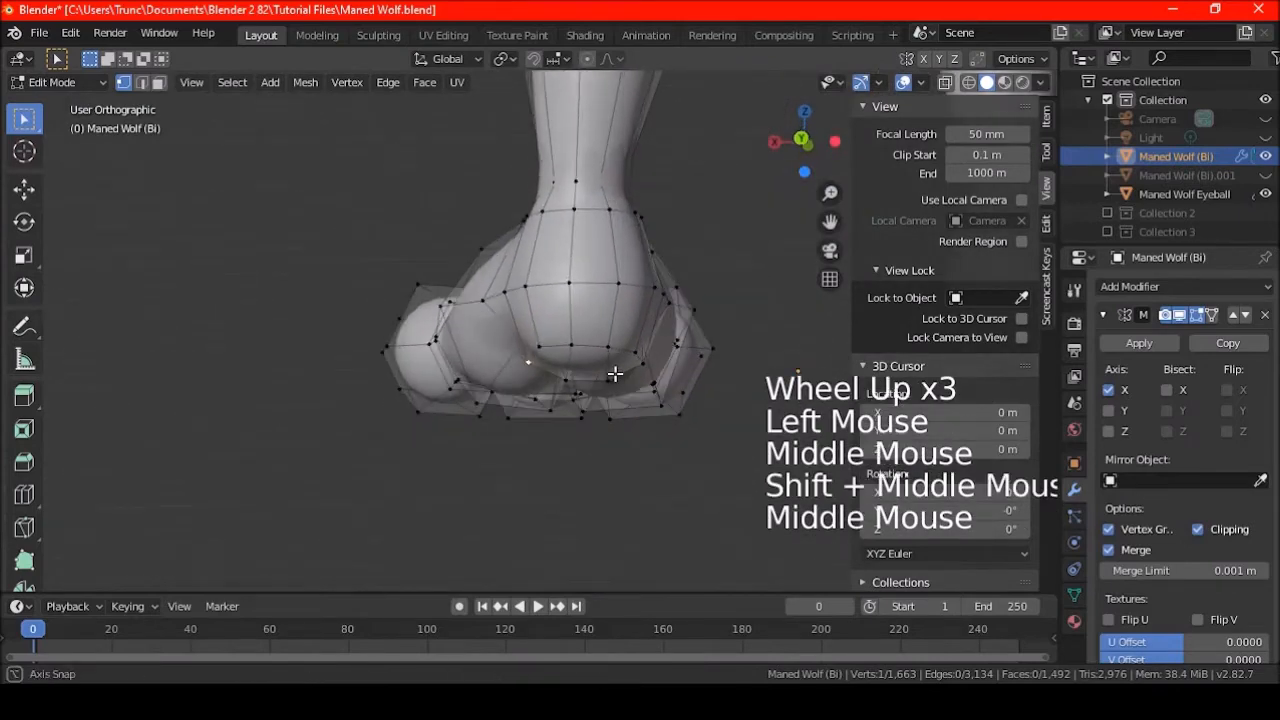
pyautogui.keyDown('shift'); pyautogui.click(641, 364); pyautogui.keyUp('shift')
pyautogui.press('g')
pyautogui.press('z')
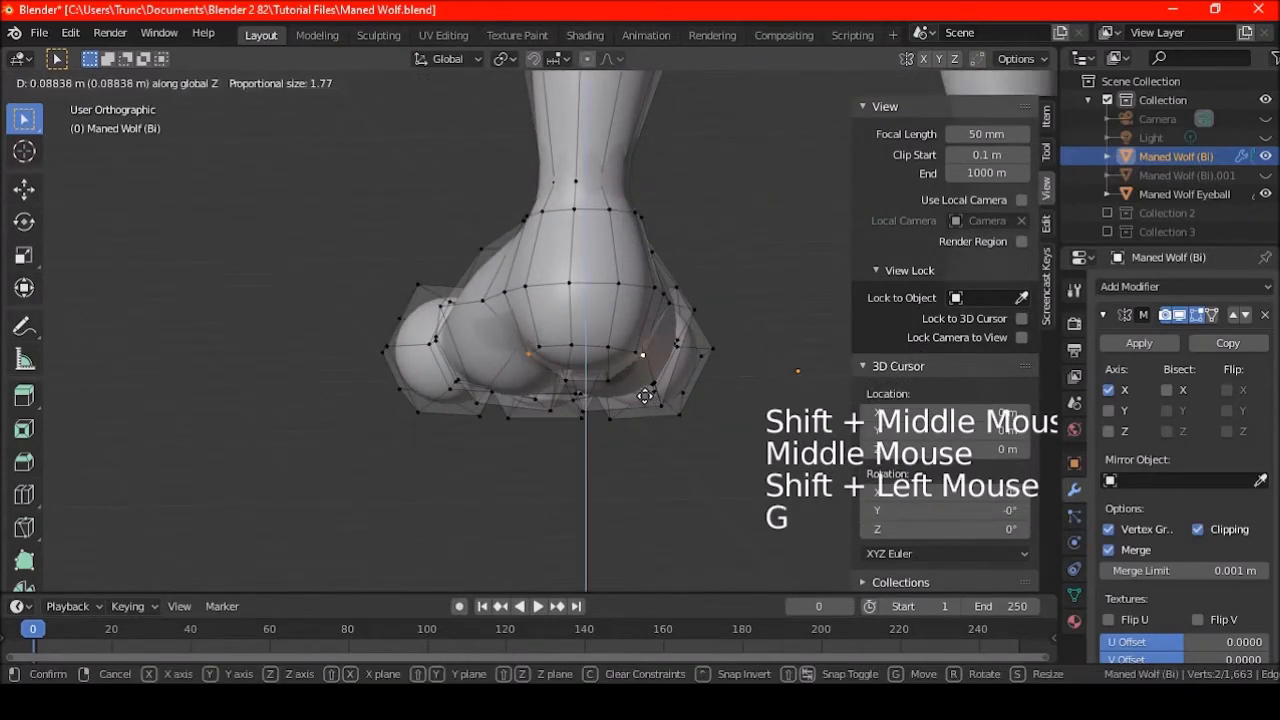
pyautogui.click(644, 396)
# - Select the two central vertices at the heel's lower back, edge-slide them slightly, and move them backward in the right side view
pyautogui.moveTo(644, 396)
pyautogui.mouseDown(button='middle')
pyautogui.moveTo(571, 397)
pyautogui.moveTo(727, 386)
pyautogui.moveTo(595, 352)
pyautogui.moveTo(641, 356)
pyautogui.moveTo(640, 400)
pyautogui.mouseUp(button='middle')
pyautogui.scroll(3, 606, 351)
pyautogui.click(606, 358)
pyautogui.keyDown('shift'); pyautogui.click(606, 377); pyautogui.keyUp('shift')
pyautogui.press('KP_3')
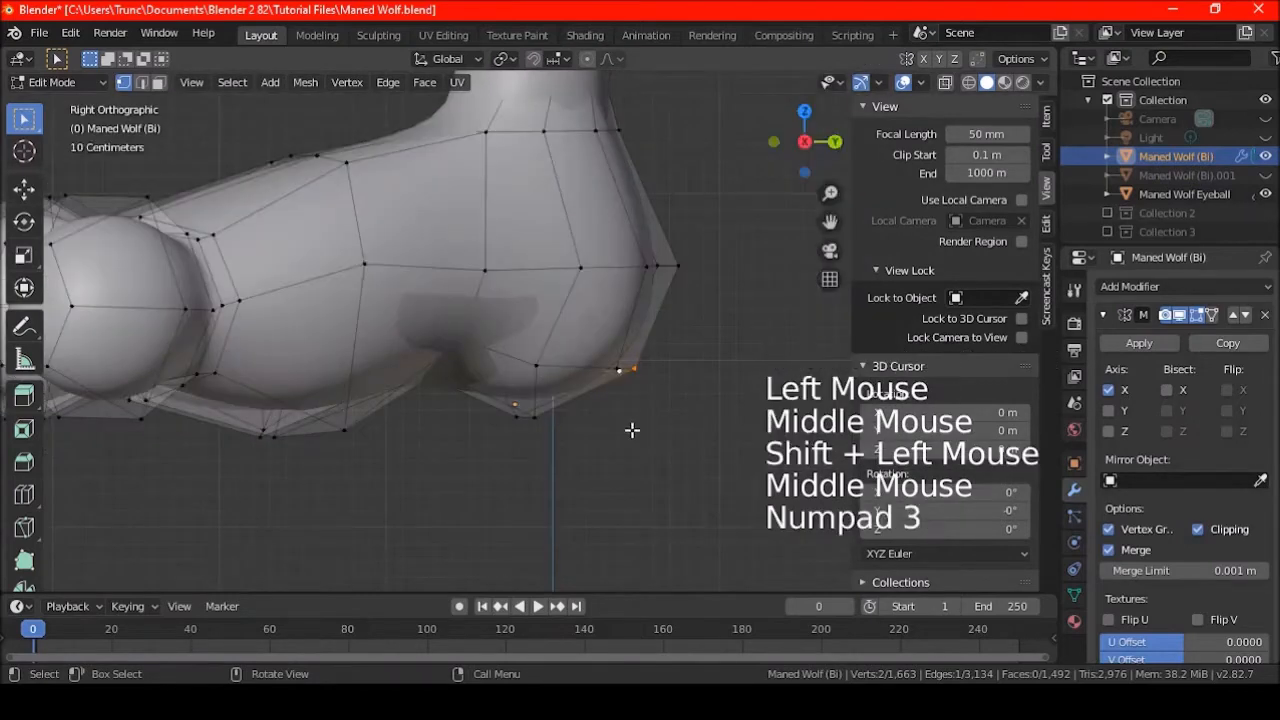
pyautogui.press('g')
pyautogui.press('g')
pyautogui.press('g')
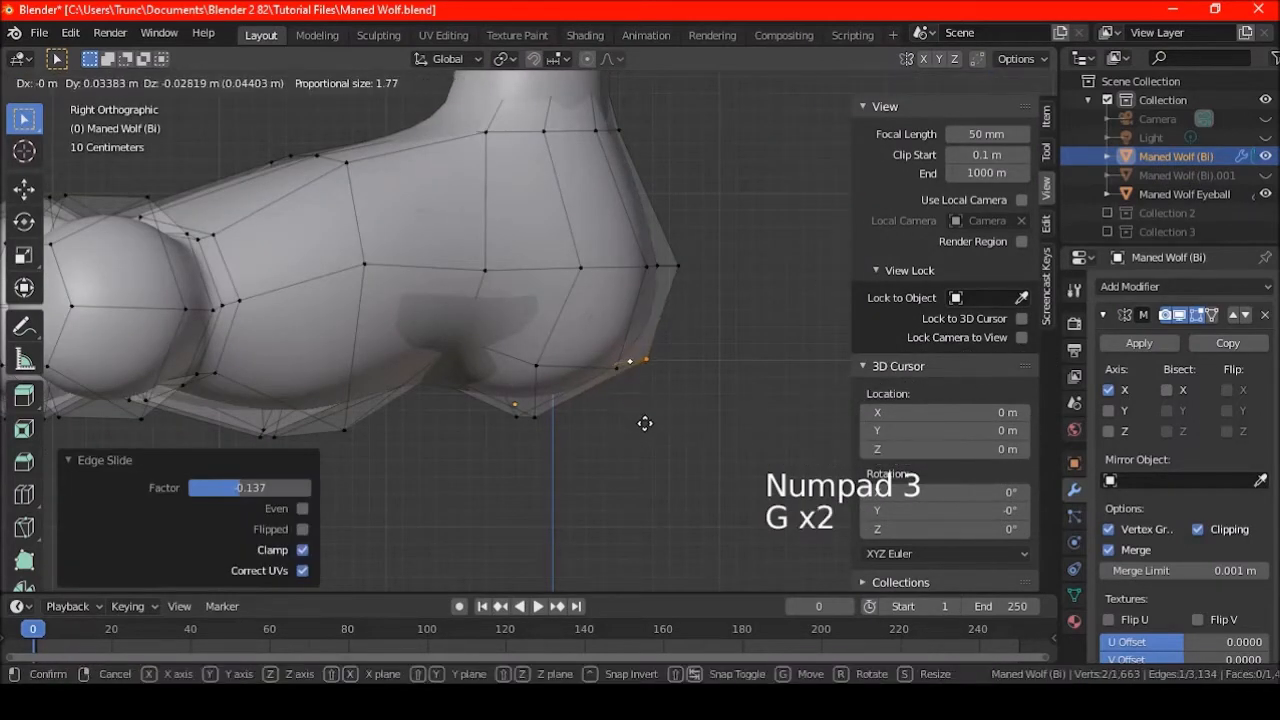
# - Select the two lower side vertices of the heel and move them -0.0395 m in Y and 0.118 m in Z
pyautogui.click(617, 369)
pyautogui.moveTo(617, 369); pyautogui.dragTo(607, 477, button='middle')
pyautogui.keyDown('shift'); pyautogui.click(607, 477); pyautogui.keyUp('shift')
pyautogui.press('KP_3')
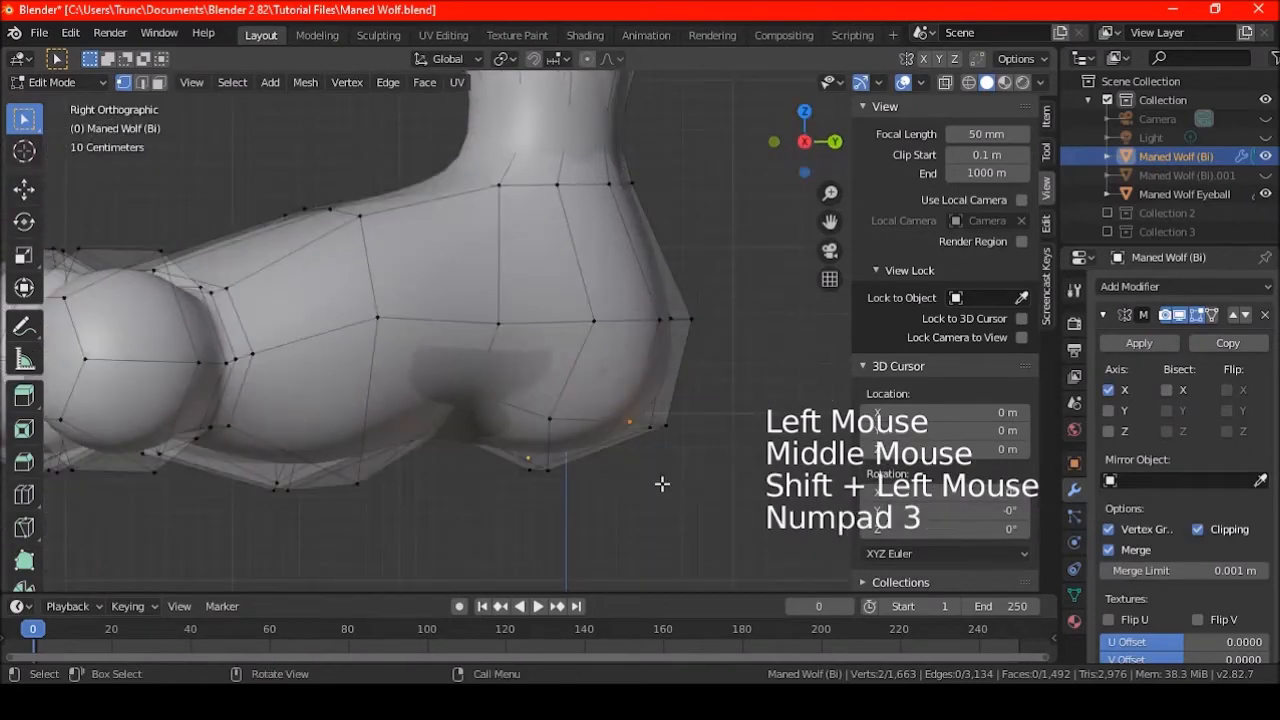
pyautogui.press('g')
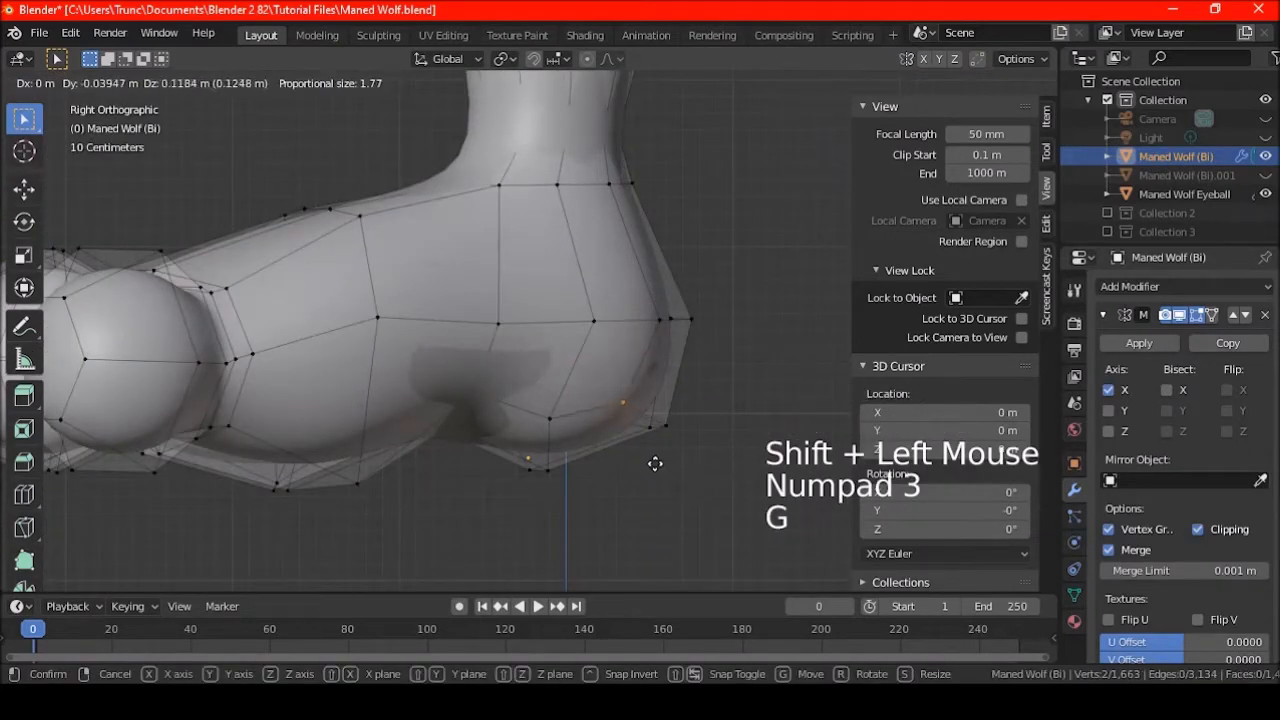
pyautogui.click(655, 463)
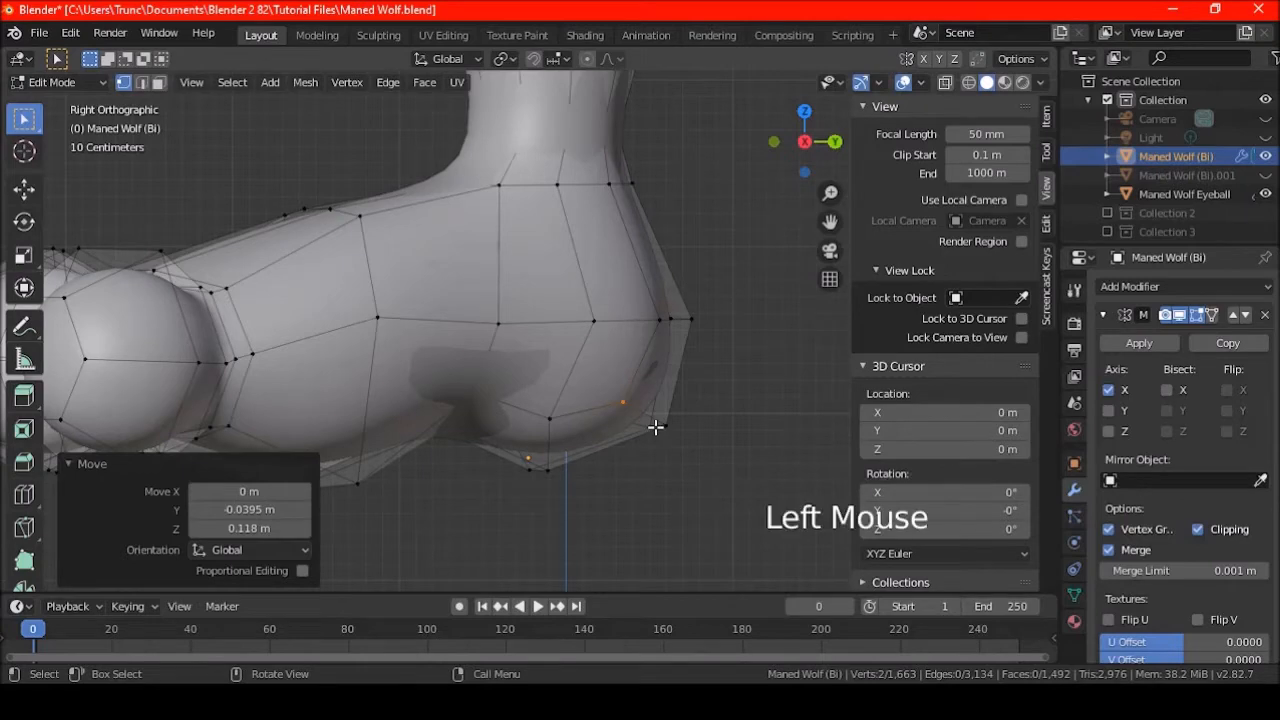
# - Select the heel's two central lower back vertices and move them about -0.017 m in Y and -0.192 m in Z
pyautogui.keyDown('shift'); pyautogui.click(655, 432); pyautogui.keyUp('shift')
pyautogui.click(945, 83)
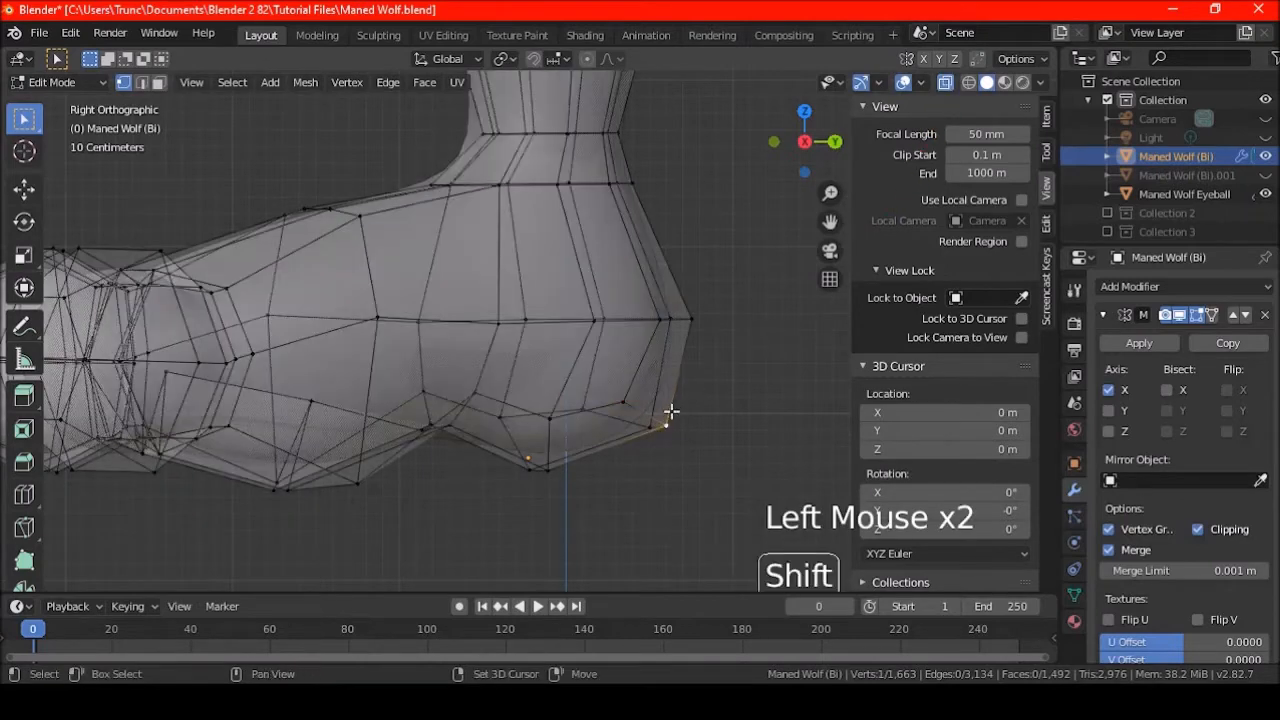
pyautogui.keyDown('shift'); pyautogui.click(651, 427); pyautogui.keyUp('shift')
pyautogui.click(945, 83)
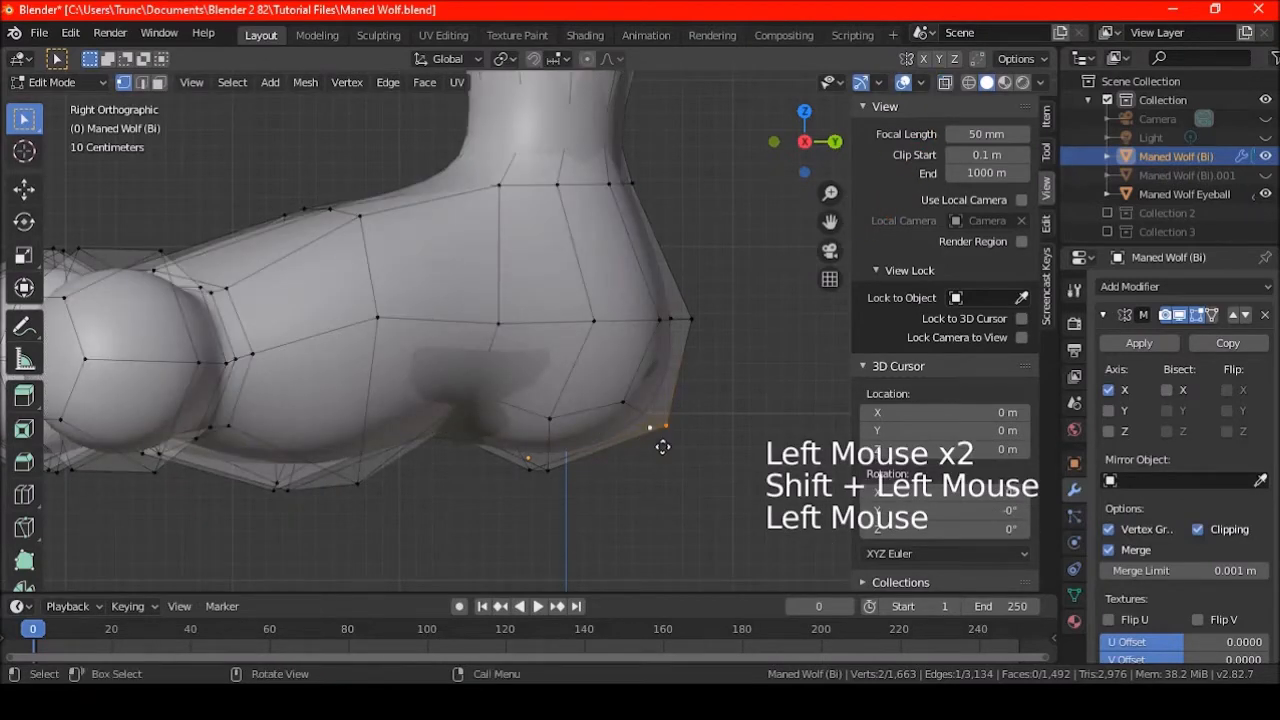
pyautogui.press('g')
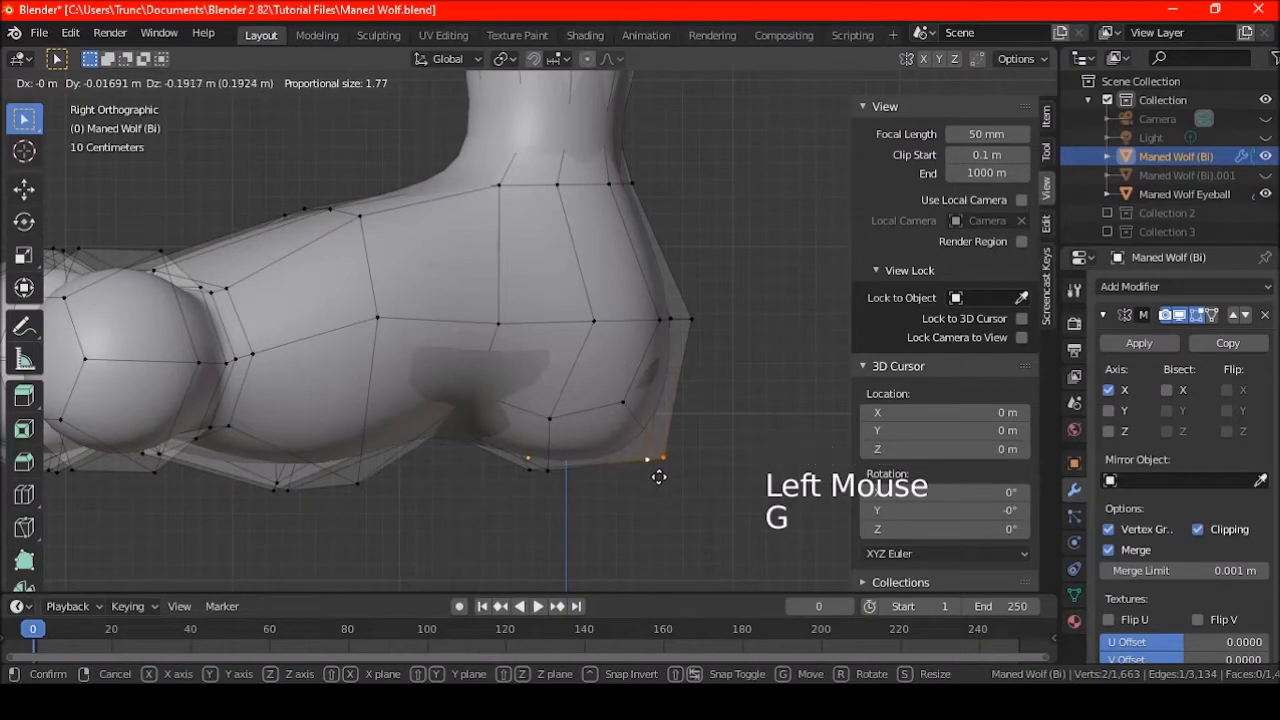
pyautogui.click(659, 477)
# - Select the two vertices at the heel's underside, move them about -0.002 m in Y and -0.038 m in Z, and deselect everything
pyautogui.click(549, 480)
pyautogui.keyDown('shift'); pyautogui.click(531, 477); pyautogui.keyUp('shift')
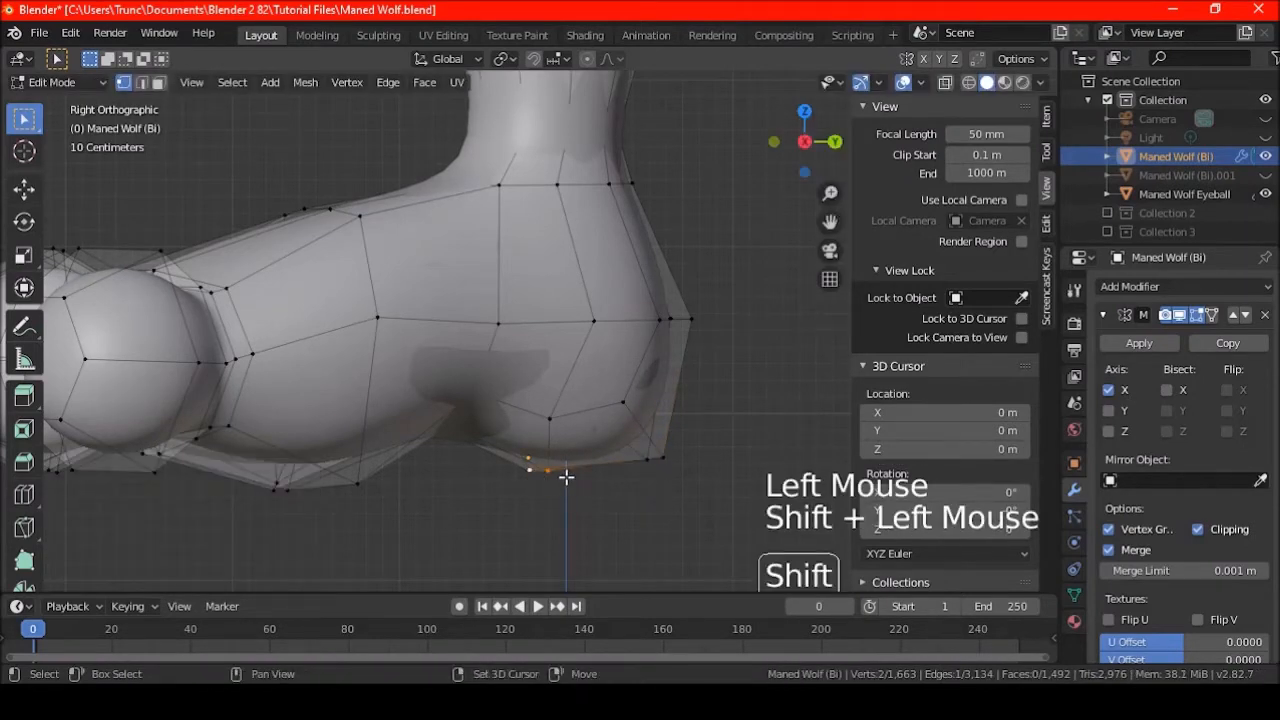
pyautogui.keyDown('shift'); pyautogui.moveTo(563, 508); pyautogui.dragTo(623, 457, button='middle'); pyautogui.keyUp('shift')
pyautogui.scroll(4, 475, 507)
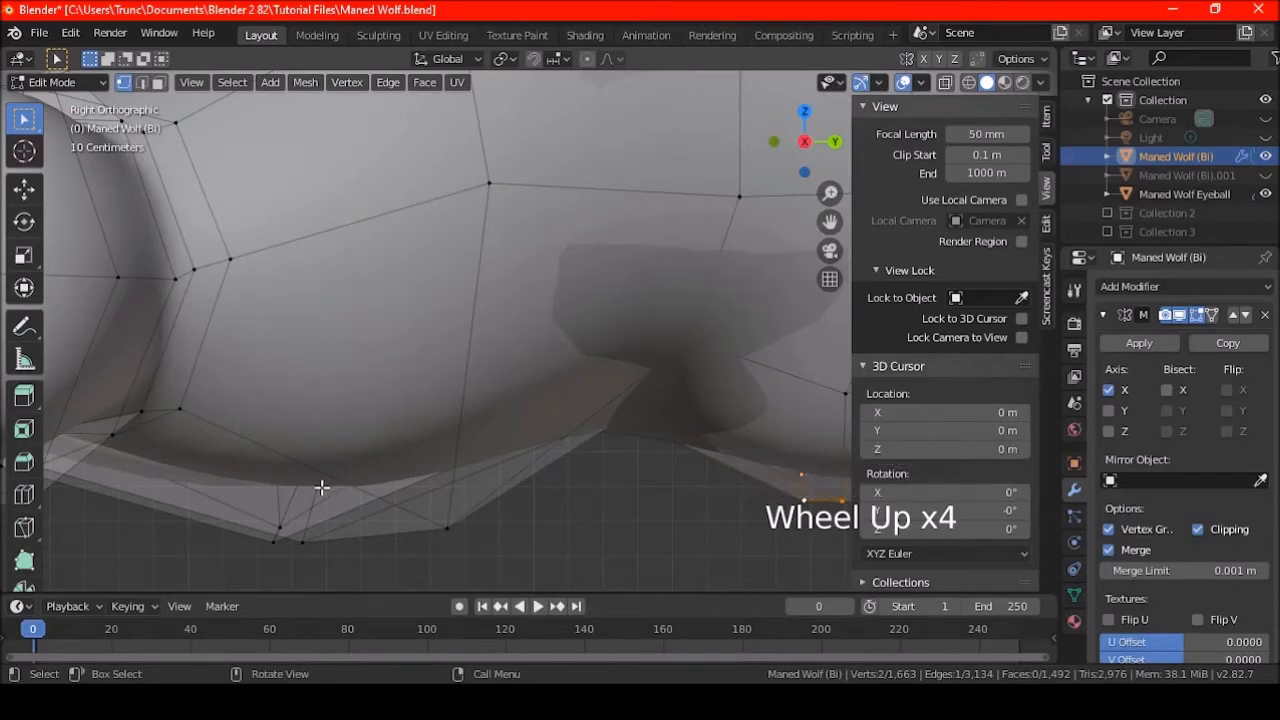
pyautogui.keyDown('shift'); pyautogui.moveTo(501, 500); pyautogui.dragTo(463, 400, button='middle'); pyautogui.keyUp('shift')
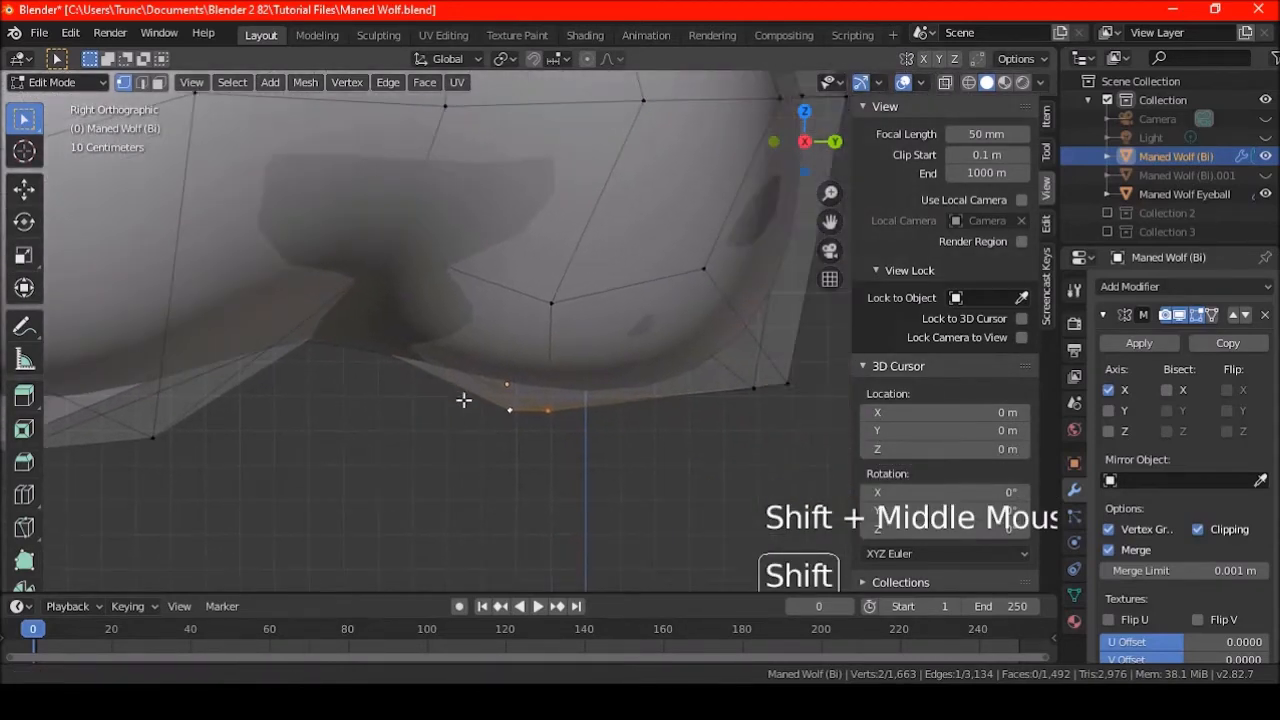
pyautogui.scroll(2, 540, 460)
pyautogui.press('g')
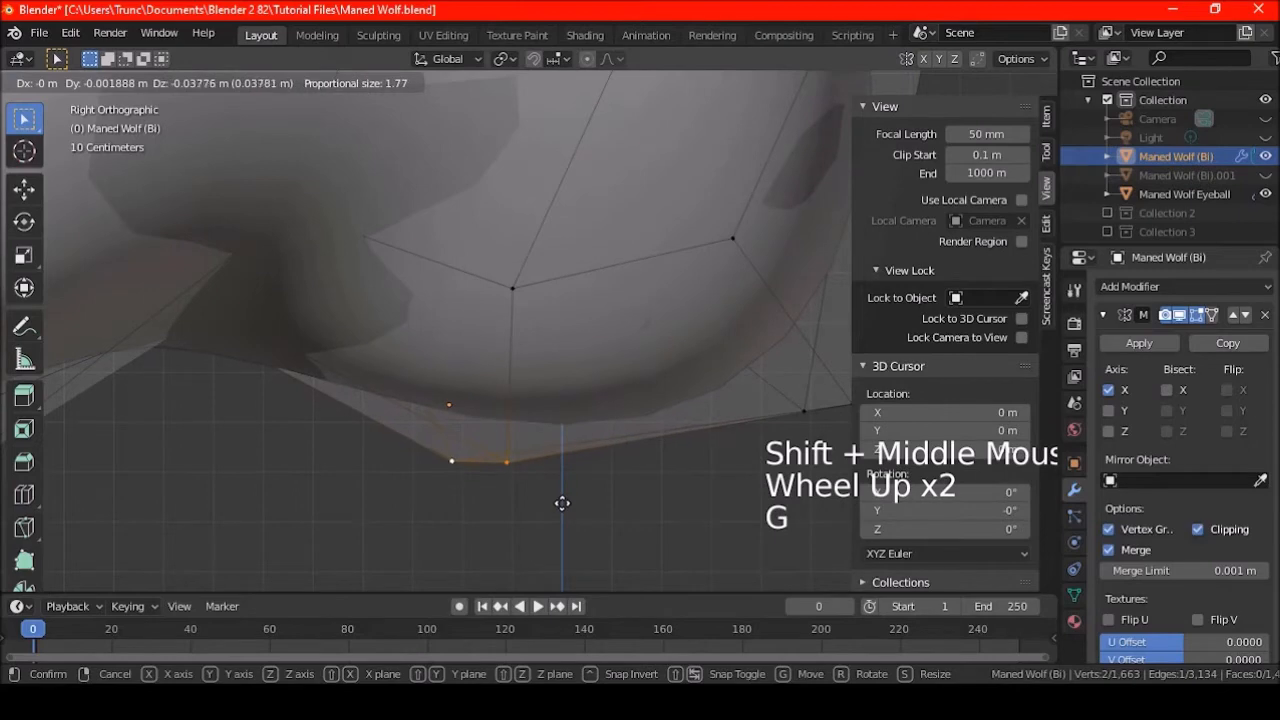
pyautogui.click(562, 503)
pyautogui.scroll(-5, 531, 466)
pyautogui.press('a')
pyautogui.press('a')
pyautogui.press('a')
pyautogui.scroll(-5, 509, 449)
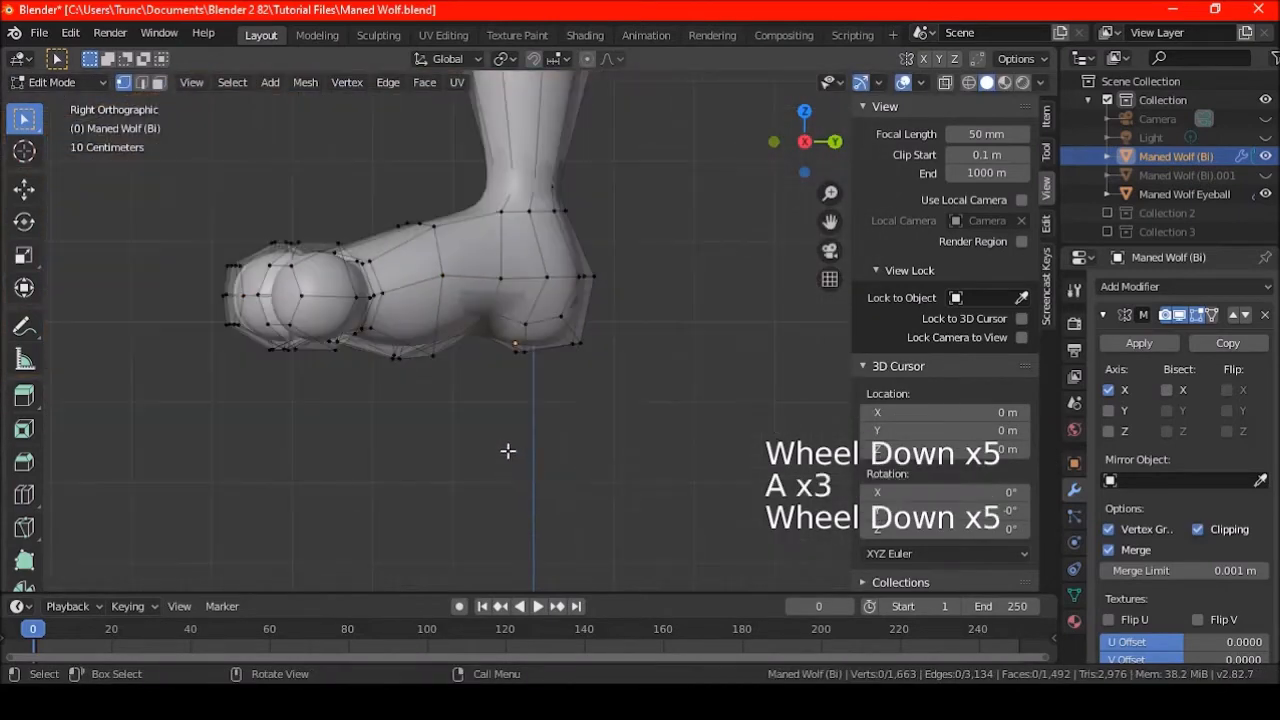
# - Select the four mid-height vertices across the heel's back, move them about 0.158 m in Y and -0.056 m in Z, and deselect them
pyautogui.scroll(4, 610, 414)
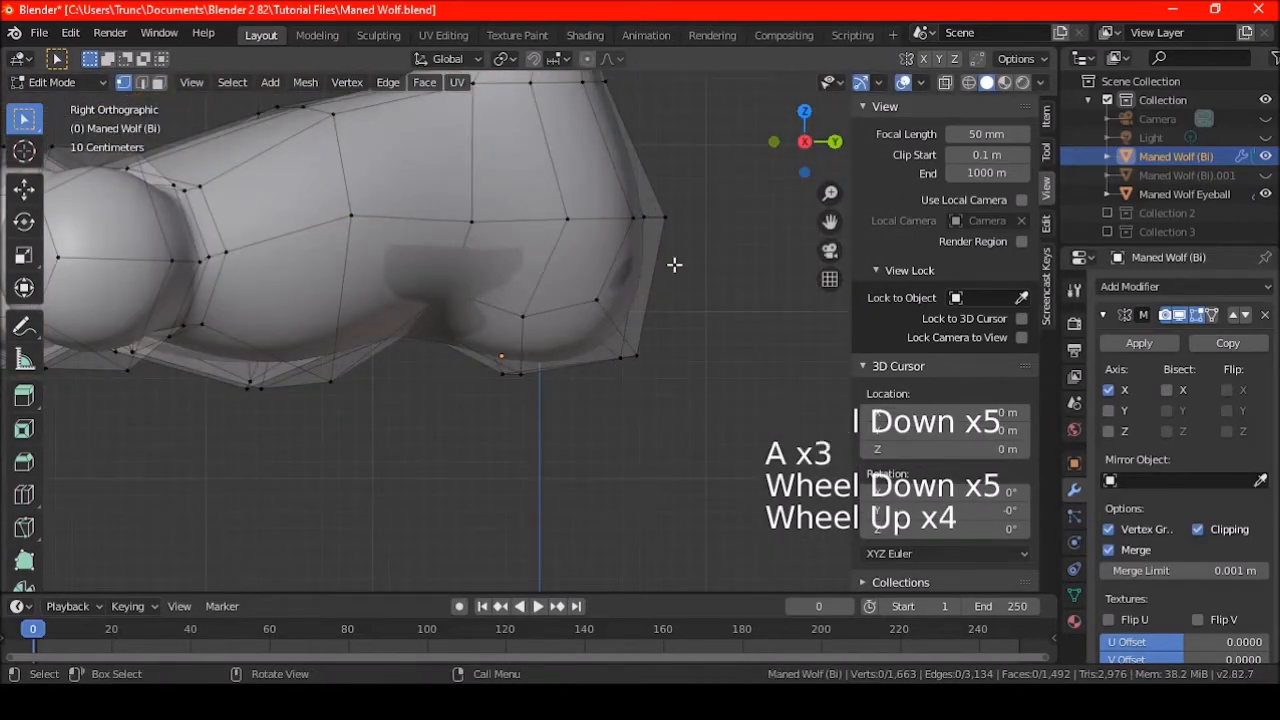
pyautogui.keyDown('shift'); pyautogui.moveTo(663, 263); pyautogui.dragTo(643, 324, button='middle'); pyautogui.keyUp('shift')
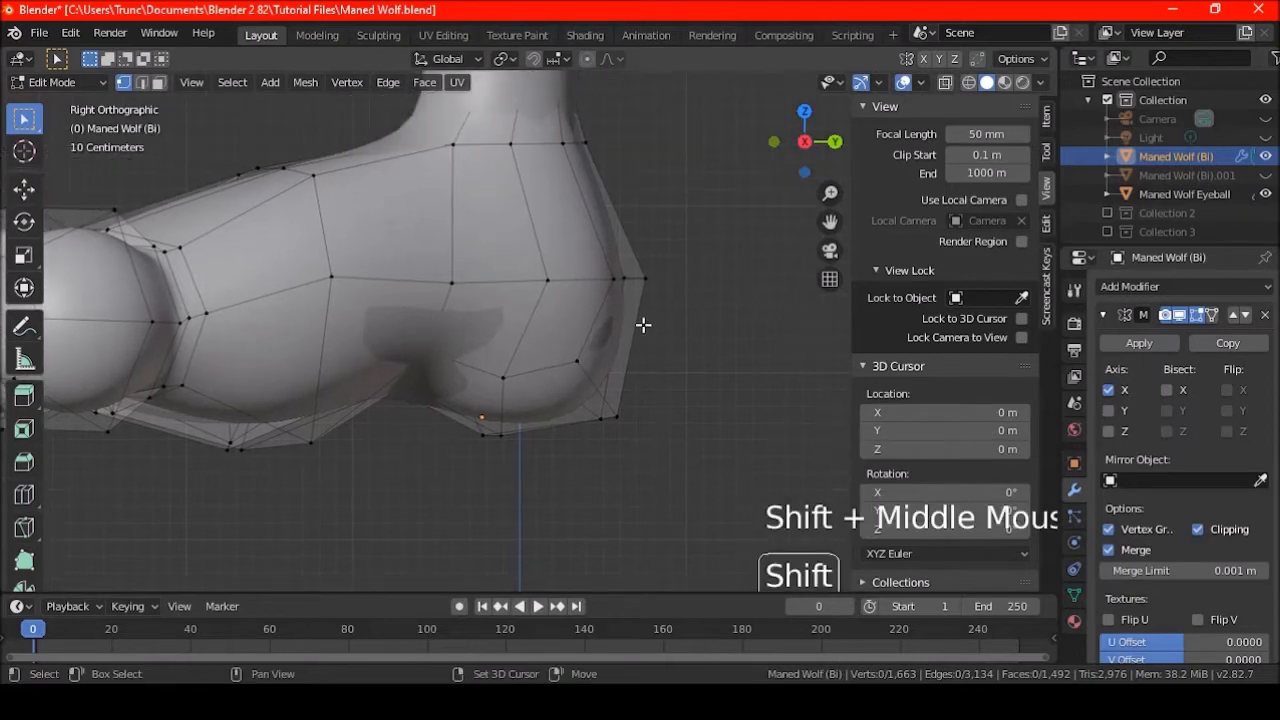
pyautogui.click(945, 84)
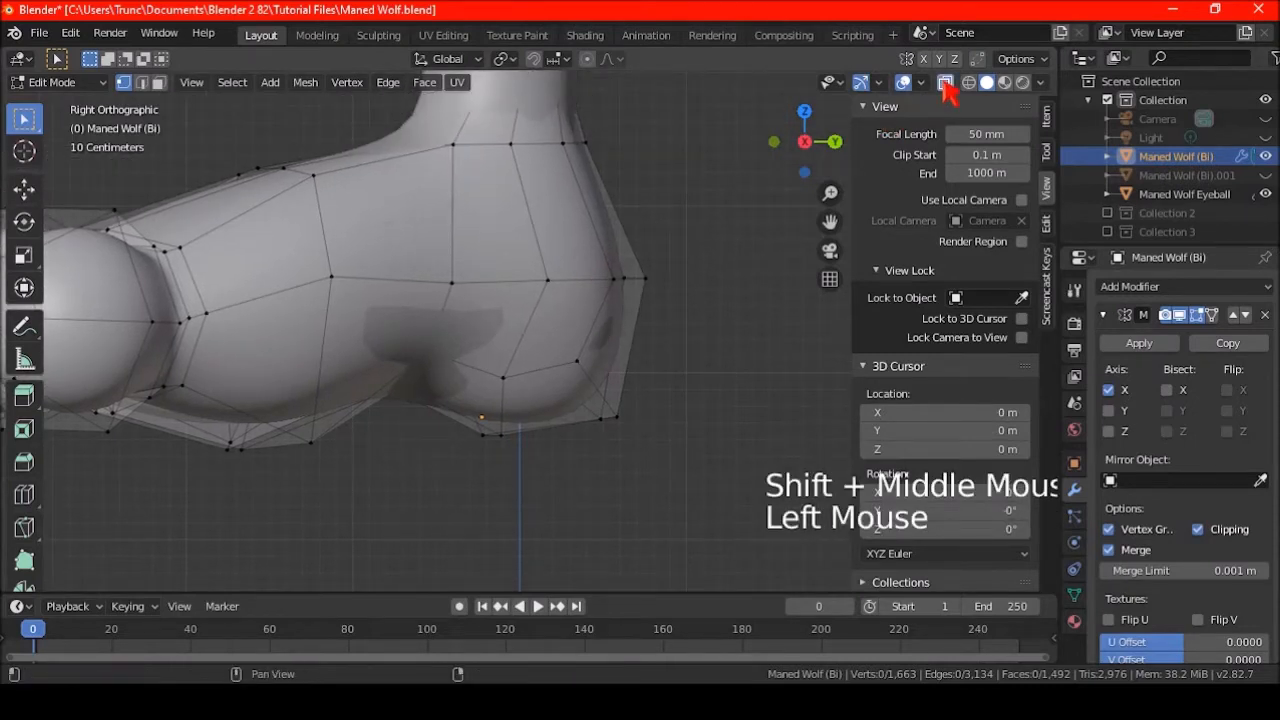
pyautogui.press('c')
pyautogui.click(622, 280)
pyautogui.press('Escape')
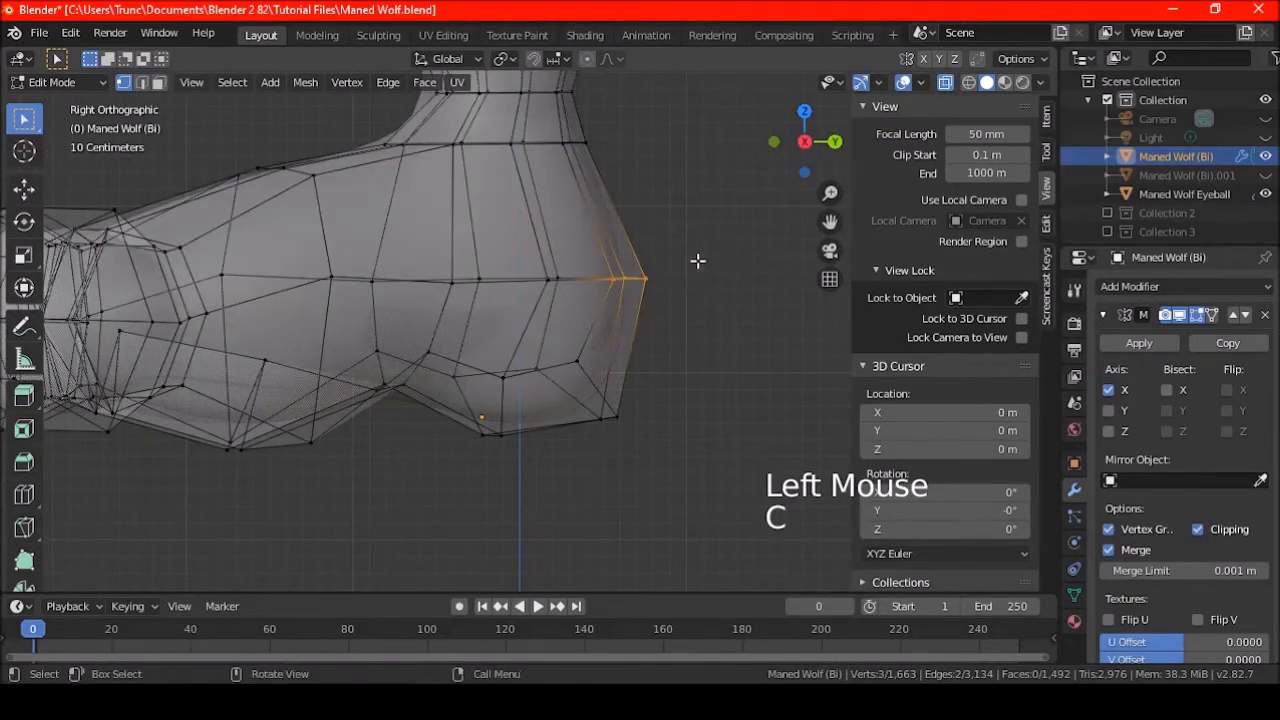
pyautogui.click(945, 84)
pyautogui.moveTo(834, 194); pyautogui.dragTo(443, 202, button='middle')
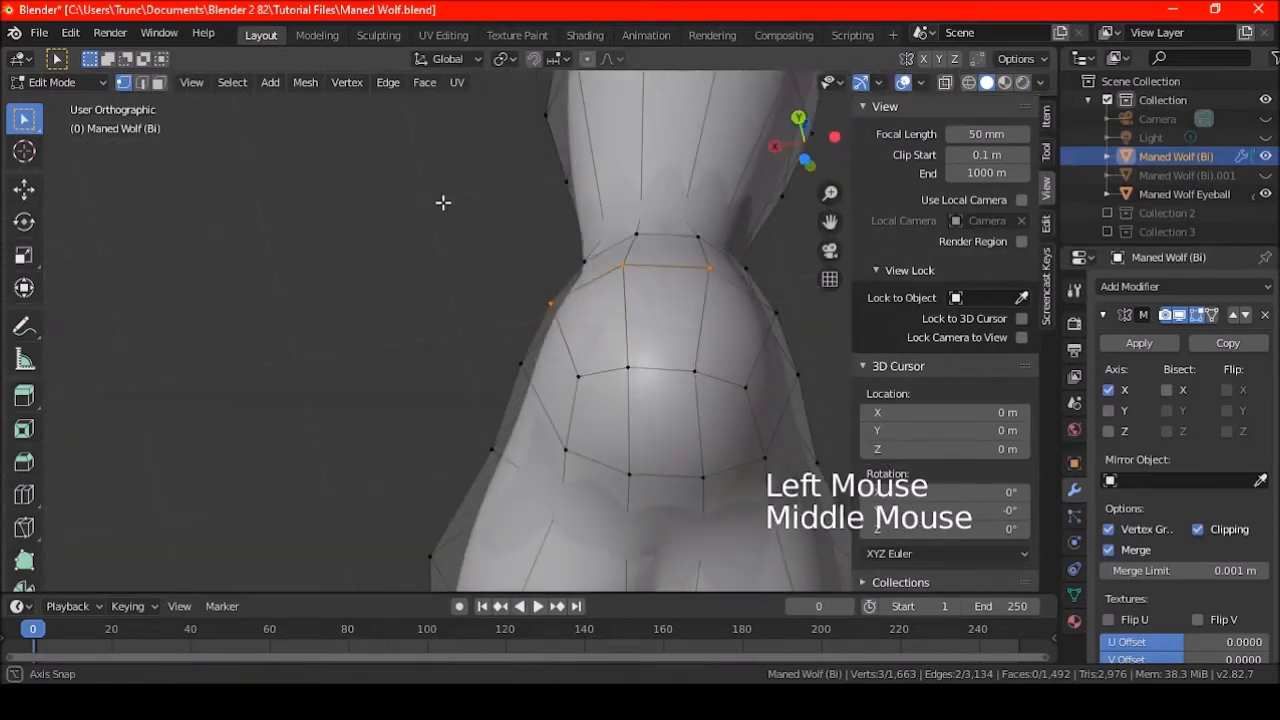
pyautogui.keyDown('shift'); pyautogui.click(786, 312); pyautogui.keyUp('shift')
pyautogui.press('KP_3')
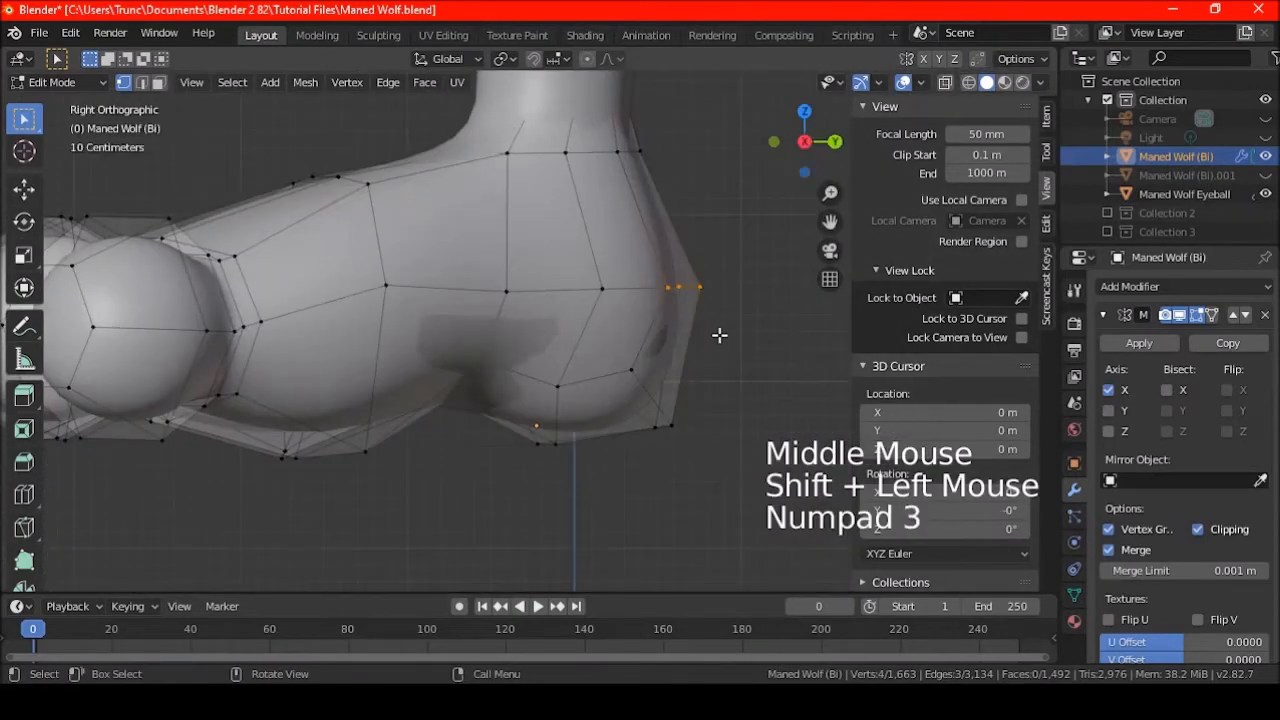
pyautogui.press('g')
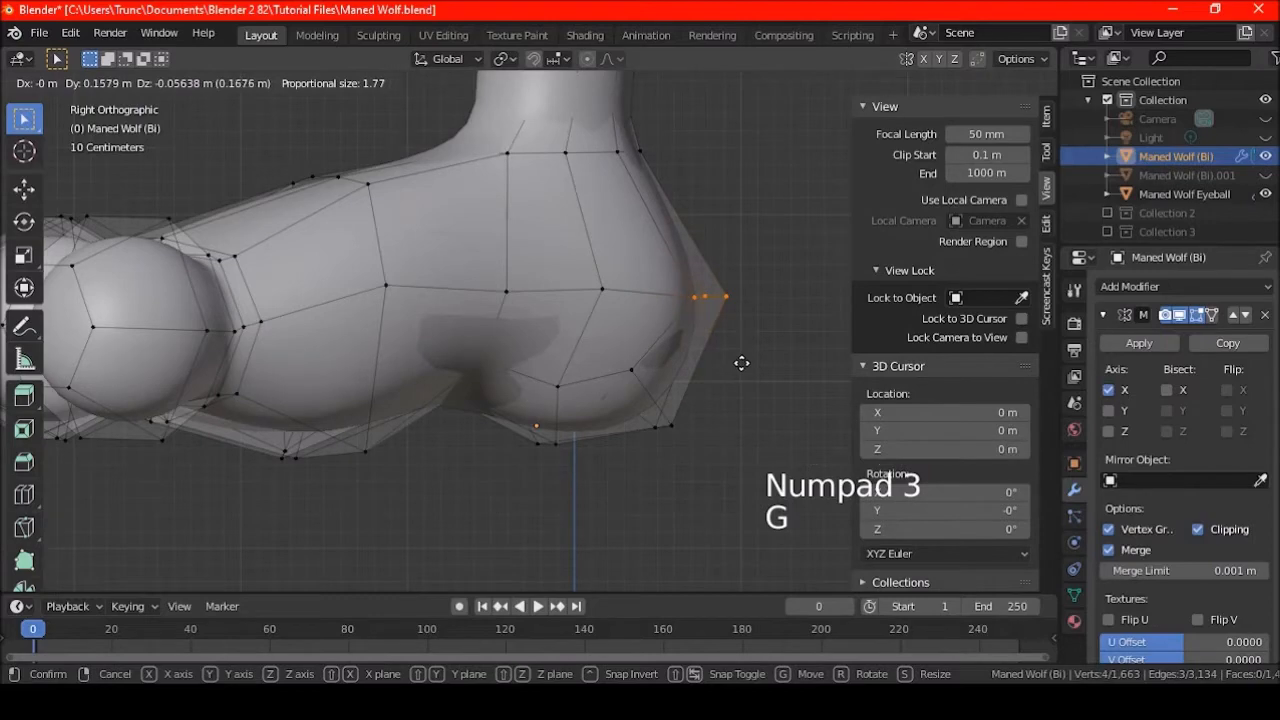
pyautogui.click(740, 363)
pyautogui.press('a')
pyautogui.press('a')
pyautogui.press('a')
pyautogui.scroll(-5, 646, 333)
# - Select the two opposite side vertices of the heel and push them outward with Shrink/Fatten by about 0.08 m
pyautogui.keyDown('shift'); pyautogui.moveTo(536, 345); pyautogui.dragTo(703, 302, button='middle'); pyautogui.keyUp('shift')
pyautogui.keyDown('shift'); pyautogui.moveTo(636, 418); pyautogui.dragTo(628, 388, button='middle'); pyautogui.keyUp('shift')
pyautogui.scroll(4, 574, 409)
pyautogui.click(546, 413)
pyautogui.keyDown('shift'); pyautogui.click(598, 422); pyautogui.keyUp('shift')
pyautogui.click(509, 357)
pyautogui.moveTo(509, 357); pyautogui.dragTo(654, 403, button='middle')
pyautogui.keyDown('shift'); pyautogui.click(652, 341); pyautogui.keyUp('shift')
pyautogui.hotkey('alt', 's')
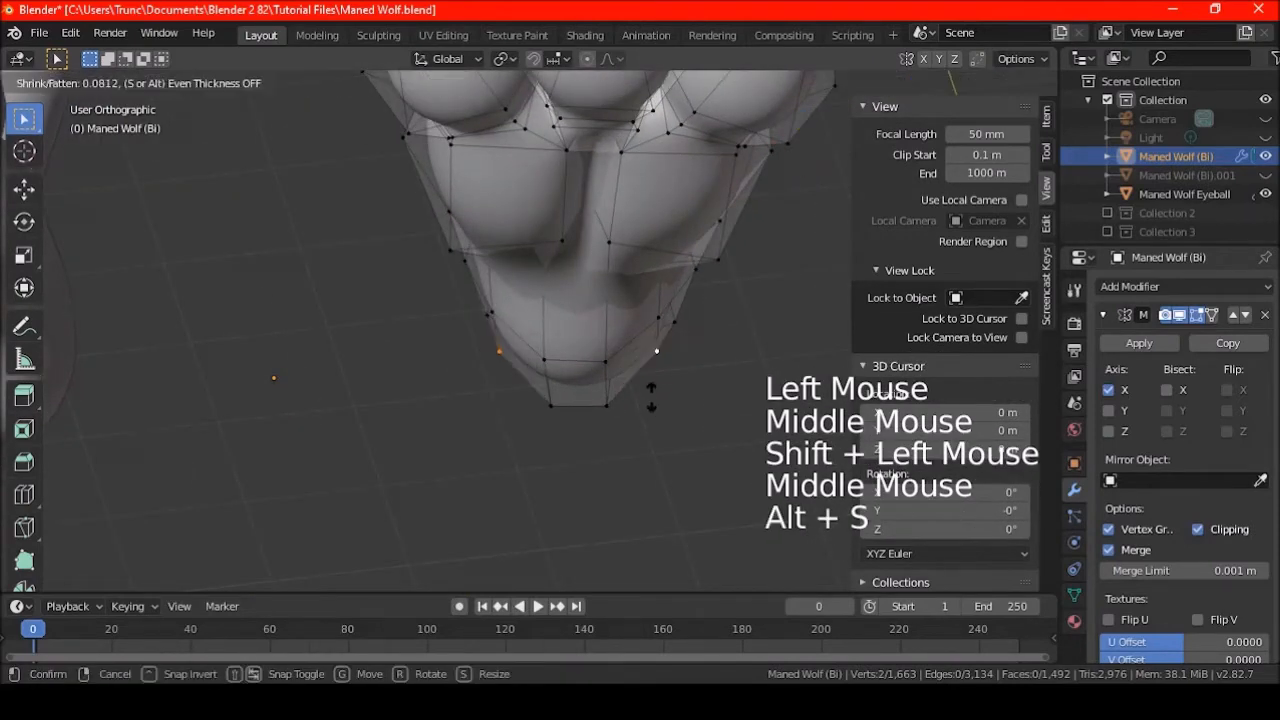
pyautogui.click(650, 393)
# - Compare the heel with and without the last Shrink/Fatten change from below, ending with the change reapplied
pyautogui.scroll(-3, 534, 369)
pyautogui.keyDown('shift'); pyautogui.moveTo(534, 369); pyautogui.dragTo(560, 360, button='middle'); pyautogui.keyUp('shift')
pyautogui.moveTo(560, 360); pyautogui.dragTo(582, 323, button='middle')
pyautogui.hotkey('ctrl', 'z')
pyautogui.hotkey('ctrl', 'shift', 'z')
pyautogui.hotkey('ctrl', 'z')
pyautogui.hotkey('ctrl', 'shift', 'z')
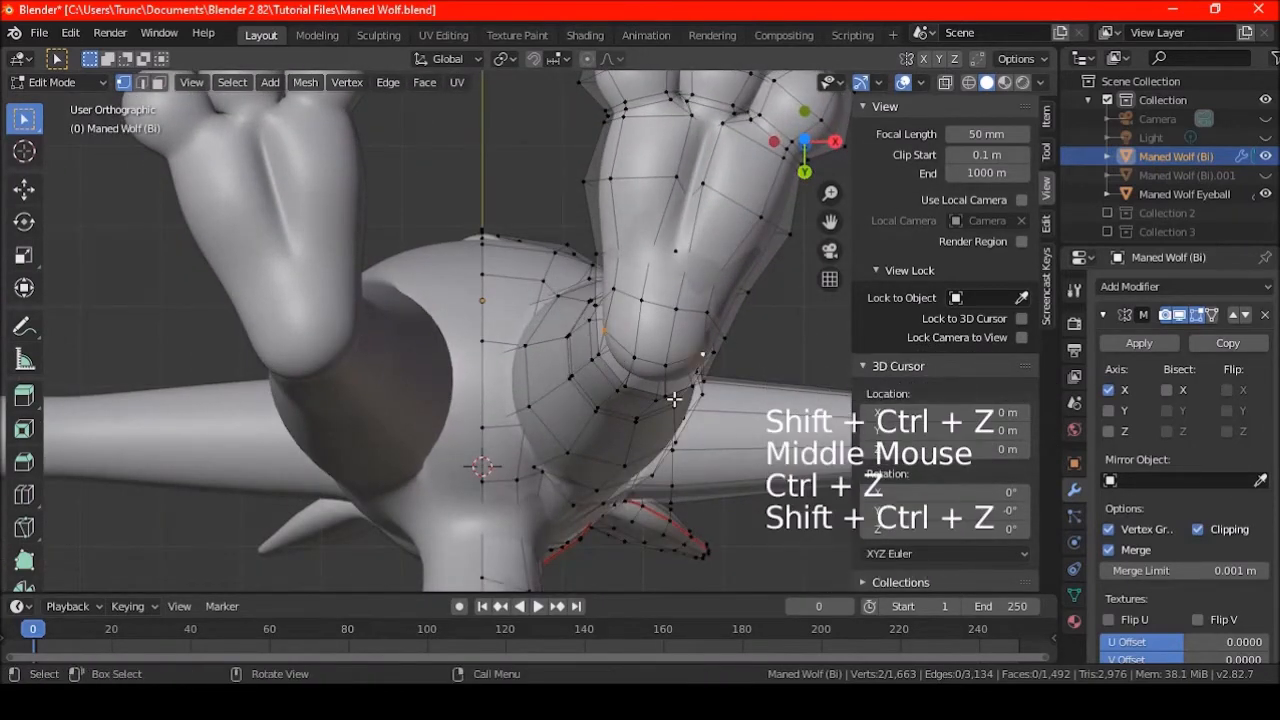
# - Slide the two heel side vertices along their edges with a factor of 0.293, and compare the foot with and without it
pyautogui.press('g')
pyautogui.press('g')
pyautogui.click(675, 378)
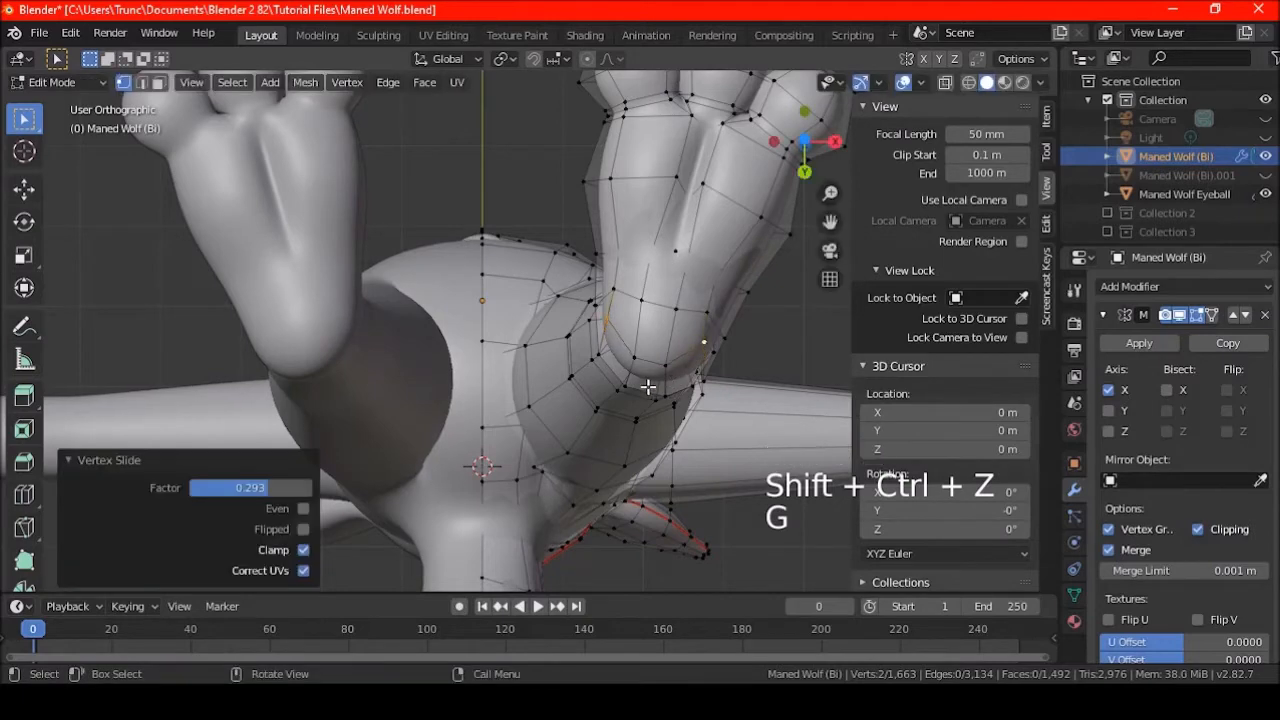
pyautogui.hotkey('ctrl', 'z')
pyautogui.hotkey('ctrl', 'shift', 'z')
pyautogui.moveTo(651, 386); pyautogui.dragTo(577, 387, button='middle')
pyautogui.keyDown('shift'); pyautogui.moveTo(636, 329); pyautogui.dragTo(558, 341, button='middle'); pyautogui.keyUp('shift')
# - Deselect everything and switch to face selection for the toe bases at the front of the groove
pyautogui.press('a')
pyautogui.press('a')
pyautogui.press('a')
pyautogui.scroll(5, 522, 345)
pyautogui.scroll(2, 558, 341)
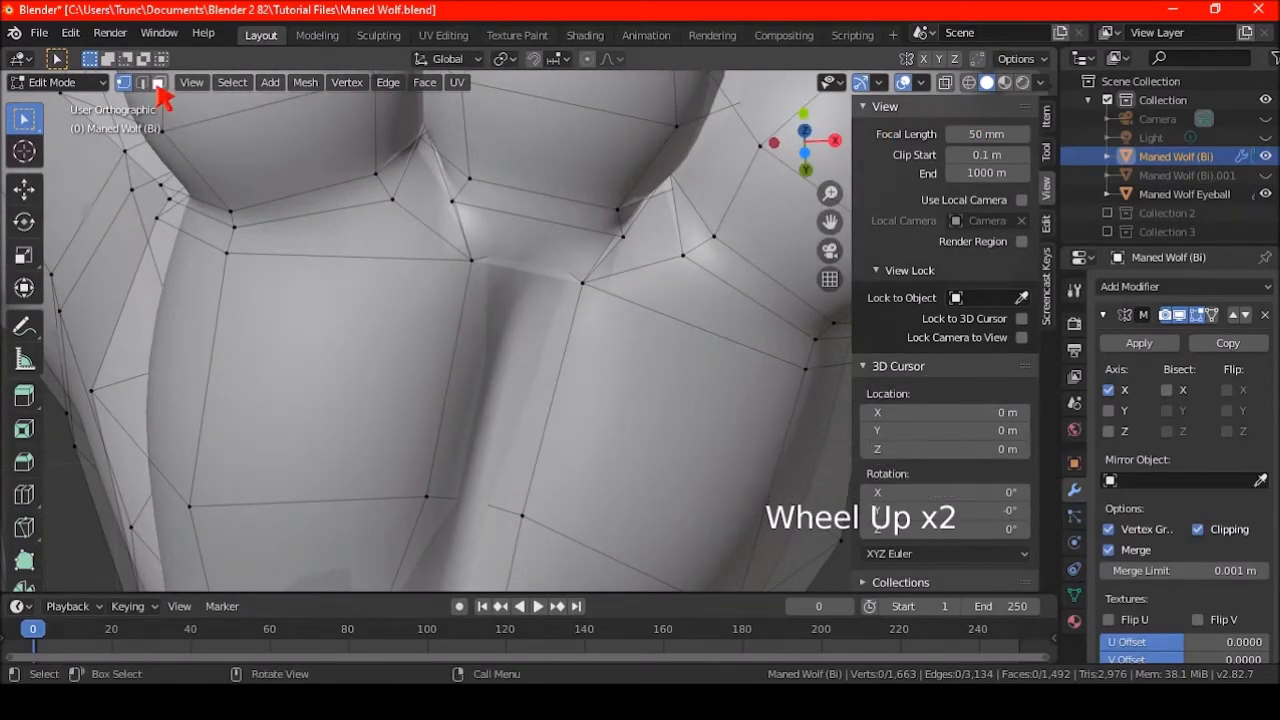
pyautogui.scroll(-4, 459, 269)
pyautogui.scroll(-1, 486, 428)
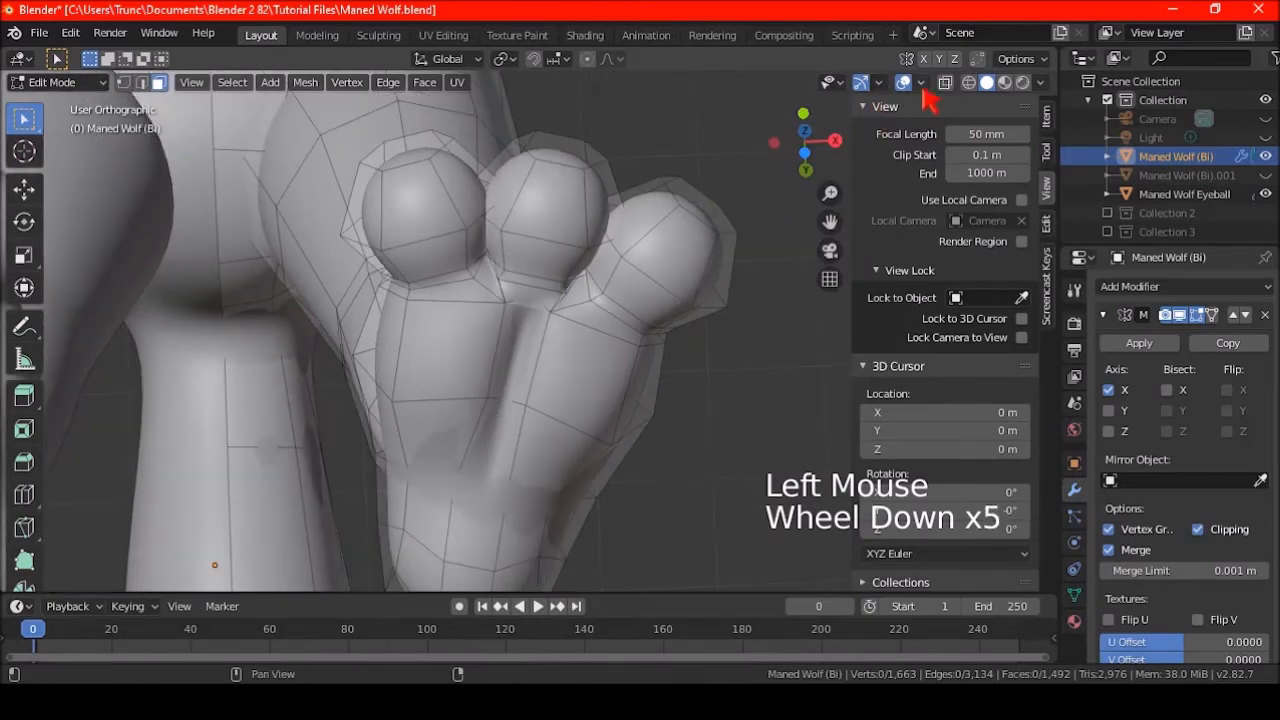
# - Show the foot's cage without the subdivision preview and switch to vertex selection at the heel end of the sole groove
pyautogui.click(945, 82)
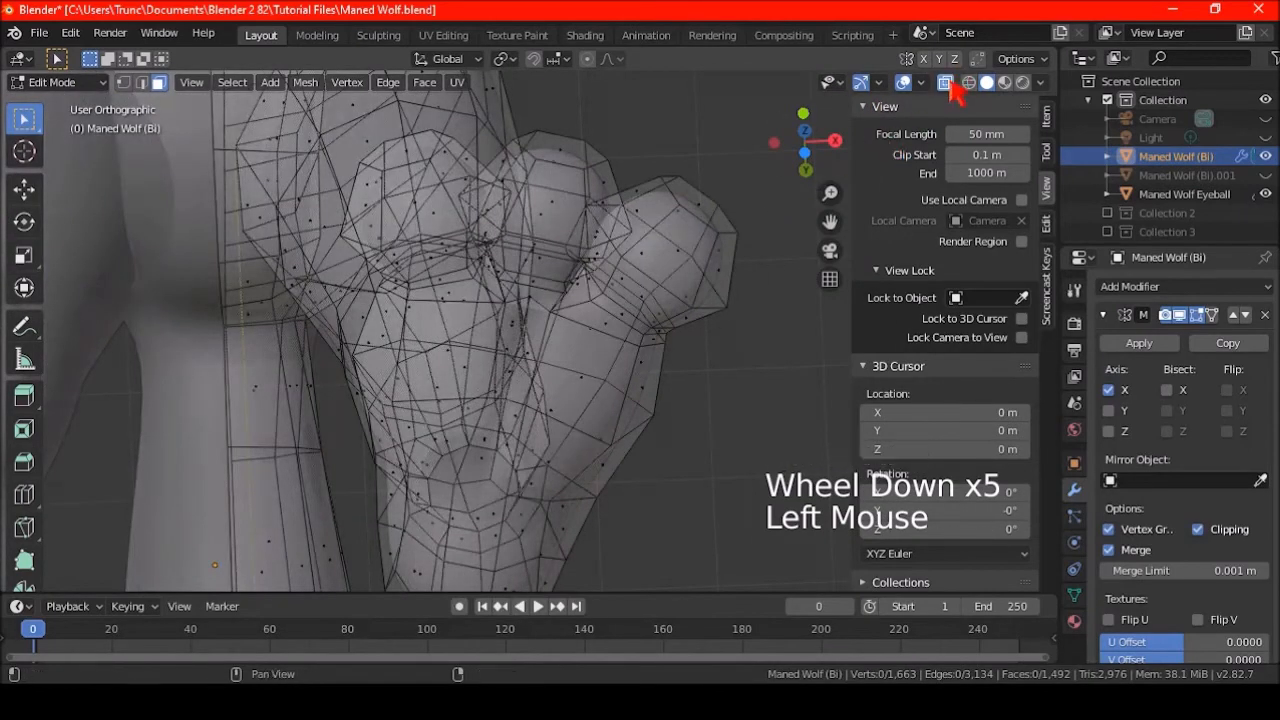
pyautogui.click(952, 84)
pyautogui.scroll(-6, 1180, 450)
pyautogui.click(1180, 497)
pyautogui.keyDown('shift'); pyautogui.moveTo(695, 384); pyautogui.dragTo(757, 246, button='middle'); pyautogui.keyUp('shift')
pyautogui.click(553, 370)
pyautogui.moveTo(558, 381); pyautogui.dragTo(610, 330, button='middle')
pyautogui.moveTo(547, 157); pyautogui.dragTo(561, 247, button='middle')
pyautogui.click(123, 82)
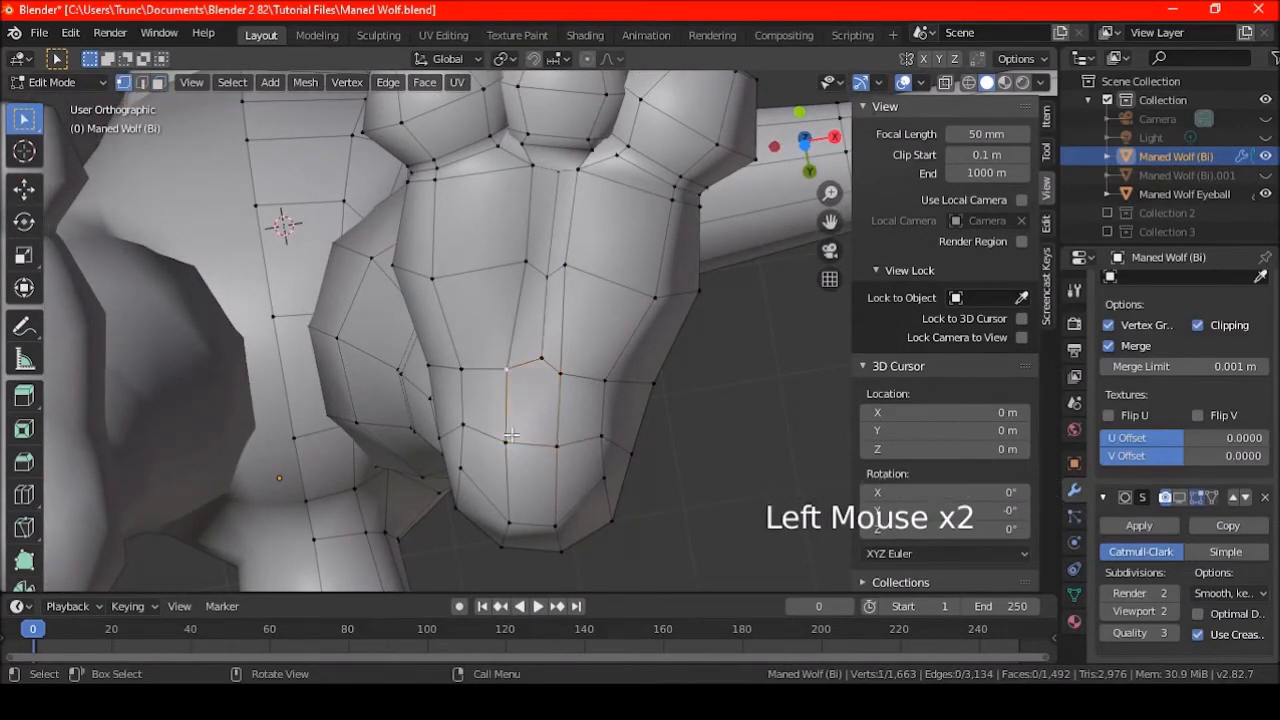
# - Connect the vertex at the groove's heel end to the two sole vertices behind it, with the subdivision preview restored
pyautogui.keyDown('shift'); pyautogui.click(559, 435); pyautogui.keyUp('shift')
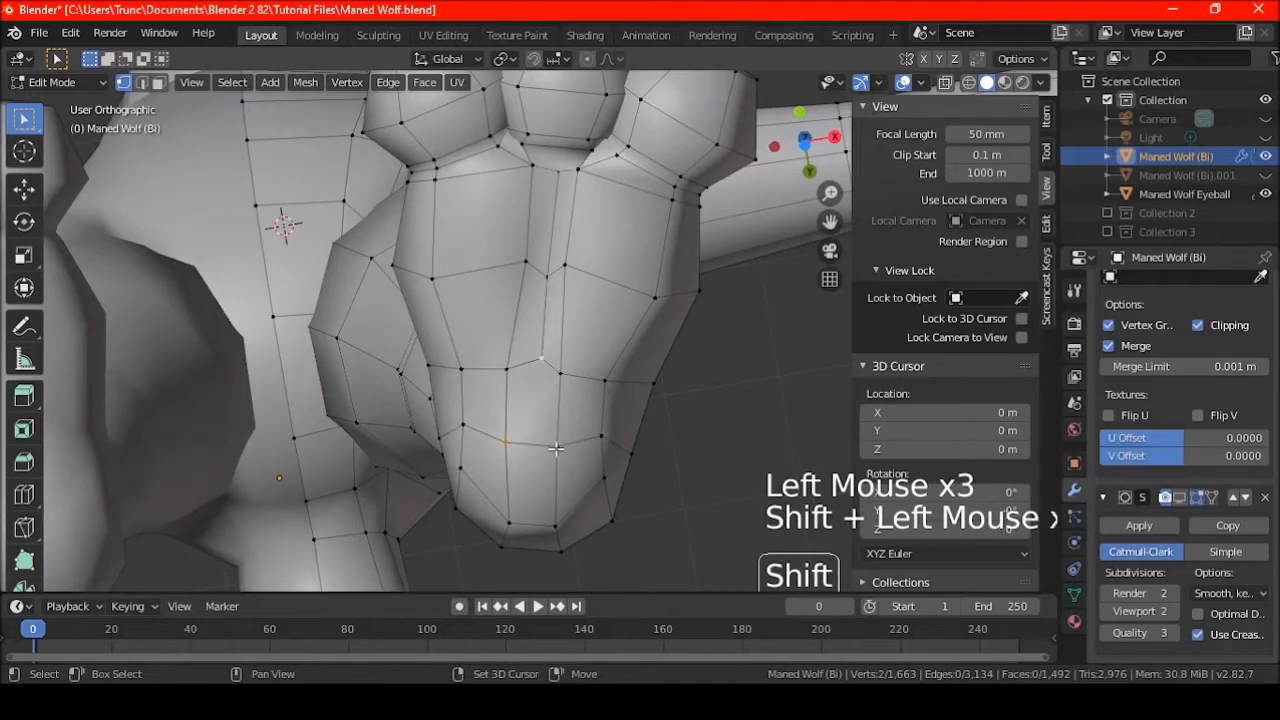
pyautogui.keyDown('shift'); pyautogui.click(556, 447); pyautogui.keyUp('shift')
pyautogui.click(1182, 497)
pyautogui.scroll(-3, 606, 386)
pyautogui.keyDown('shift'); pyautogui.moveTo(606, 386); pyautogui.dragTo(623, 351, button='middle'); pyautogui.keyUp('shift')
pyautogui.scroll(2, 583, 399)
pyautogui.press('j')
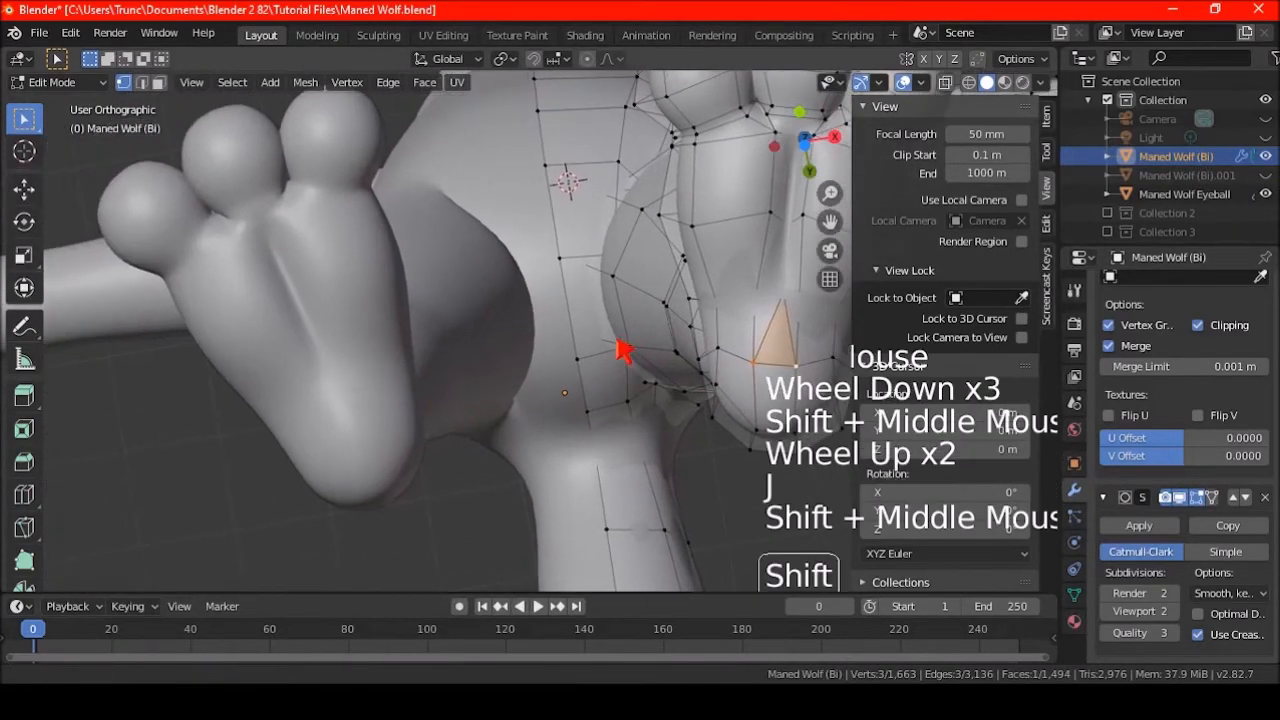
# - Compare the sole with and without the two new edges, ending with them reapplied and everything deselected
pyautogui.scroll(3, 371, 400)
pyautogui.hotkey('ctrl', 'z')
pyautogui.hotkey('ctrl', 'shift', 'z')
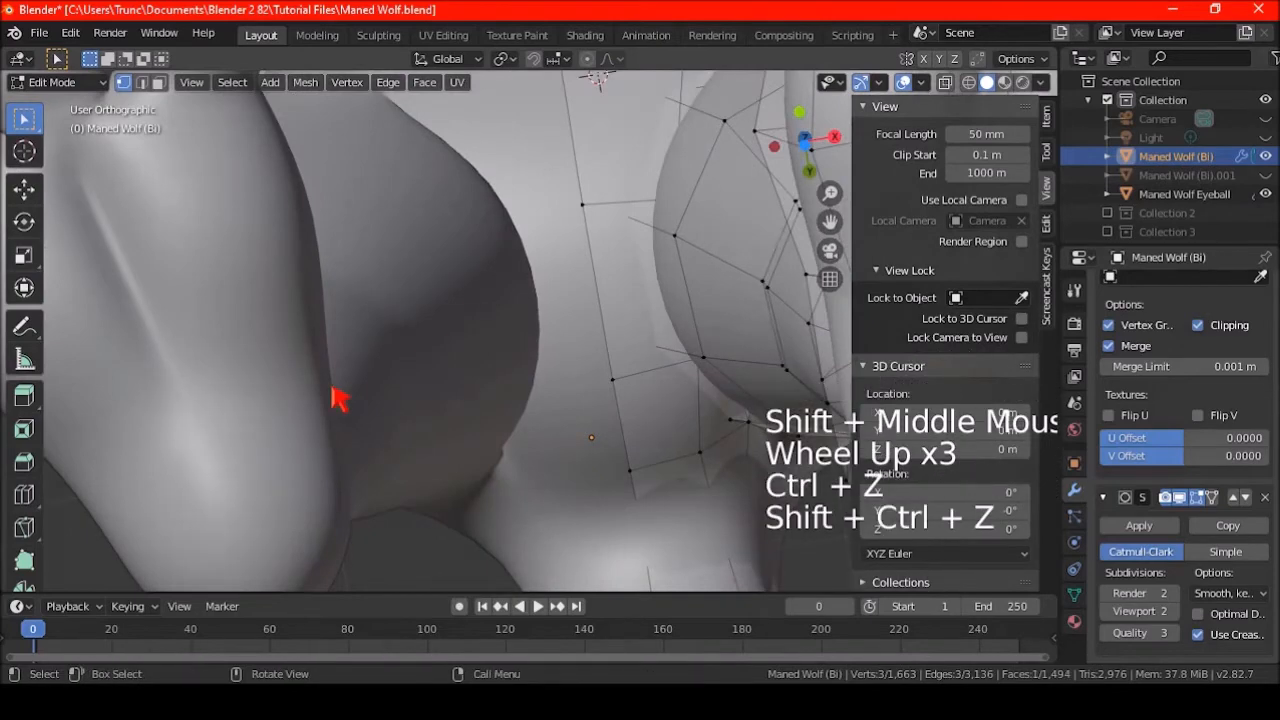
pyautogui.scroll(-3, 340, 398)
pyautogui.moveTo(349, 403); pyautogui.dragTo(591, 414, button='middle')
pyautogui.hotkey('ctrl', 'shift', 'z')
pyautogui.press('a')
pyautogui.press('a')
pyautogui.press('a')
# - Select the vertex at the groove's toe end and the two vertices at the middle toe's base, checking them with and without subdivision
pyautogui.keyDown('shift'); pyautogui.moveTo(631, 286); pyautogui.dragTo(574, 291, button='middle'); pyautogui.keyUp('shift')
pyautogui.scroll(3, 593, 316)
pyautogui.scroll(3, 574, 291)
pyautogui.click(535, 262)
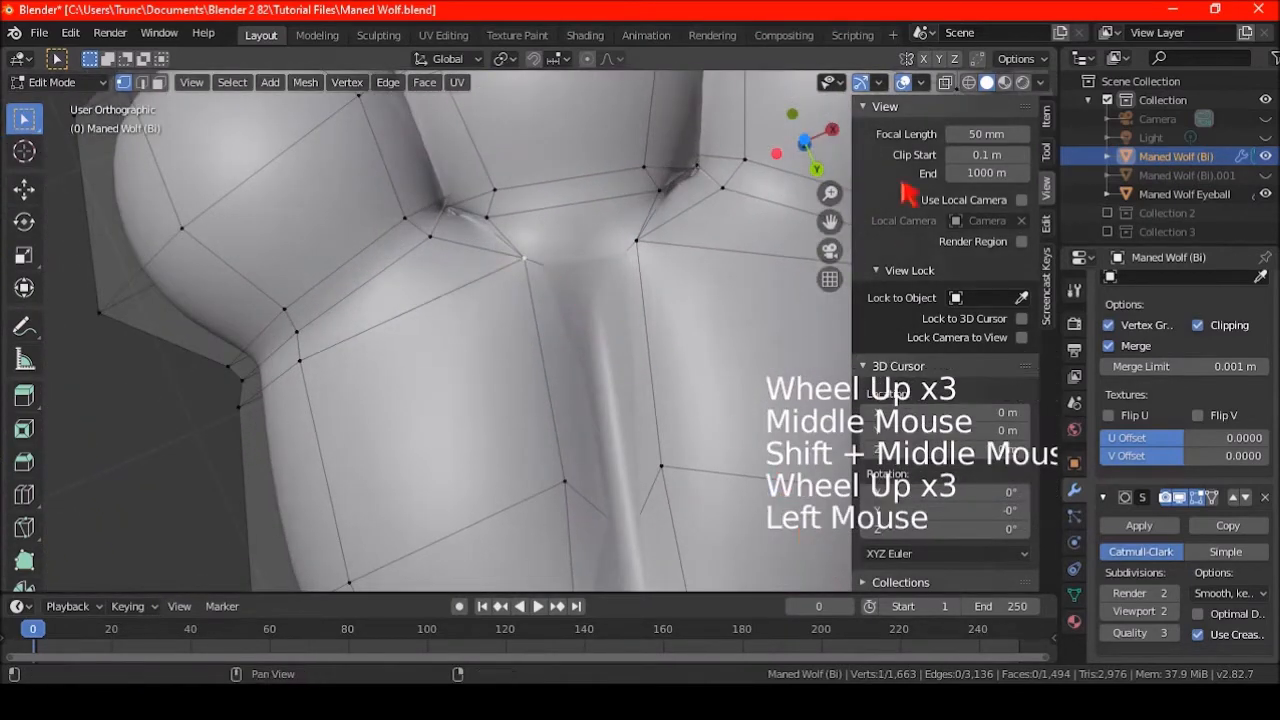
pyautogui.click(1195, 498)
pyautogui.moveTo(624, 306); pyautogui.dragTo(560, 240, button='middle')
pyautogui.click(497, 217)
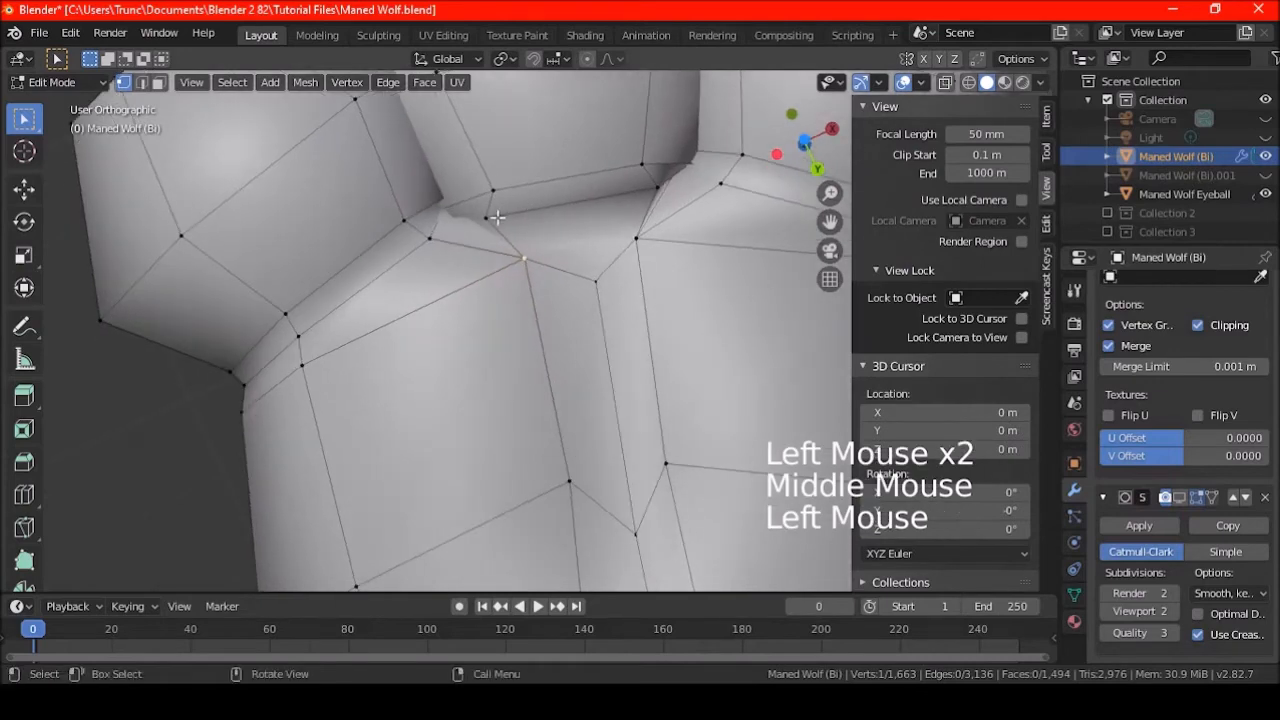
pyautogui.keyDown('shift'); pyautogui.click(657, 187); pyautogui.keyUp('shift')
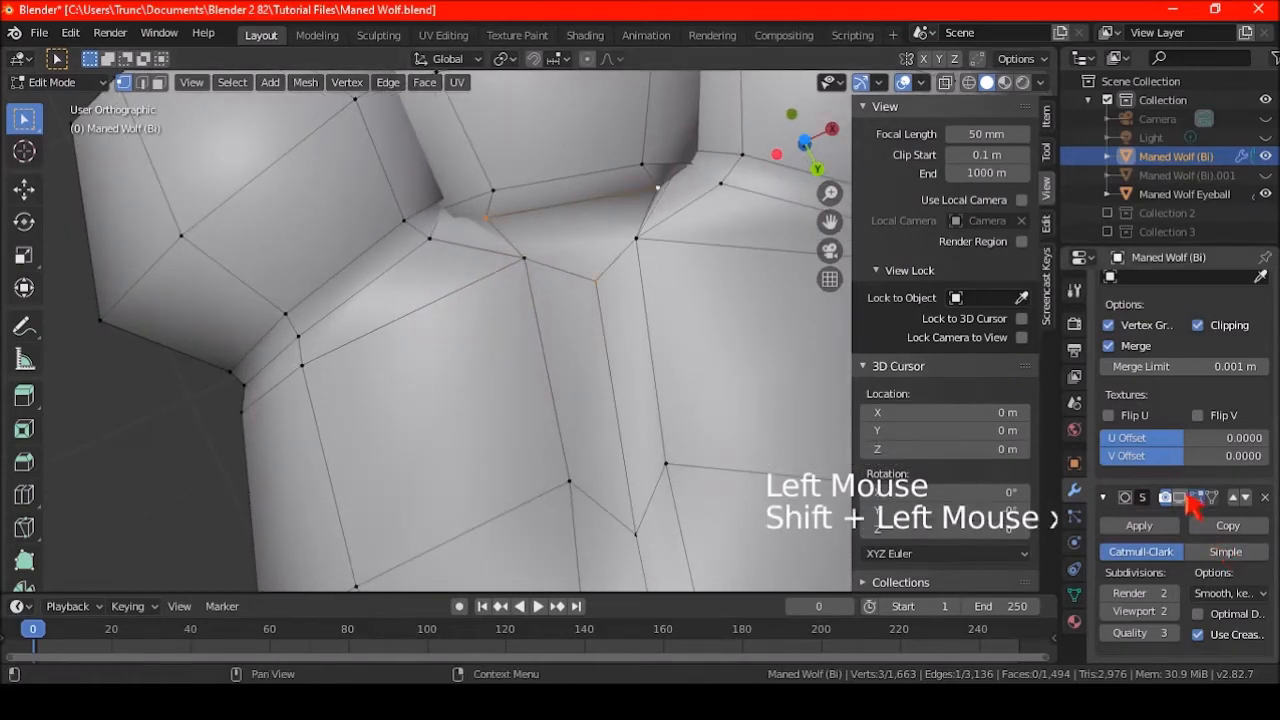
pyautogui.click(1190, 498)
pyautogui.scroll(-5, 556, 397)
pyautogui.scroll(5, 563, 371)
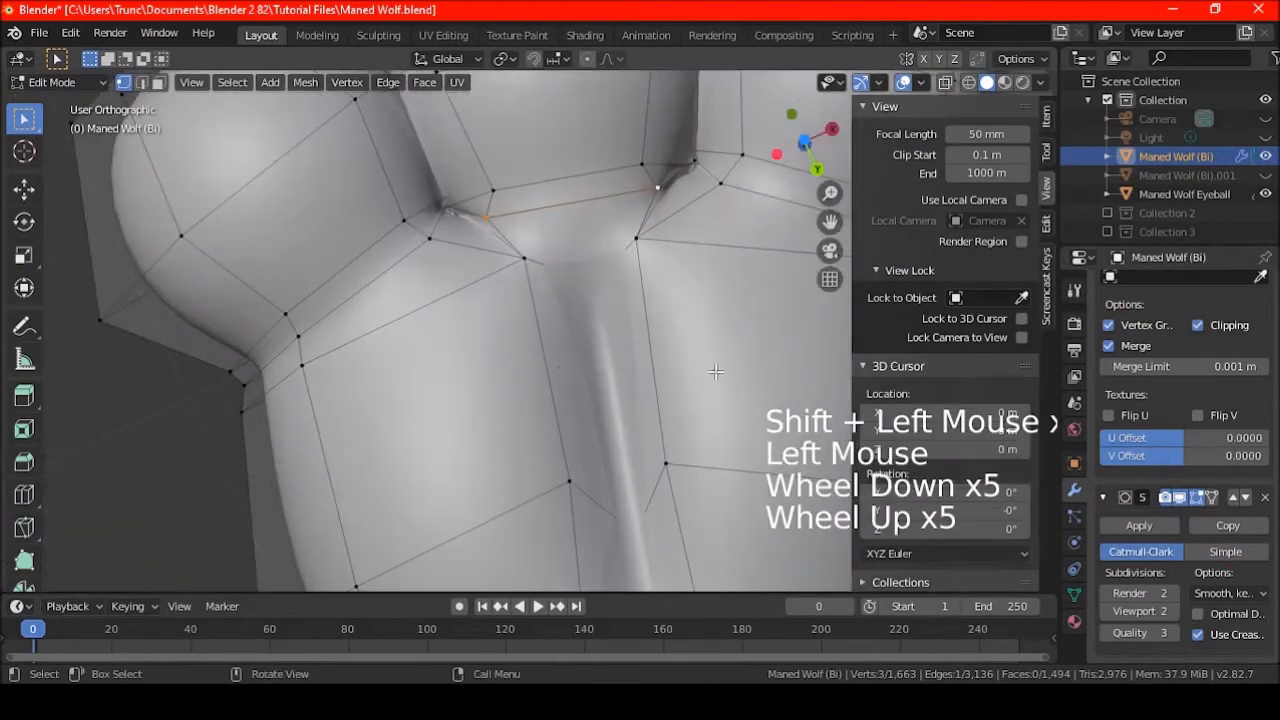
pyautogui.click(1183, 498)
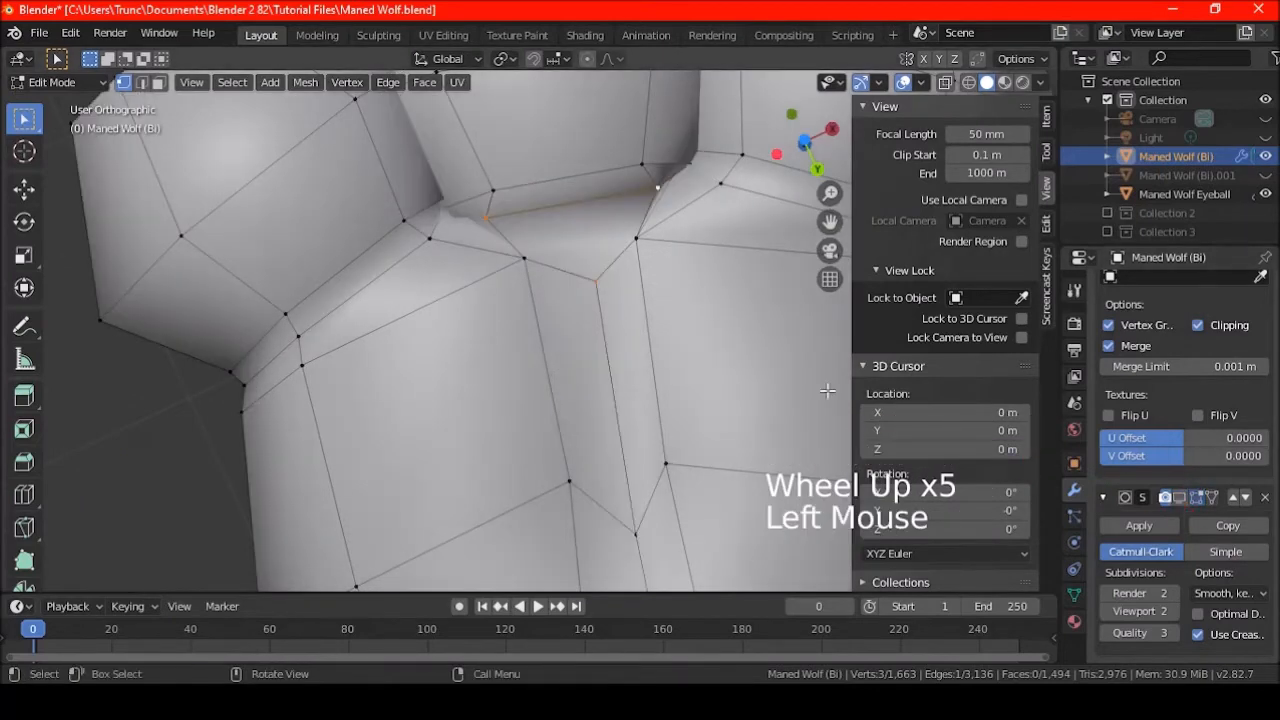
# - Try to connect the groove's front vertex with both middle toe base vertices at once, then clear the selection
pyautogui.moveTo(691, 306); pyautogui.dragTo(700, 343, button='middle')
pyautogui.hotkey('ctrl', 'z')
pyautogui.hotkey('ctrl', 'z')
pyautogui.hotkey('ctrl', 'z')
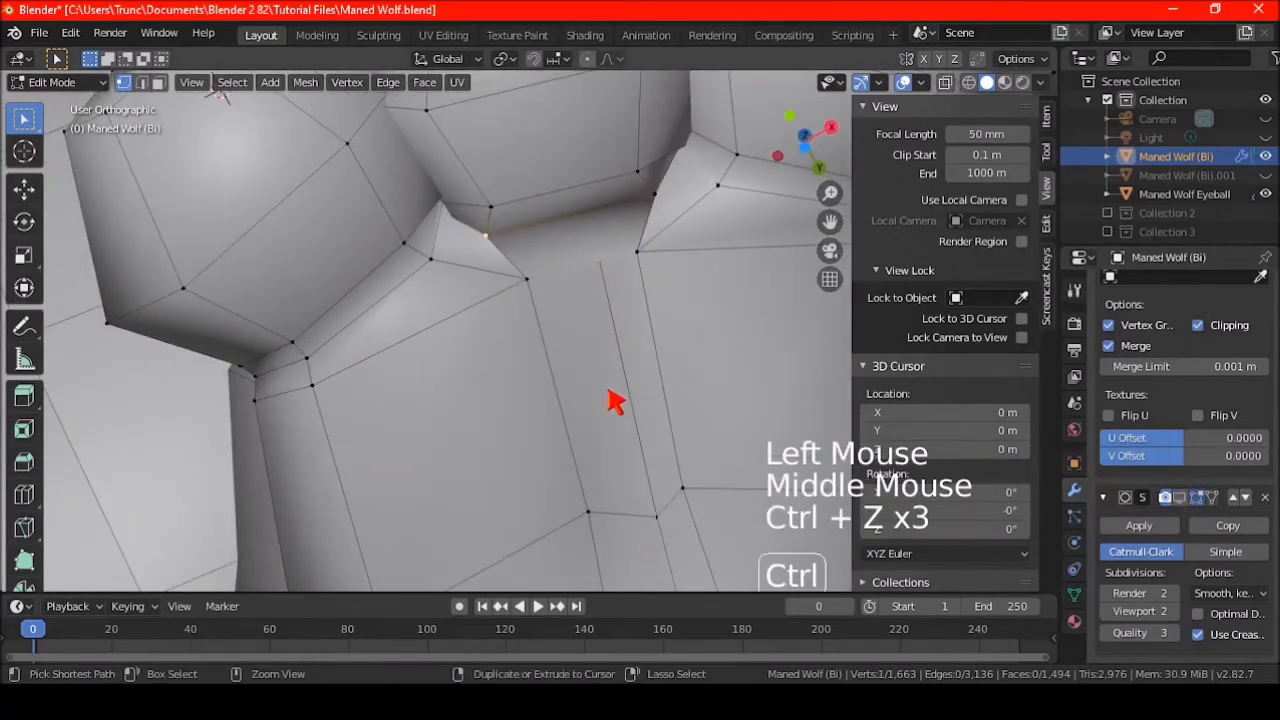
pyautogui.moveTo(609, 400); pyautogui.dragTo(638, 308, button='middle')
pyautogui.hotkey('ctrl', 'shift', 'z')
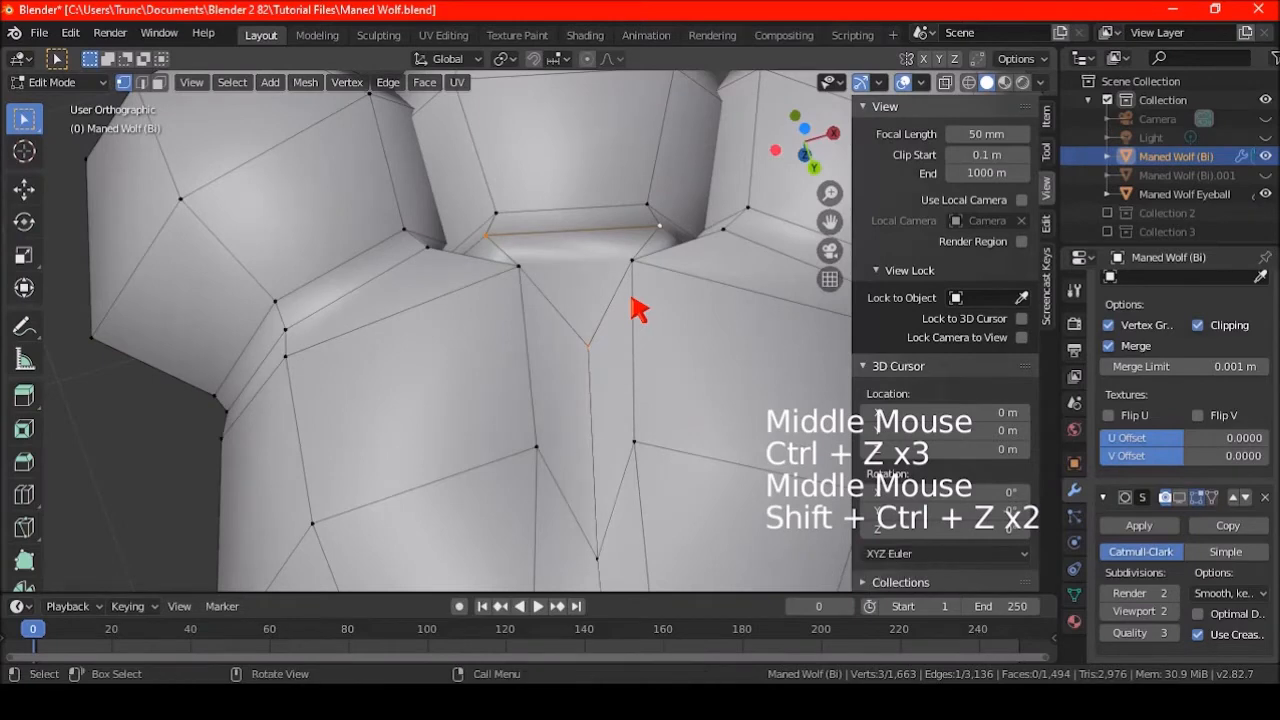
pyautogui.press('j')
pyautogui.hotkey('ctrl', 'z')
pyautogui.hotkey('ctrl', 'z')
pyautogui.hotkey('ctrl', 'z')
pyautogui.moveTo(632, 308); pyautogui.dragTo(595, 328, button='middle')
pyautogui.hotkey('ctrl', 'z')
pyautogui.press('a')
pyautogui.press('a')
pyautogui.press('a')
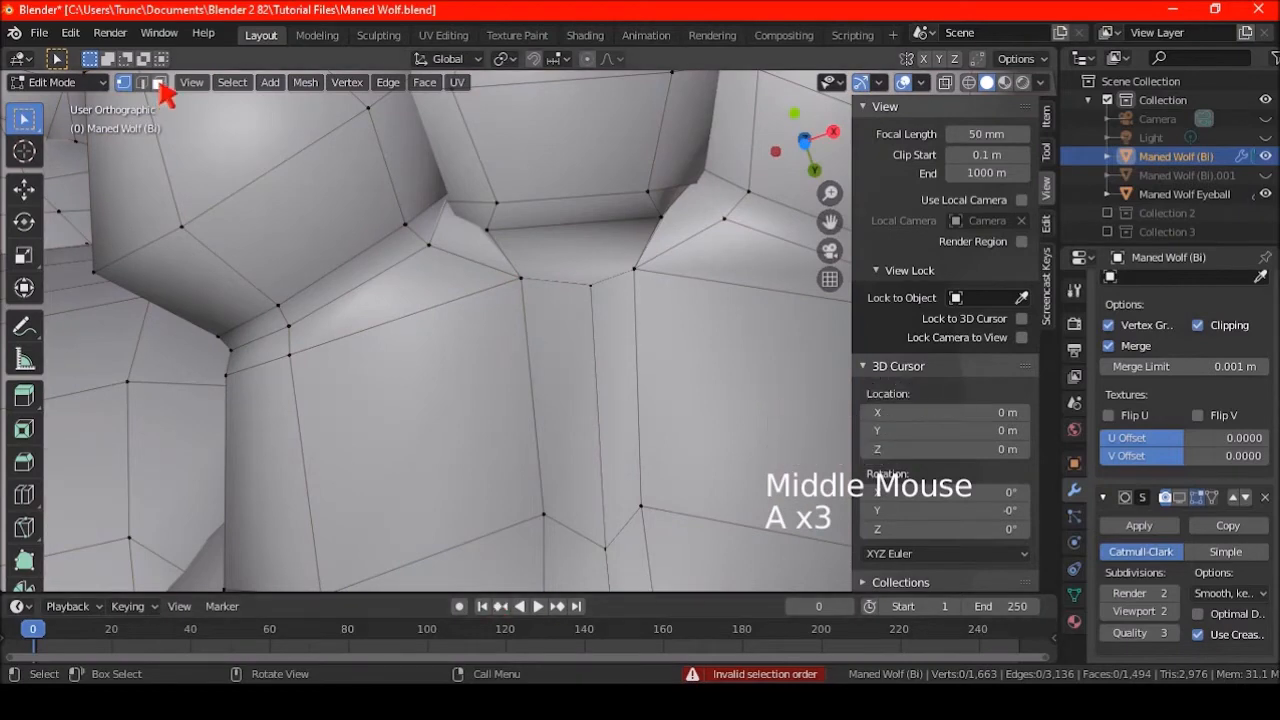
# - Connect the groove's front vertex to one corner at the middle toe's base, splitting the five-sided face between them
pyautogui.click(158, 83)
pyautogui.click(570, 250)
pyautogui.moveTo(538, 322); pyautogui.dragTo(541, 262, button='middle')
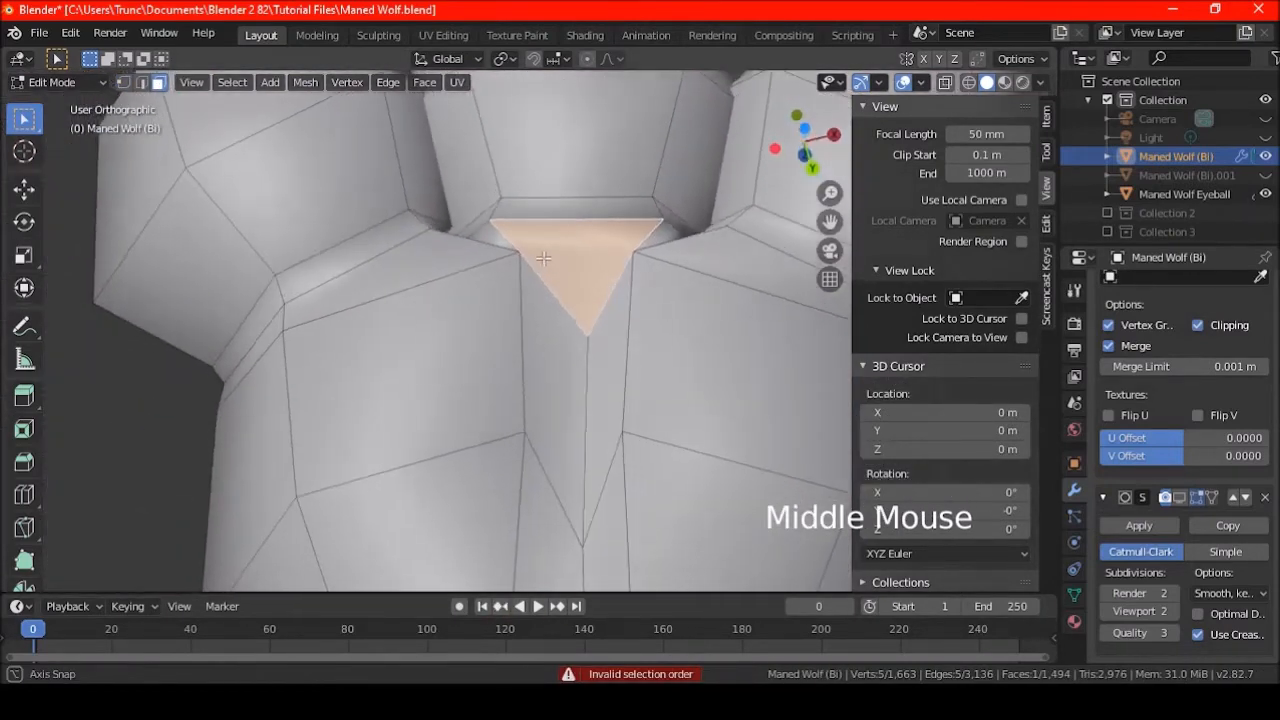
pyautogui.click(123, 82)
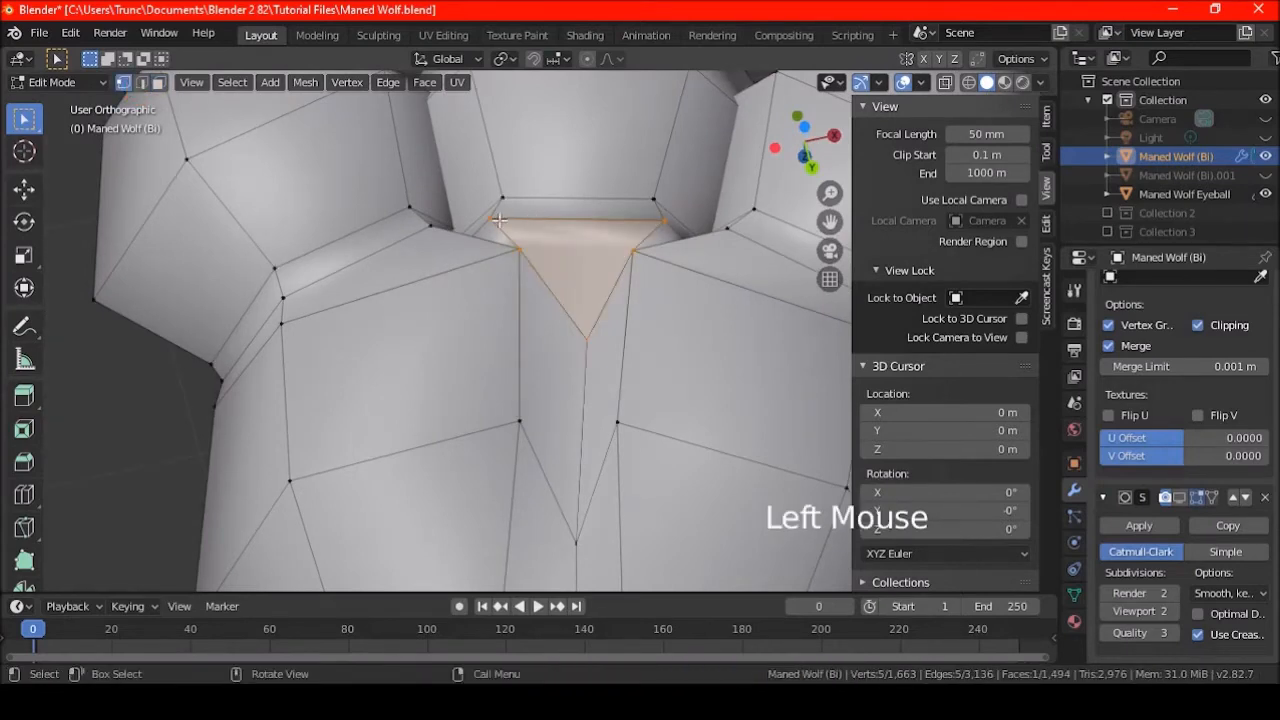
pyautogui.keyDown('shift'); pyautogui.click(549, 273); pyautogui.keyUp('shift')
pyautogui.scroll(-6, 573, 308)
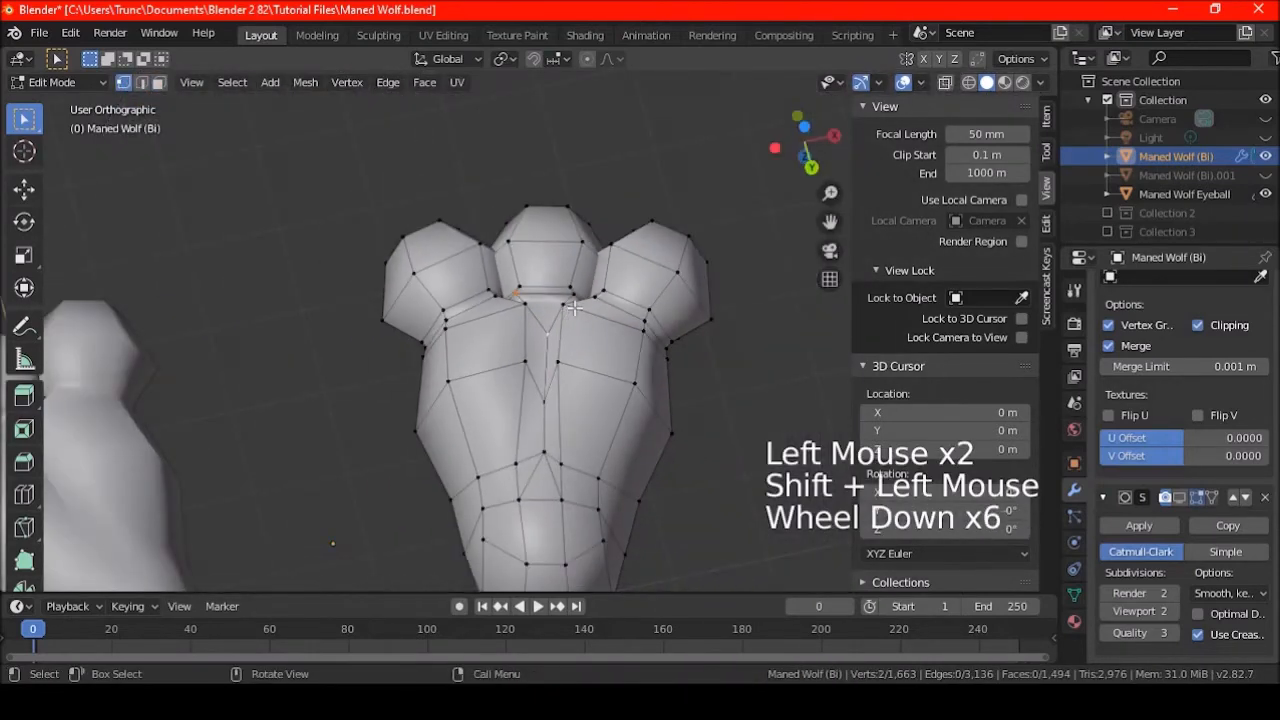
pyautogui.scroll(7, 573, 308)
pyautogui.keyDown('shift'); pyautogui.click(692, 212); pyautogui.keyUp('shift')
pyautogui.press('j')
pyautogui.hotkey('ctrl', 'z')
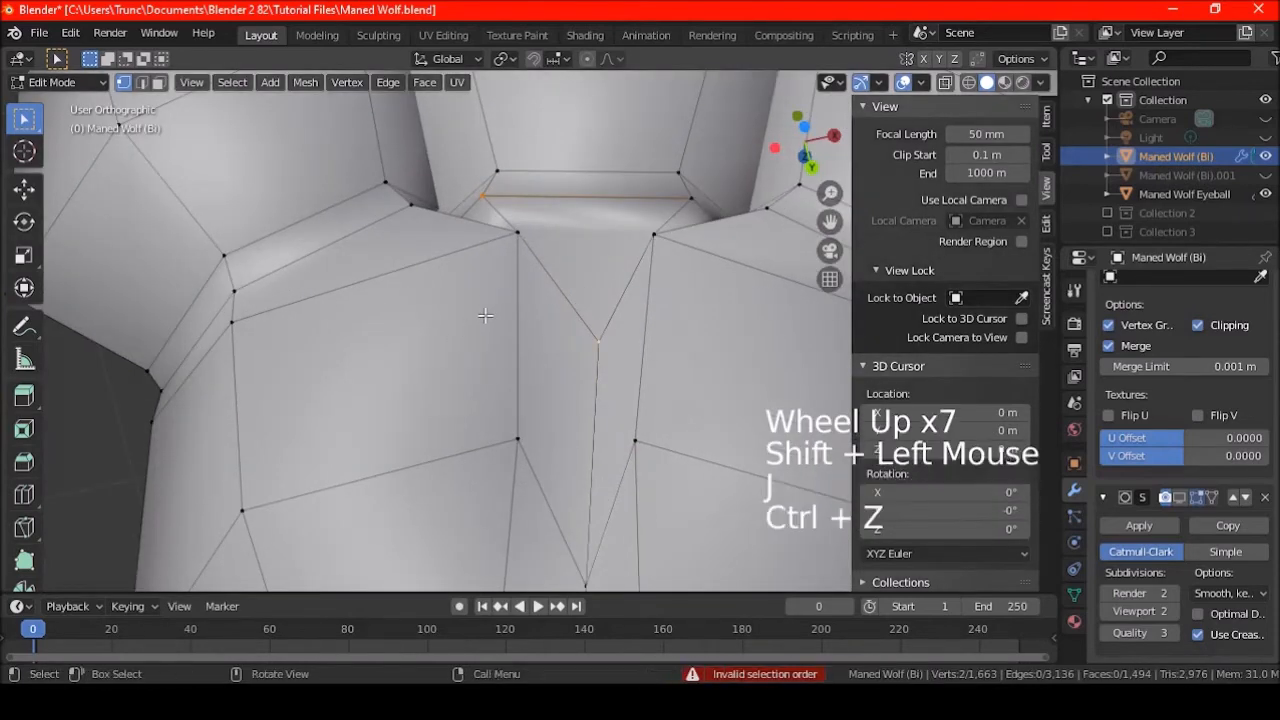
pyautogui.press('j')
# - Connect the other corner at the middle toe's base to the groove's front vertex and deselect everything
pyautogui.click(690, 197)
pyautogui.keyDown('shift'); pyautogui.click(598, 340); pyautogui.keyUp('shift')
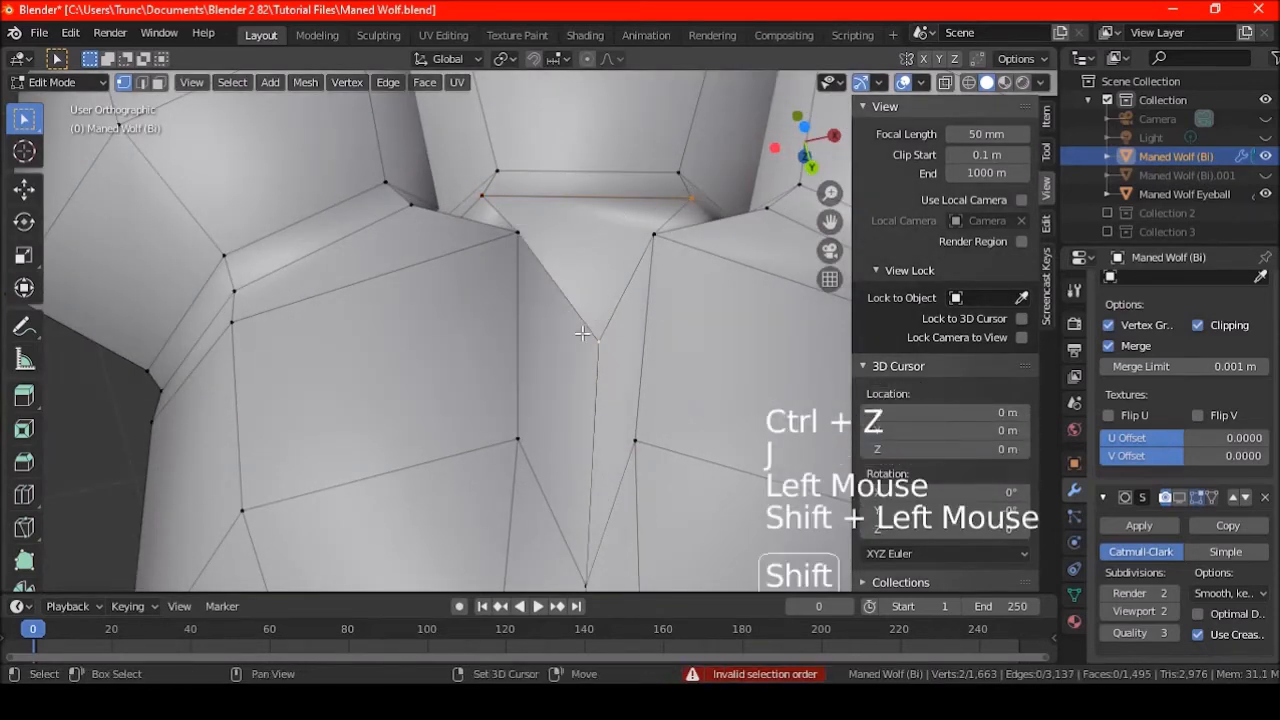
pyautogui.press('j')
pyautogui.moveTo(598, 340); pyautogui.dragTo(620, 360, button='middle')
pyautogui.press('a')
pyautogui.press('a')
pyautogui.press('a')
# - Compare the smoothed foot with and without the two edges at the groove's toe end, and undo them
pyautogui.scroll(-9, 610, 355)
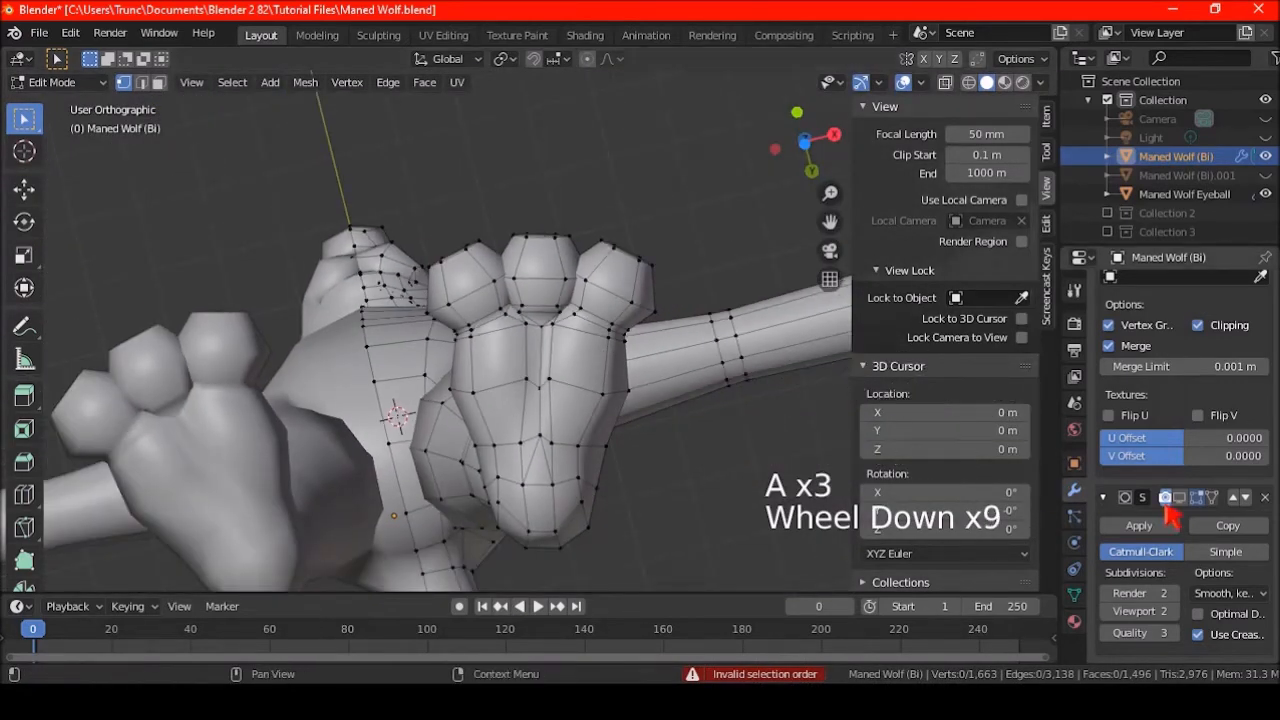
pyautogui.click(1179, 497)
pyautogui.keyDown('shift'); pyautogui.moveTo(447, 397); pyautogui.dragTo(497, 360, button='middle'); pyautogui.keyUp('shift')
pyautogui.hotkey('ctrl', 'z')
pyautogui.hotkey('ctrl', 'z')
pyautogui.hotkey('ctrl', 'z')
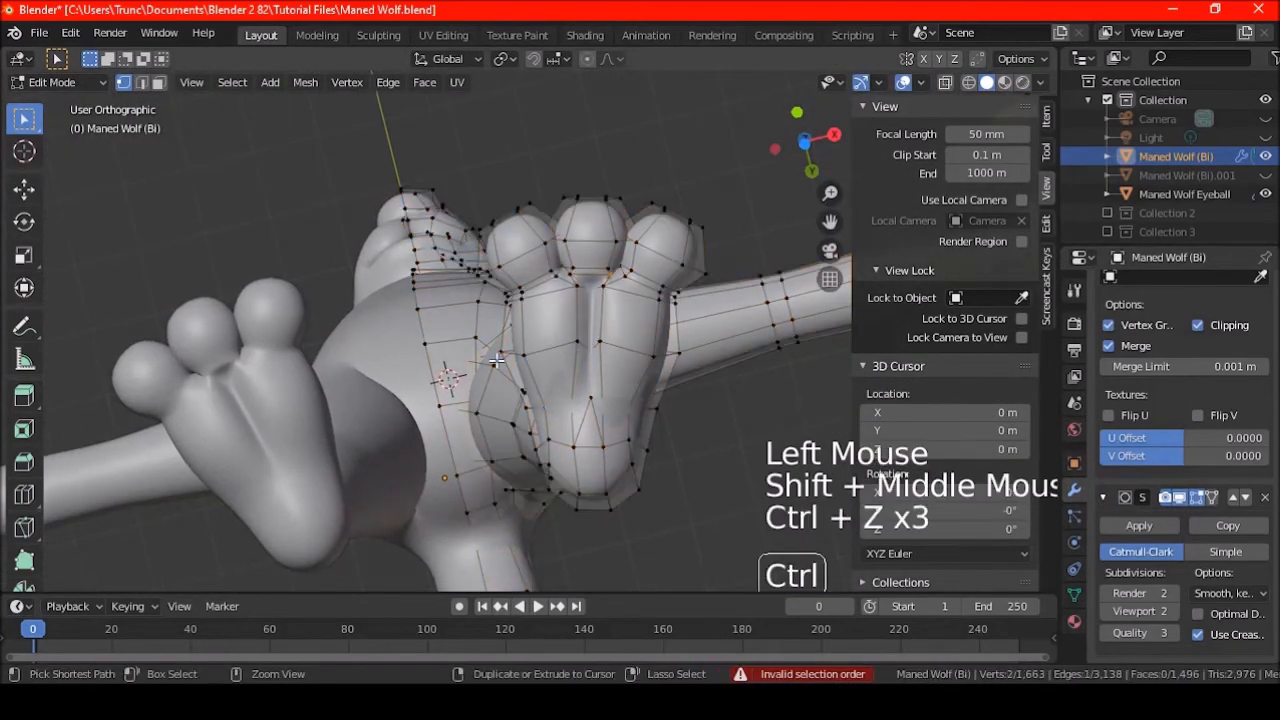
pyautogui.hotkey('ctrl', 'z')
pyautogui.hotkey('ctrl', 'z')
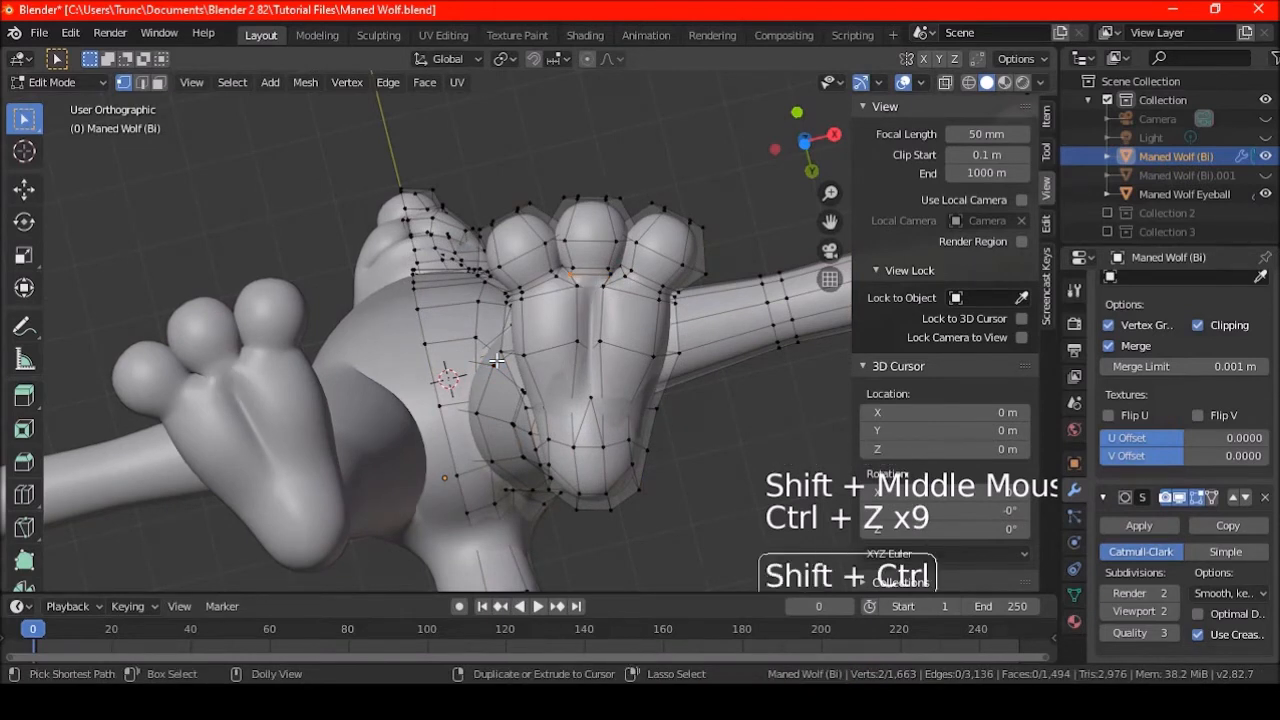
pyautogui.hotkey('ctrl', 'shift', 'z')
pyautogui.hotkey('ctrl', 'shift', 'z')
pyautogui.hotkey('ctrl', 'shift', 'z')
pyautogui.hotkey('ctrl', 'shift', 'z')
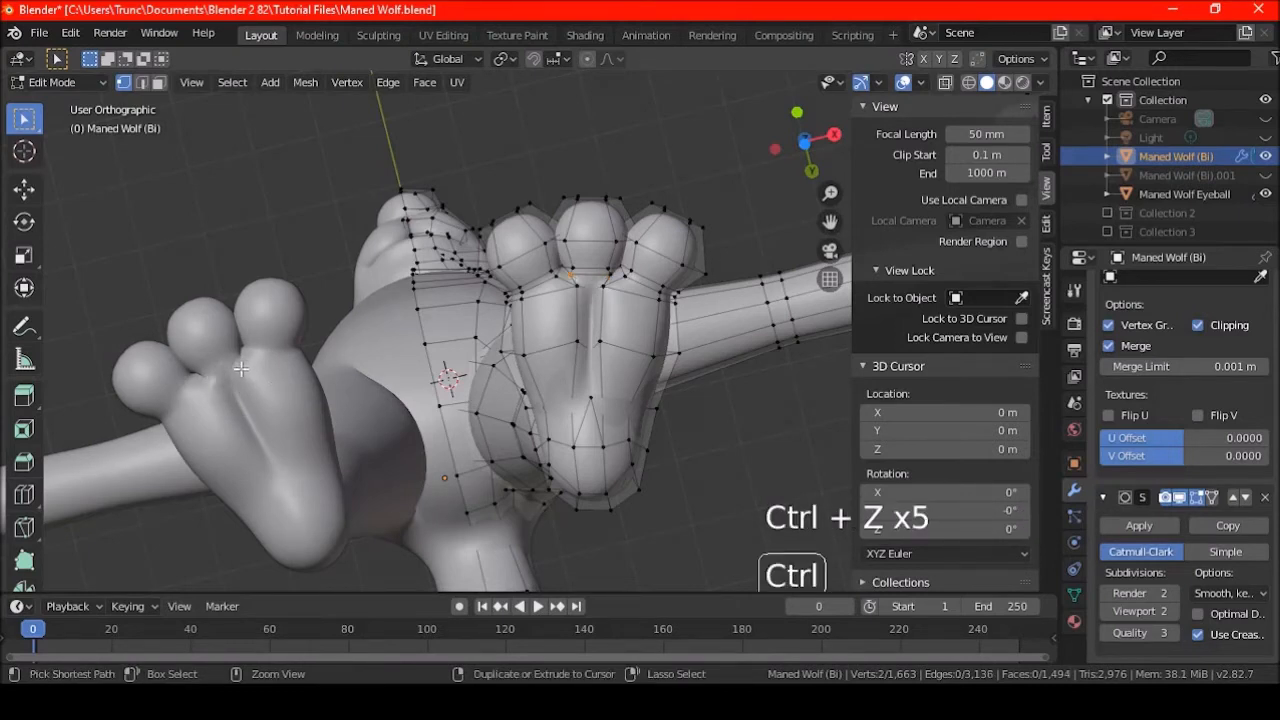
pyautogui.hotkey('ctrl', 'z')
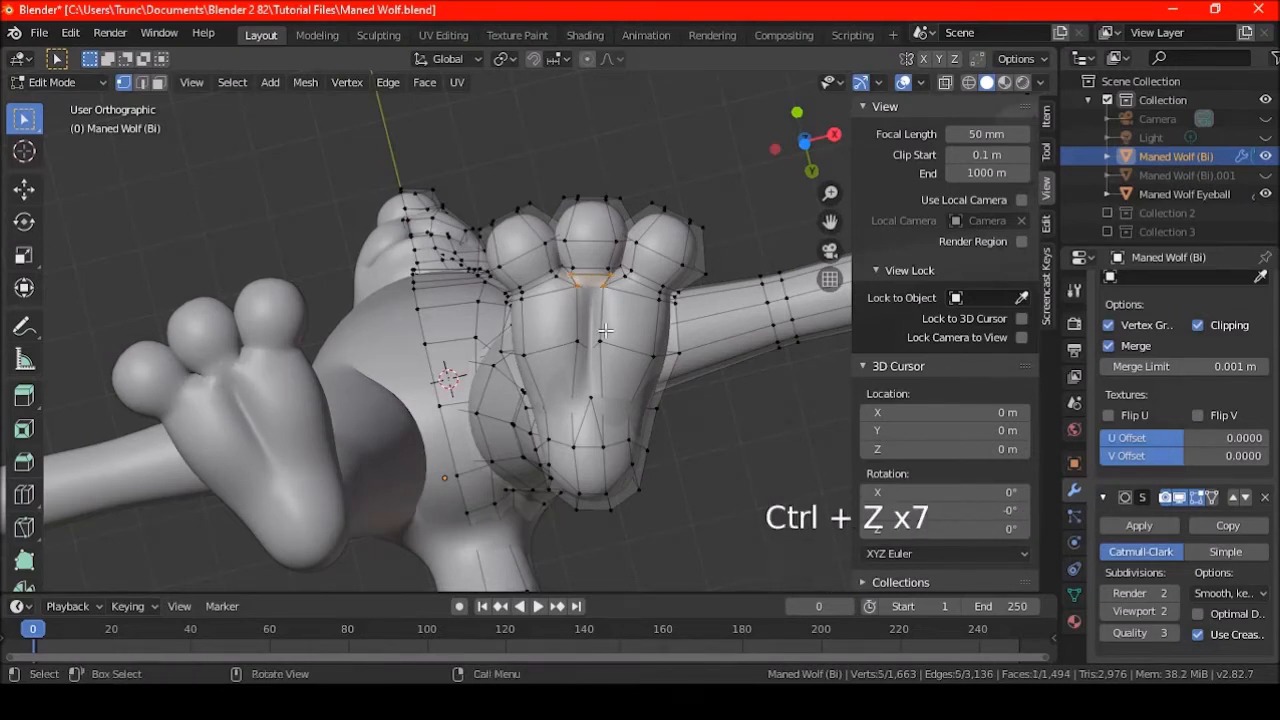
pyautogui.hotkey('ctrl', 'z')
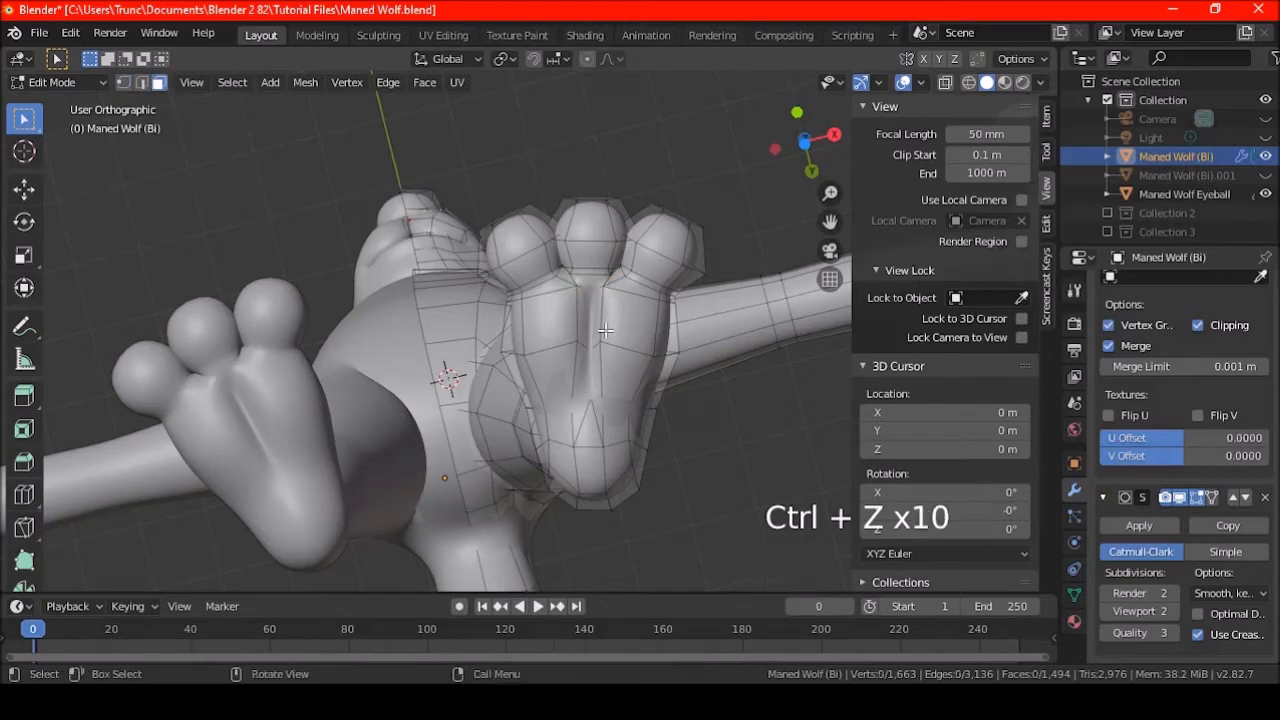
# - Try splitting the hexagonal face at the outer toe's tip by connecting two of its opposite vertices
pyautogui.scroll(3, 605, 330)
pyautogui.scroll(-2, 605, 330)
pyautogui.keyDown('shift'); pyautogui.moveTo(605, 330); pyautogui.dragTo(579, 339, button='middle'); pyautogui.keyUp('shift')
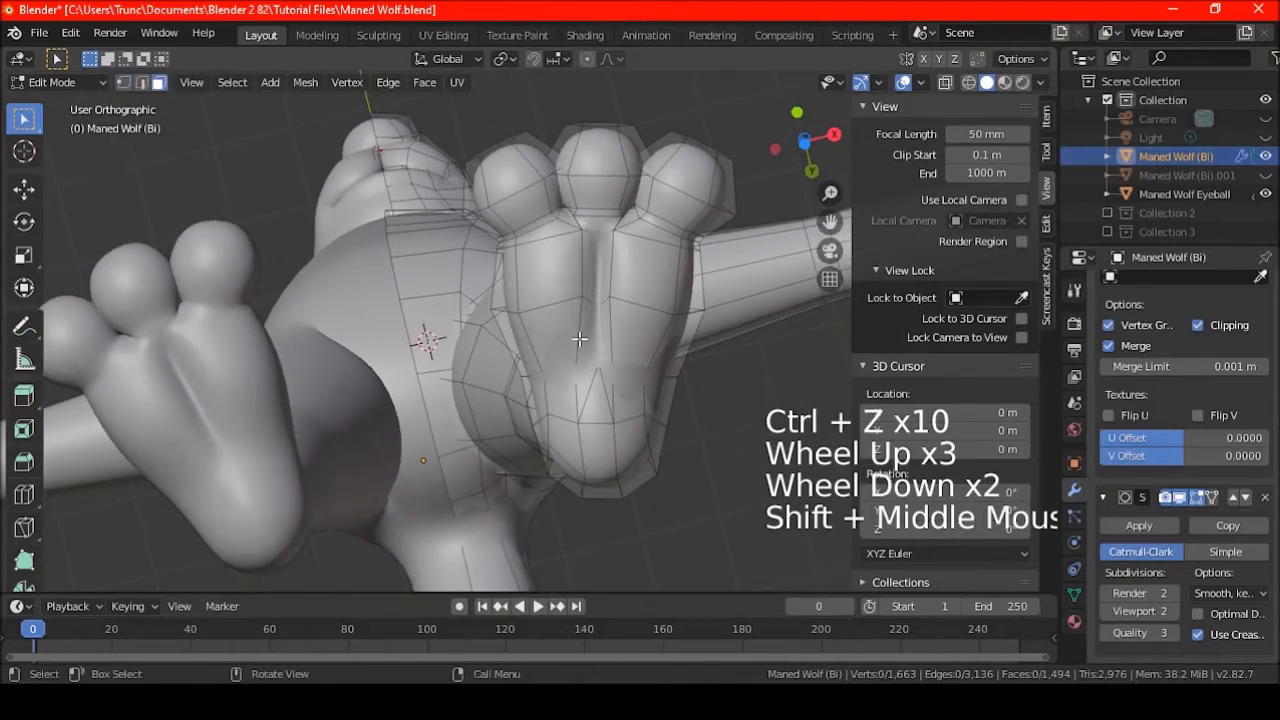
pyautogui.moveTo(634, 237); pyautogui.dragTo(550, 470, button='middle')
pyautogui.scroll(-1, 443, 457)
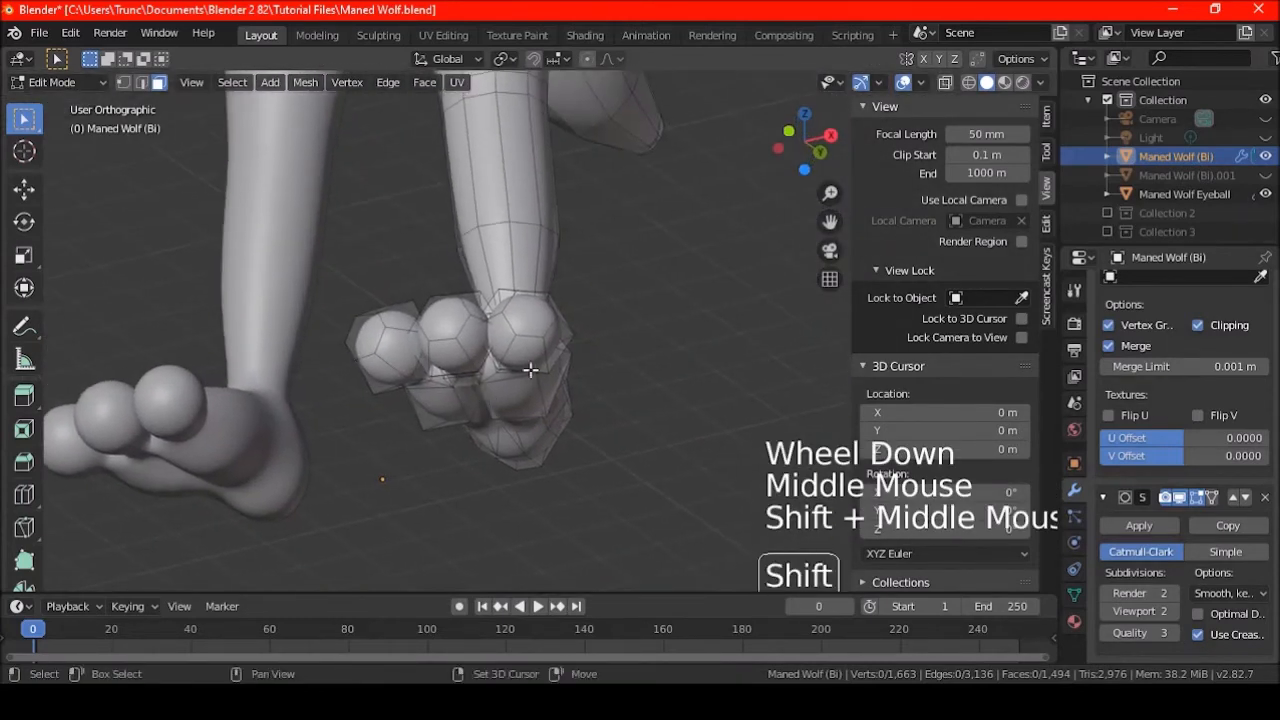
pyautogui.scroll(3, 541, 320)
pyautogui.click(533, 302)
pyautogui.moveTo(533, 302); pyautogui.dragTo(437, 345, button='middle')
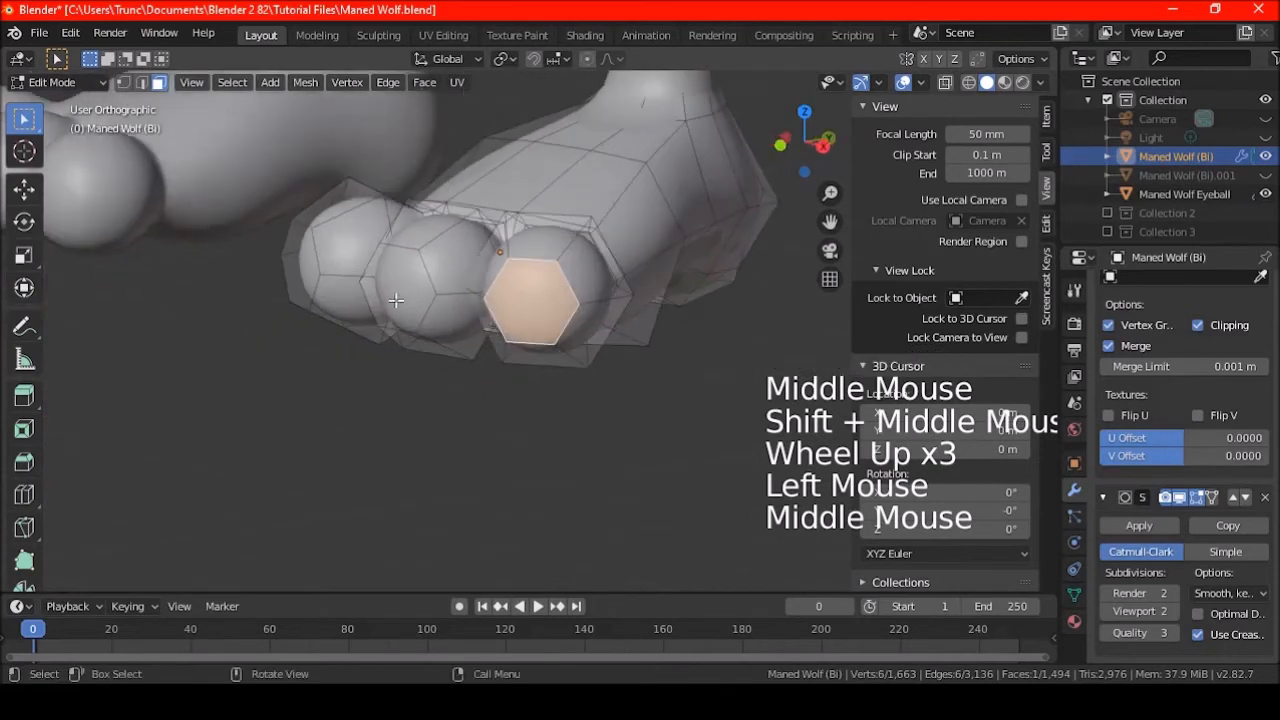
pyautogui.click(123, 82)
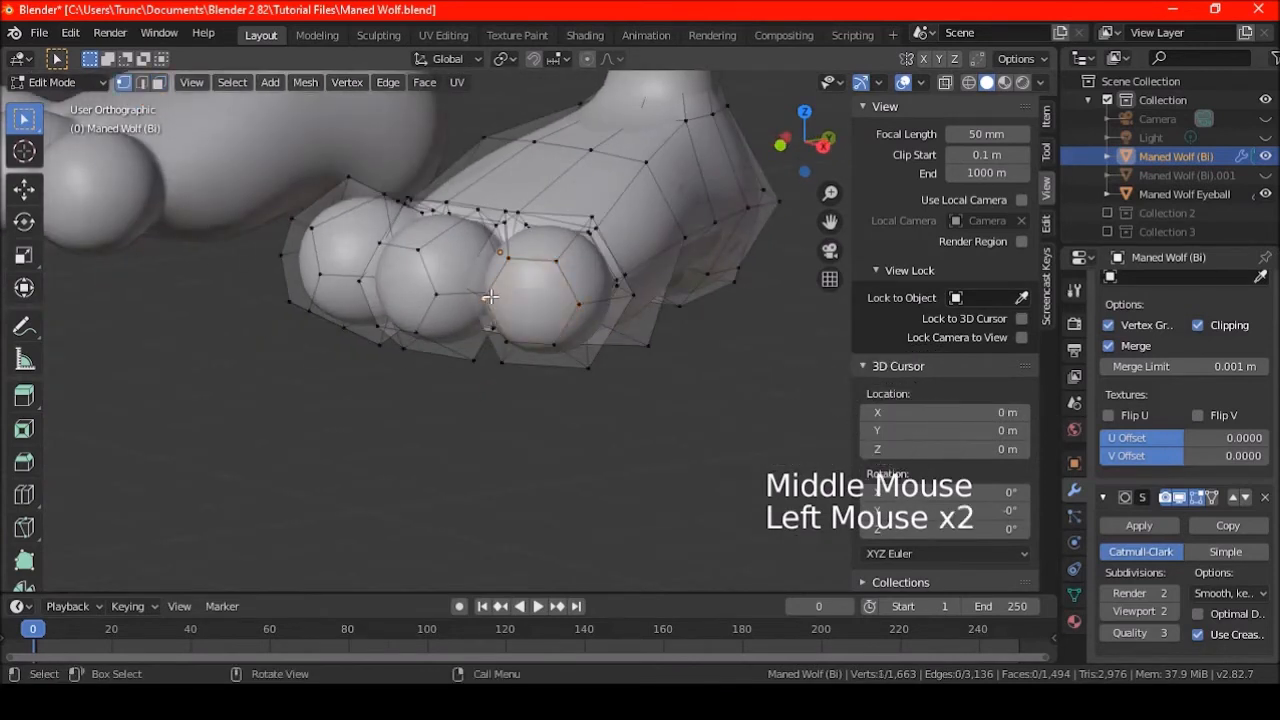
pyautogui.keyDown('shift'); pyautogui.click(484, 297); pyautogui.keyUp('shift')
pyautogui.press('j')
# - Compare the outer toe with and without the new tip edge, ending with the edge undone
pyautogui.keyDown('shift'); pyautogui.moveTo(551, 374); pyautogui.dragTo(386, 309, button='middle'); pyautogui.keyUp('shift')
pyautogui.hotkey('ctrl', 'z')
pyautogui.hotkey('ctrl', 'shift', 'z')
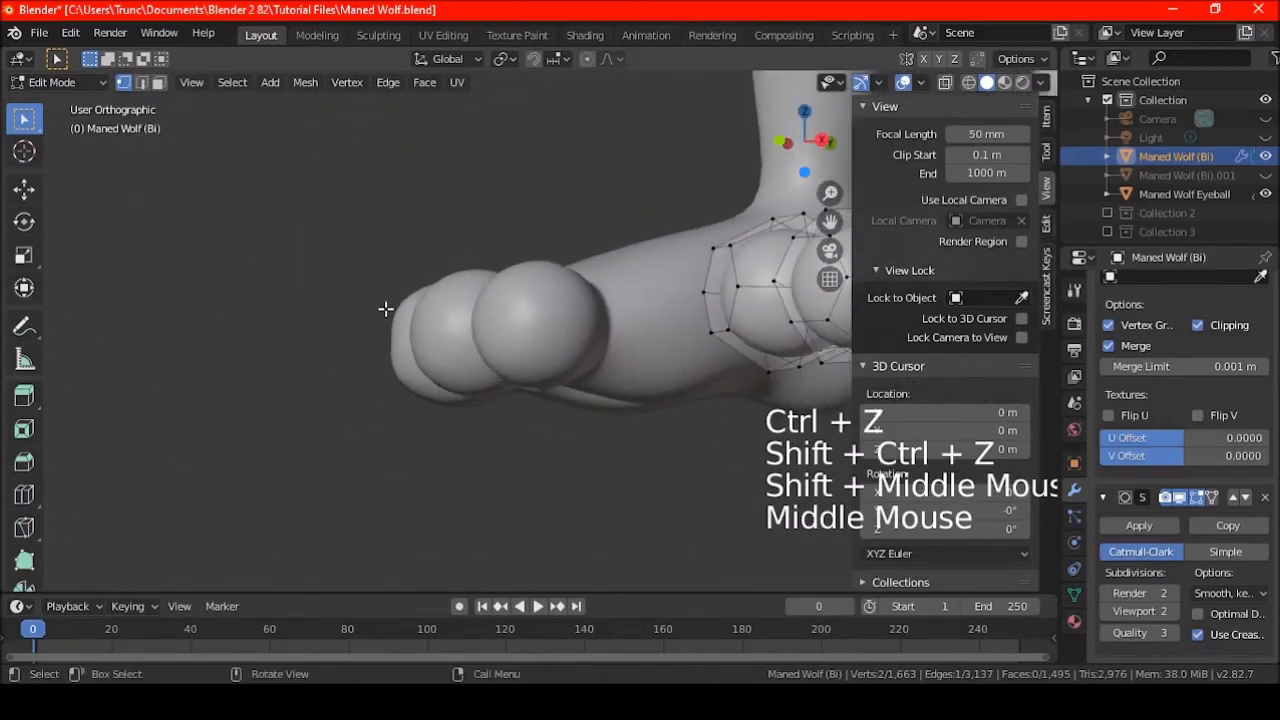
pyautogui.hotkey('ctrl', 'z')
# - Deselect everything on the model and save the file
pyautogui.keyDown('shift'); pyautogui.moveTo(369, 360); pyautogui.dragTo(563, 363, button='middle'); pyautogui.keyUp('shift')
pyautogui.press('a')
pyautogui.press('a')
pyautogui.press('a')
pyautogui.scroll(-3, 514, 289)
pyautogui.scroll(-1, 531, 306)
pyautogui.scroll(-2, 590, 354)
pyautogui.scroll(-1, 590, 354)
pyautogui.scroll(-1, 603, 371)
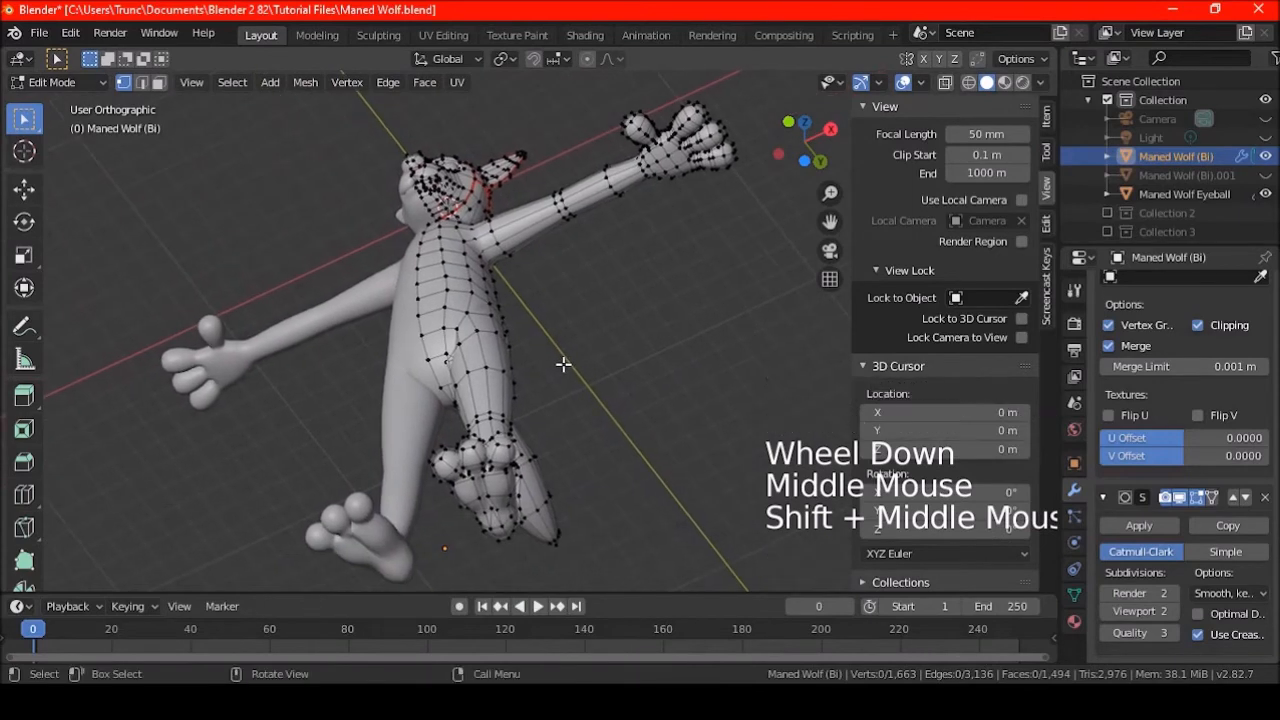
pyautogui.hotkey('ctrl', 's')
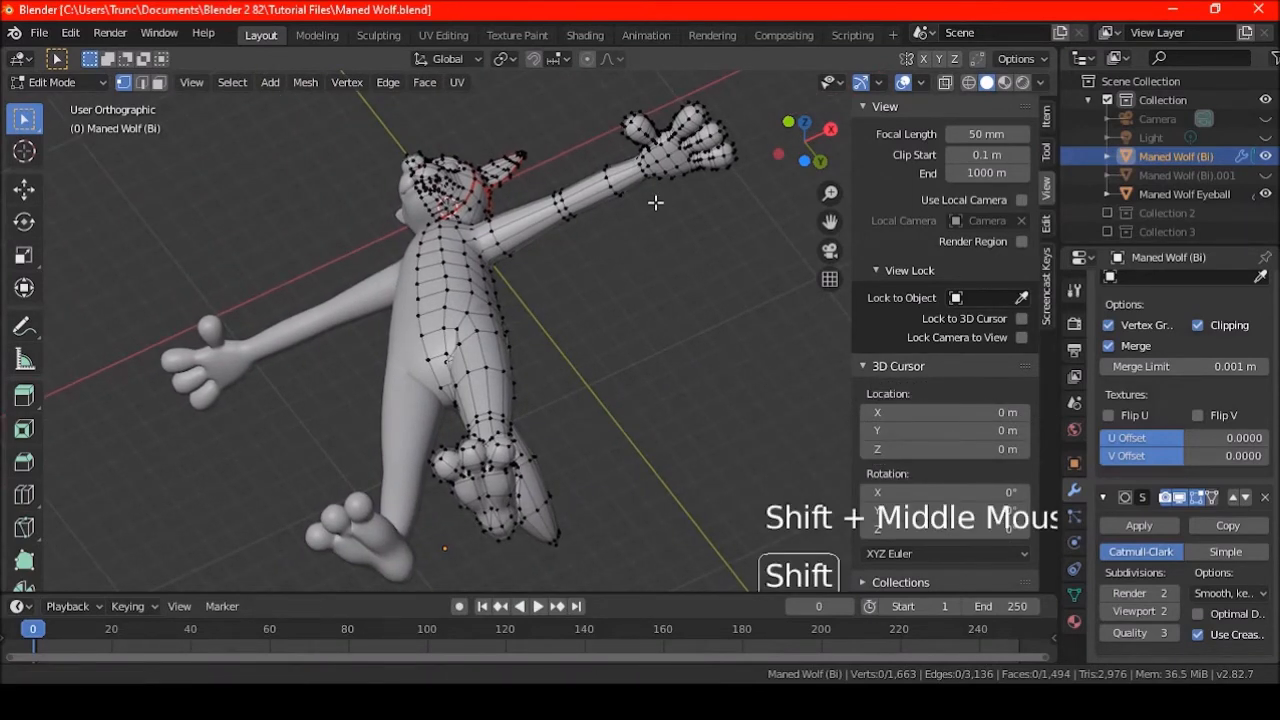
# - Select the face loop around the wrist in face selection mode and hide it to isolate the hand
pyautogui.keyDown('shift'); pyautogui.moveTo(654, 200); pyautogui.dragTo(500, 376, button='middle'); pyautogui.keyUp('shift')
pyautogui.scroll(7, 510, 370)
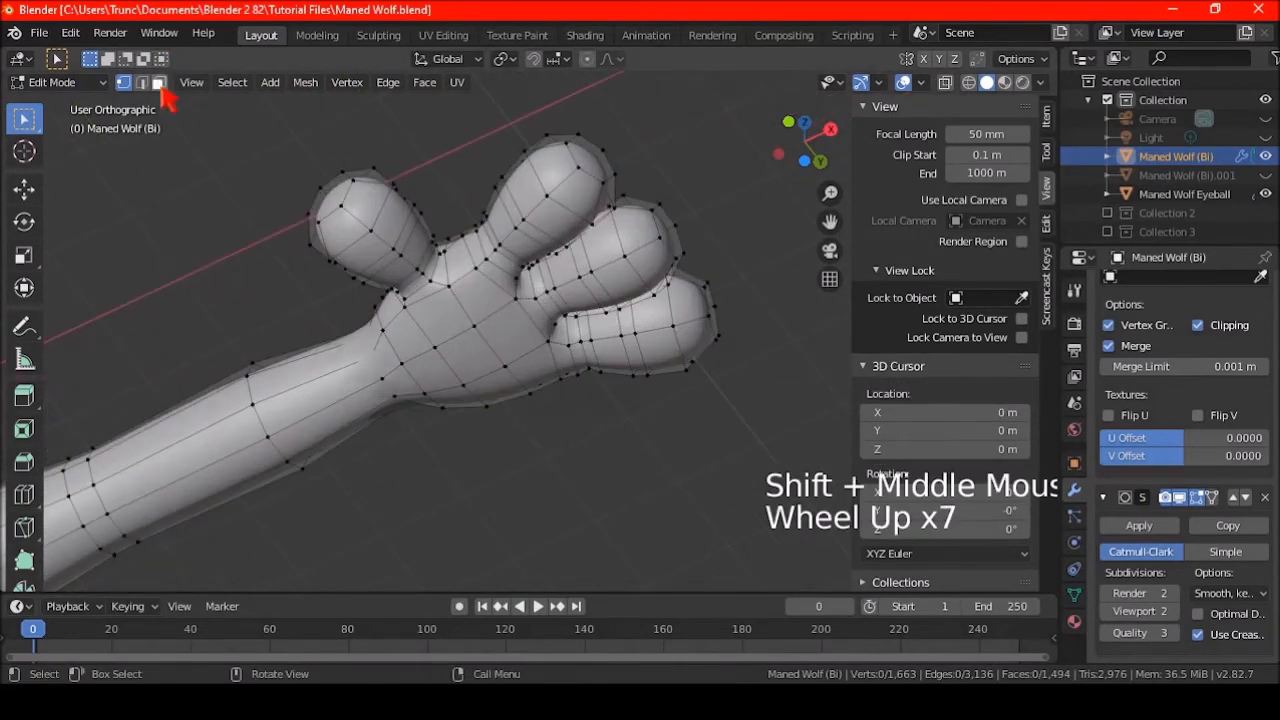
pyautogui.click(158, 82)
pyautogui.moveTo(330, 300); pyautogui.dragTo(460, 322, button='middle')
pyautogui.keyDown('alt'); pyautogui.keyDown('shift'); pyautogui.click(416, 290); pyautogui.keyUp('shift'); pyautogui.keyUp('alt')
pyautogui.press('h')
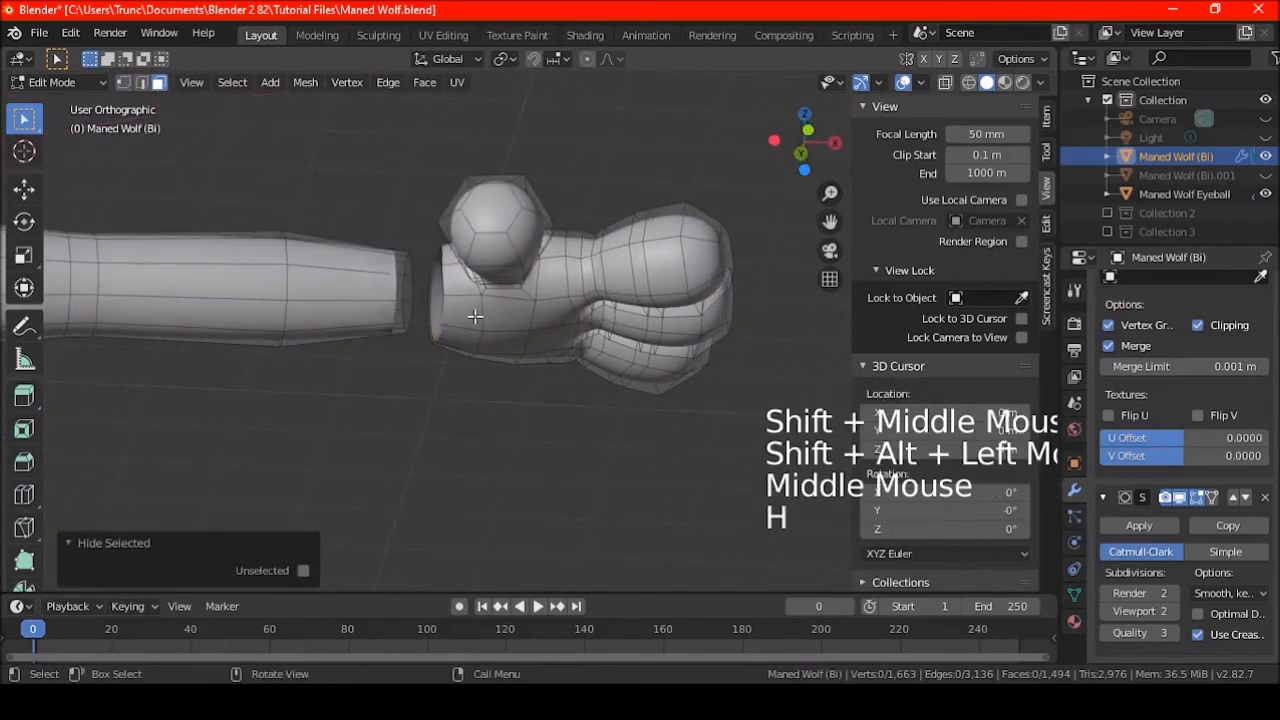
# - Select the whole linked hand, reveal the hidden wrist loop as part of the selection, and duplicate it in place
pyautogui.press('l')
pyautogui.hotkey('alt', 'h')
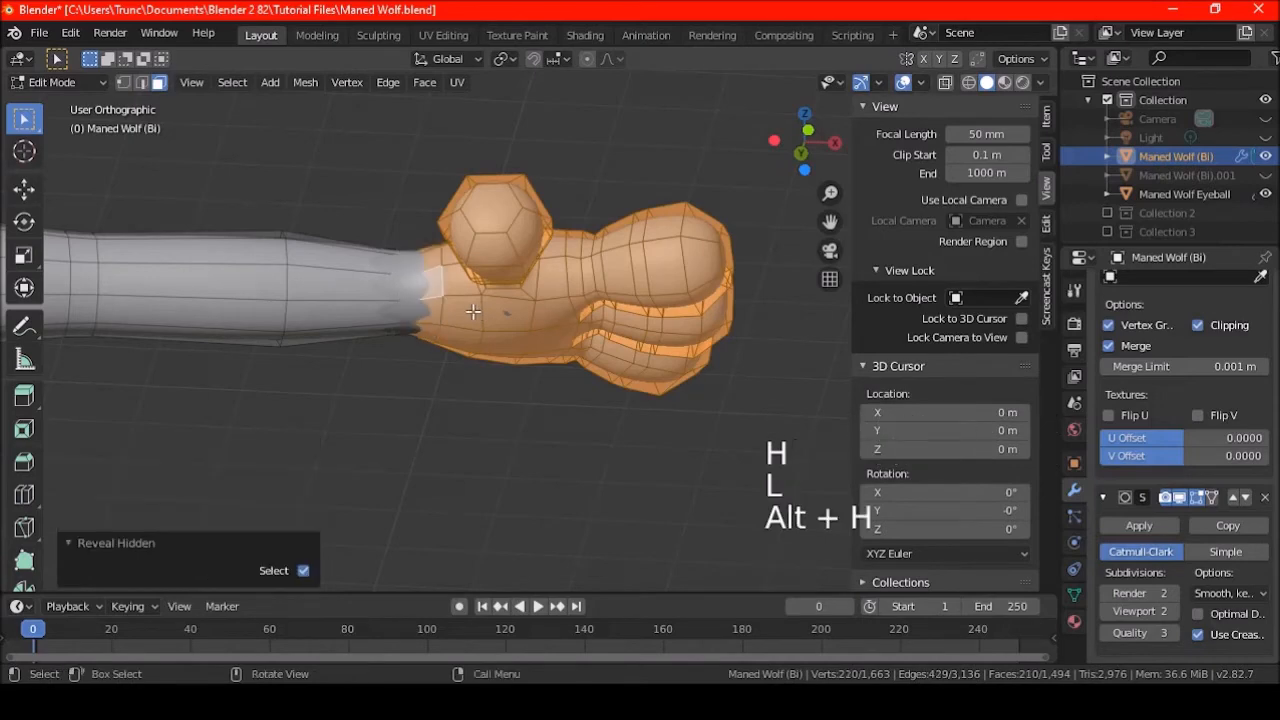
pyautogui.hotkey('shift', 'd')
pyautogui.rightClick(490, 325)
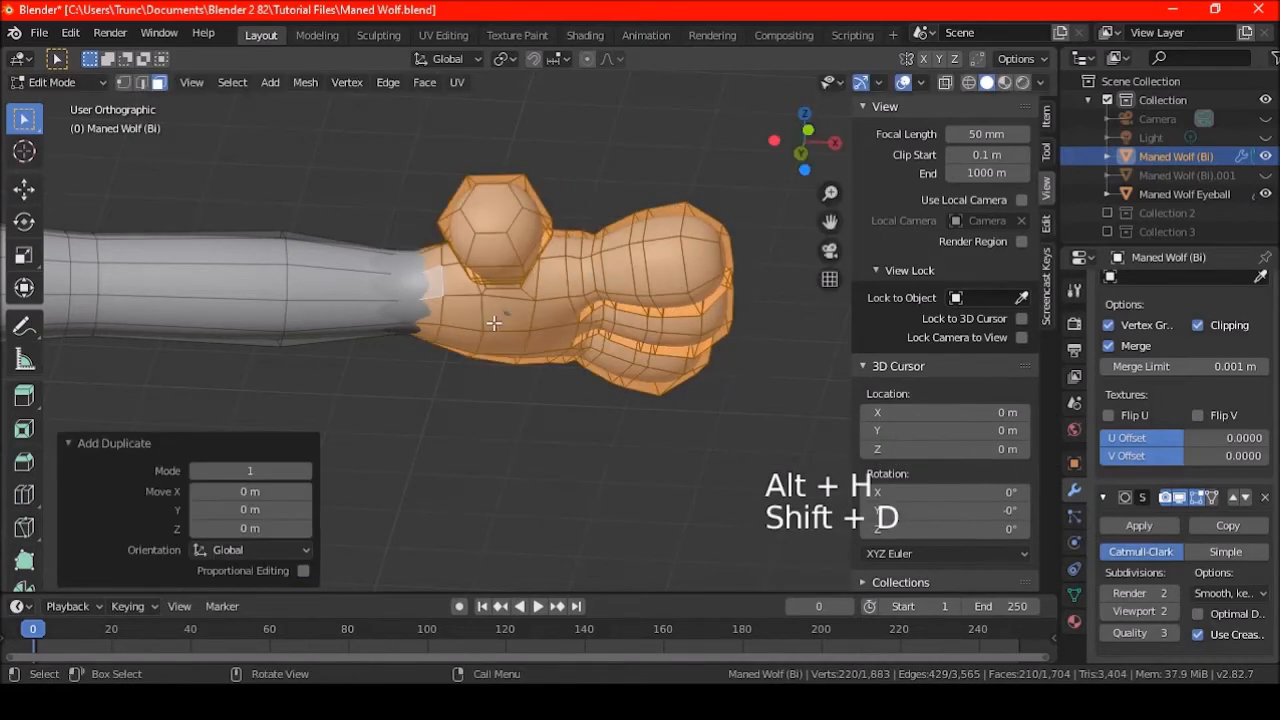
# - Separate the duplicated hand selection into its own object and return to Object Mode
pyautogui.press('p')
pyautogui.click(494, 323)
pyautogui.press('Tab')
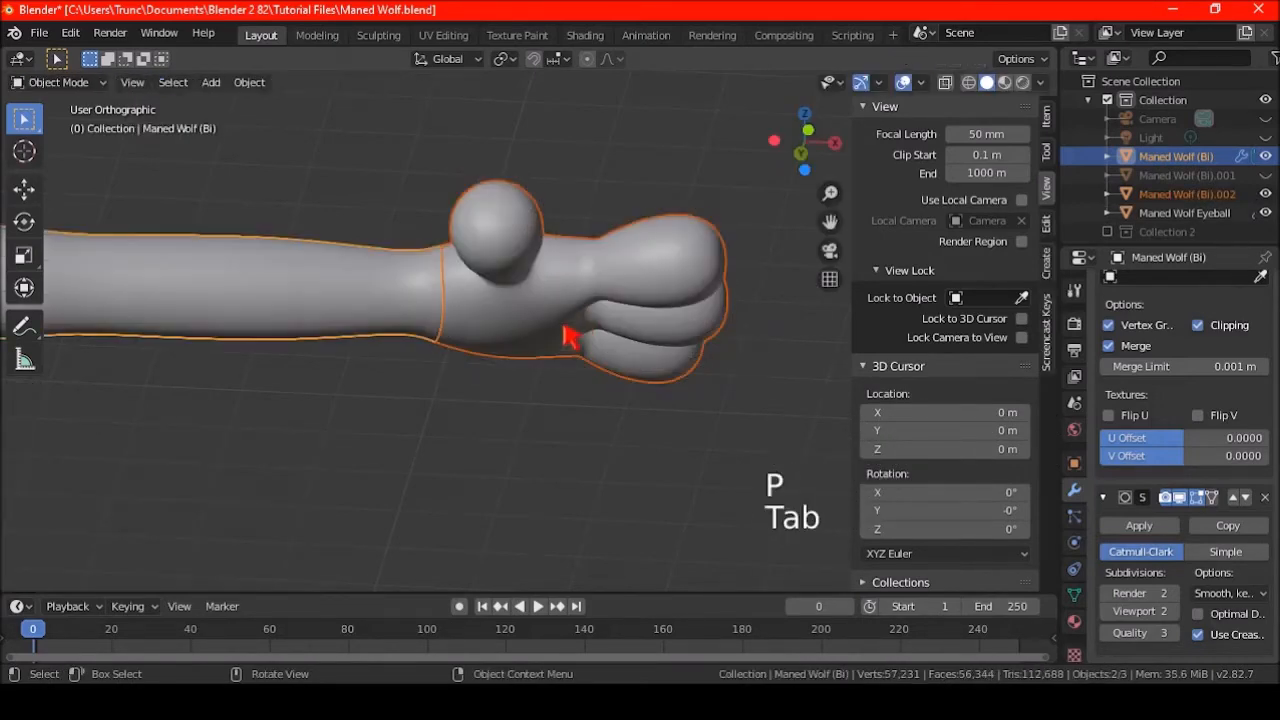
# - Select only the separated hand copy and hide it from view
pyautogui.click(632, 261)
pyautogui.moveTo(580, 272); pyautogui.dragTo(552, 316, button='middle')
pyautogui.click(577, 323)
pyautogui.click(577, 323)
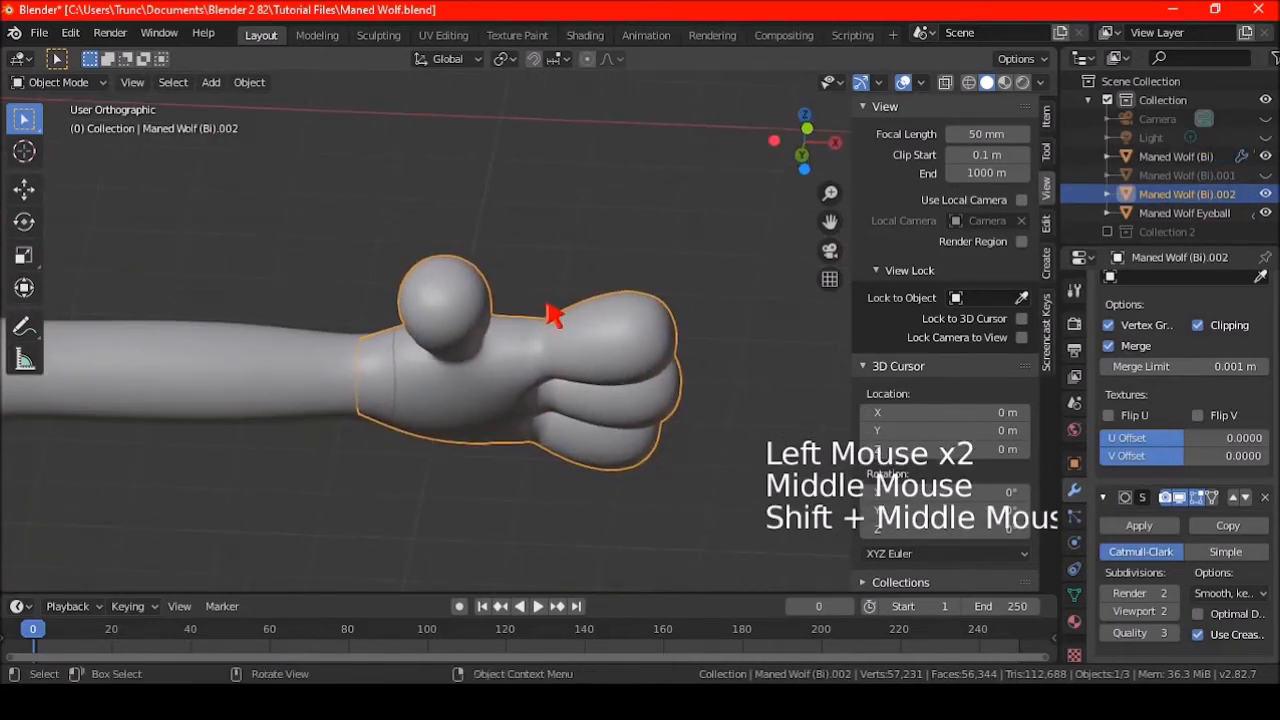
pyautogui.press('h')
# - On the wolf body's mesh, subdivide the two central crosswise palm edges with one cut and try the subdivision with n-gon creation off
pyautogui.click(523, 349)
pyautogui.scroll(-5, 523, 349)
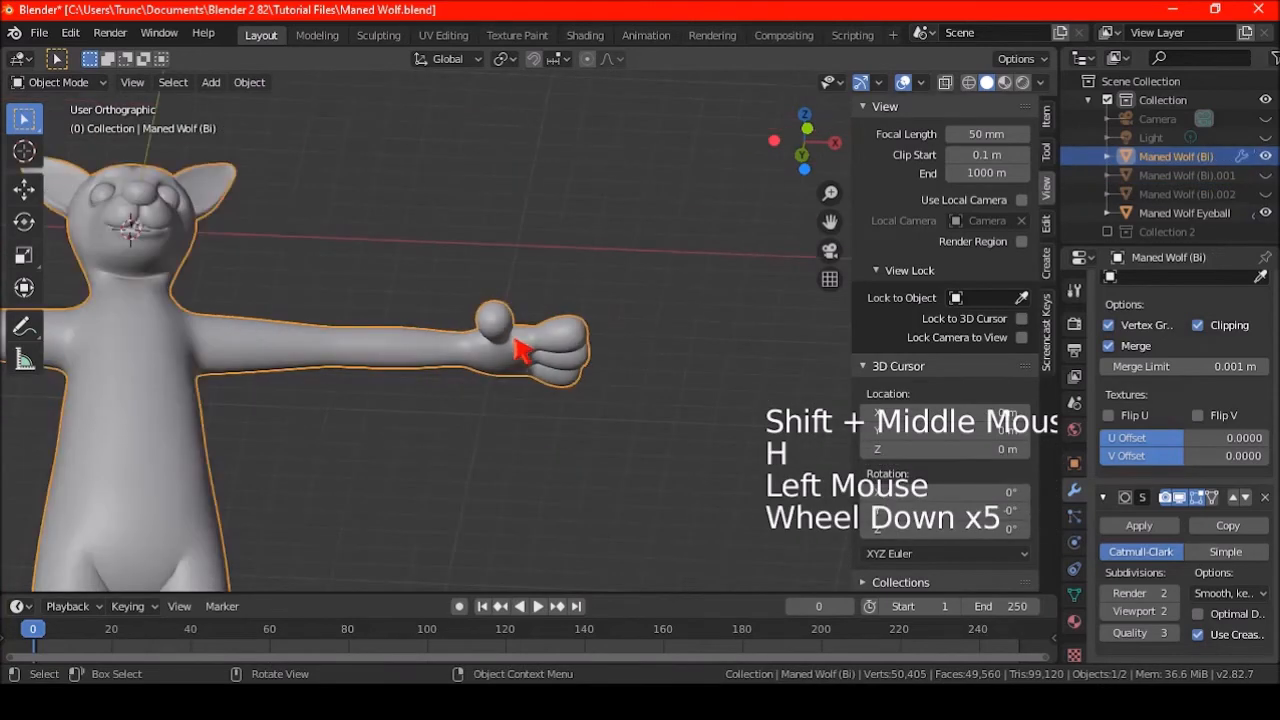
pyautogui.press('Tab')
pyautogui.click(123, 82)
pyautogui.moveTo(450, 330); pyautogui.dragTo(75, 128, button='middle')
pyautogui.scroll(4, 507, 311)
pyautogui.scroll(3, 507, 311)
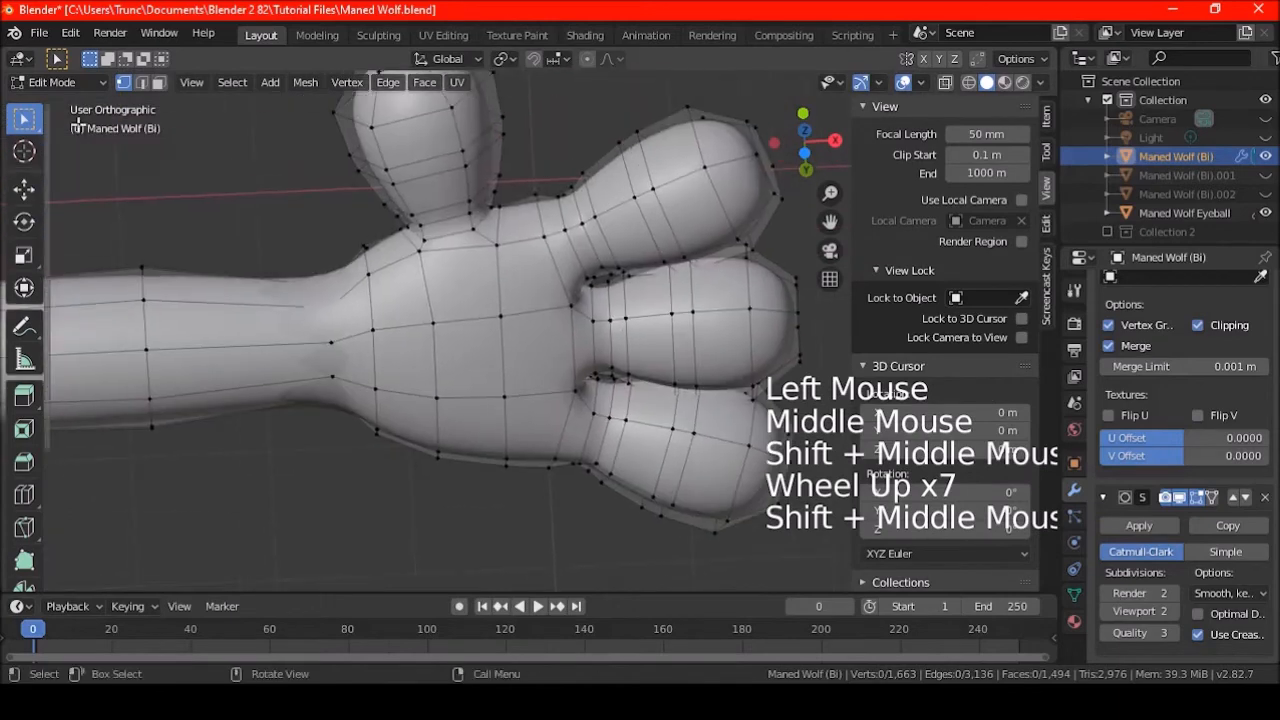
pyautogui.click(141, 82)
pyautogui.click(467, 345)
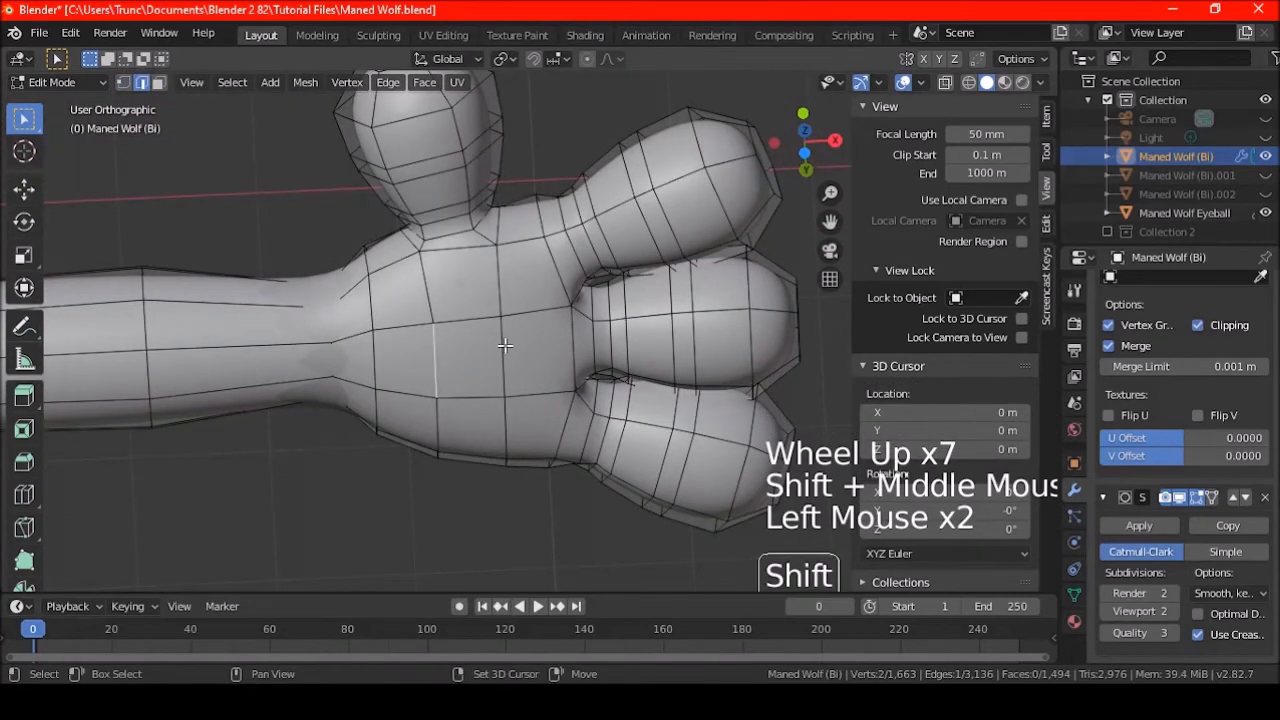
pyautogui.keyDown('shift'); pyautogui.click(505, 345); pyautogui.keyUp('shift')
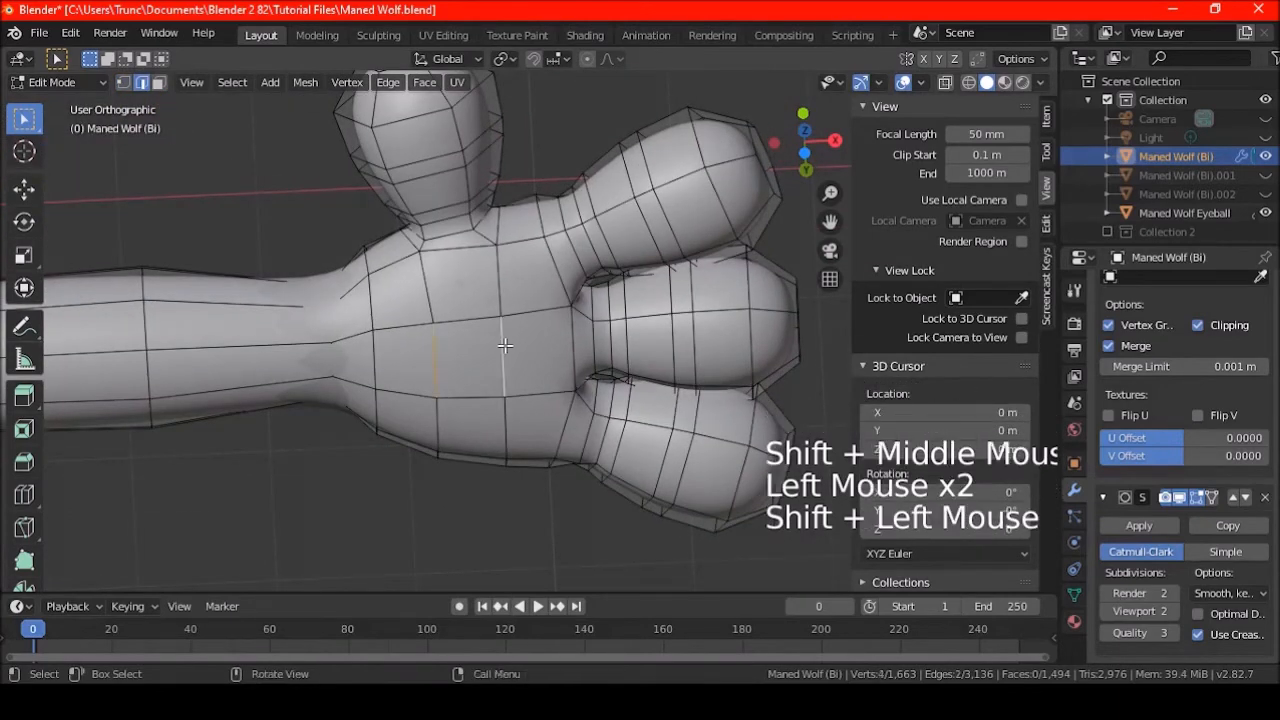
pyautogui.rightClick(447, 301)
pyautogui.click(434, 100)
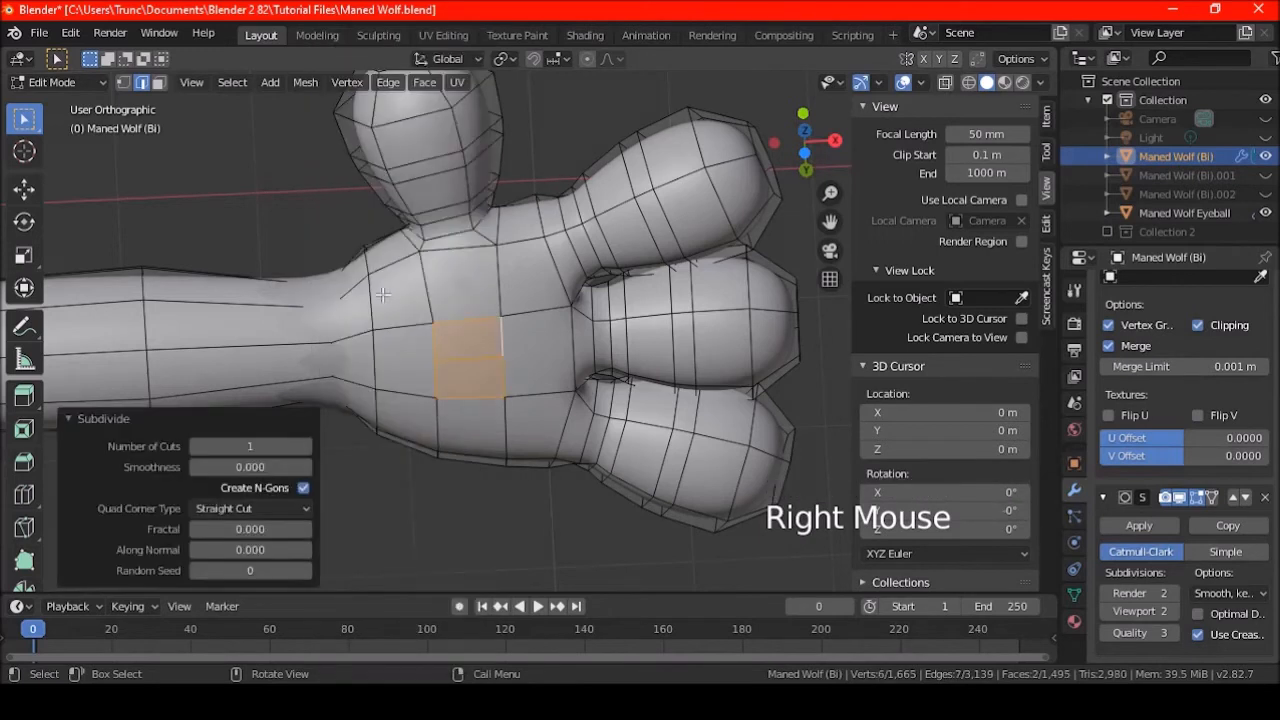
pyautogui.click(303, 488)
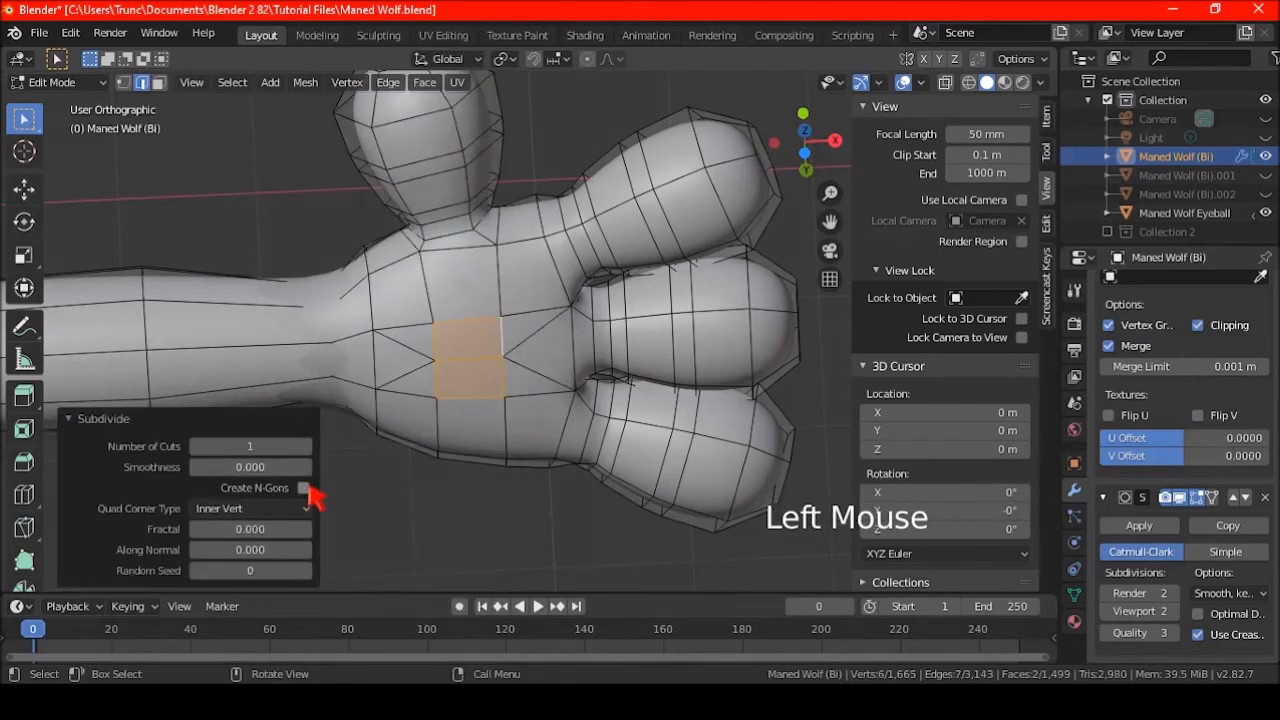
# - Sink the new centre edge of the palm inward with Shrink/Fatten by about 0.257 m to form a hollow
pyautogui.click(468, 362)
pyautogui.moveTo(468, 362); pyautogui.dragTo(526, 322, button='middle')
pyautogui.hotkey('alt', 's')
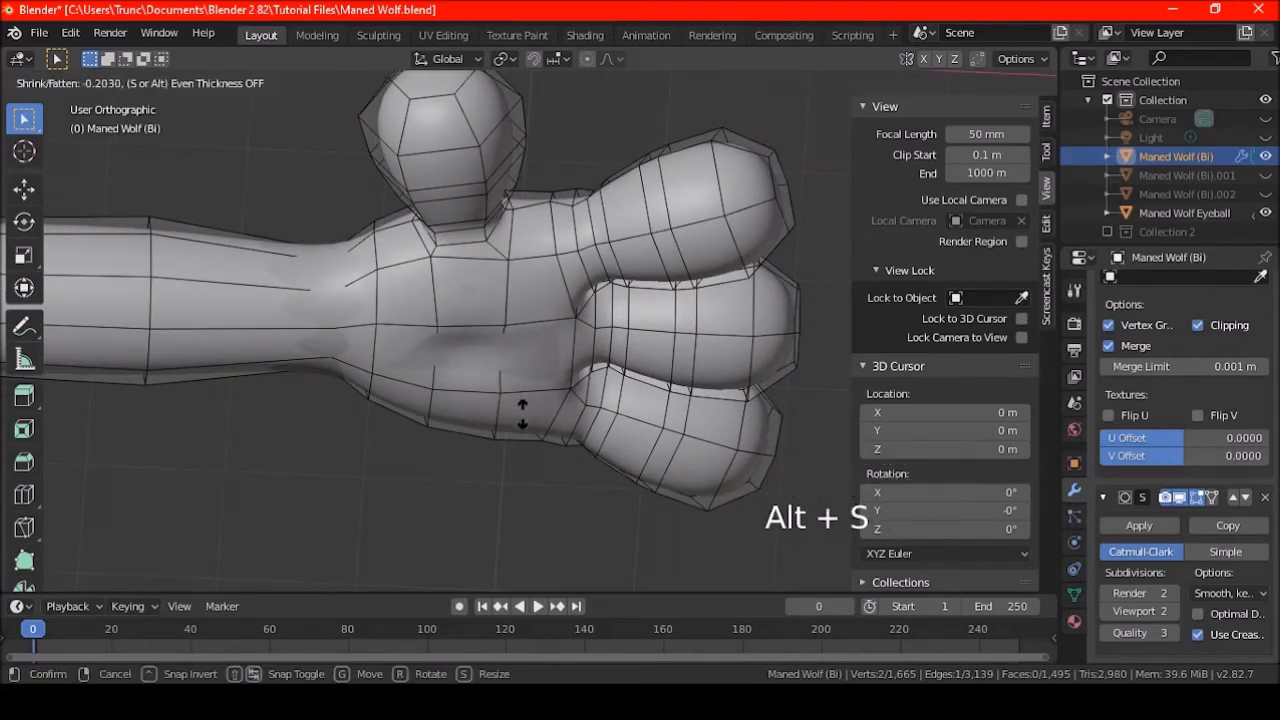
pyautogui.click(522, 417)
# - Connect the finger-side vertex of the palm's sunken edge to the two vertices at the middle finger's base
pyautogui.moveTo(522, 417); pyautogui.dragTo(500, 304, button='middle')
pyautogui.click(123, 82)
pyautogui.scroll(2, 508, 304)
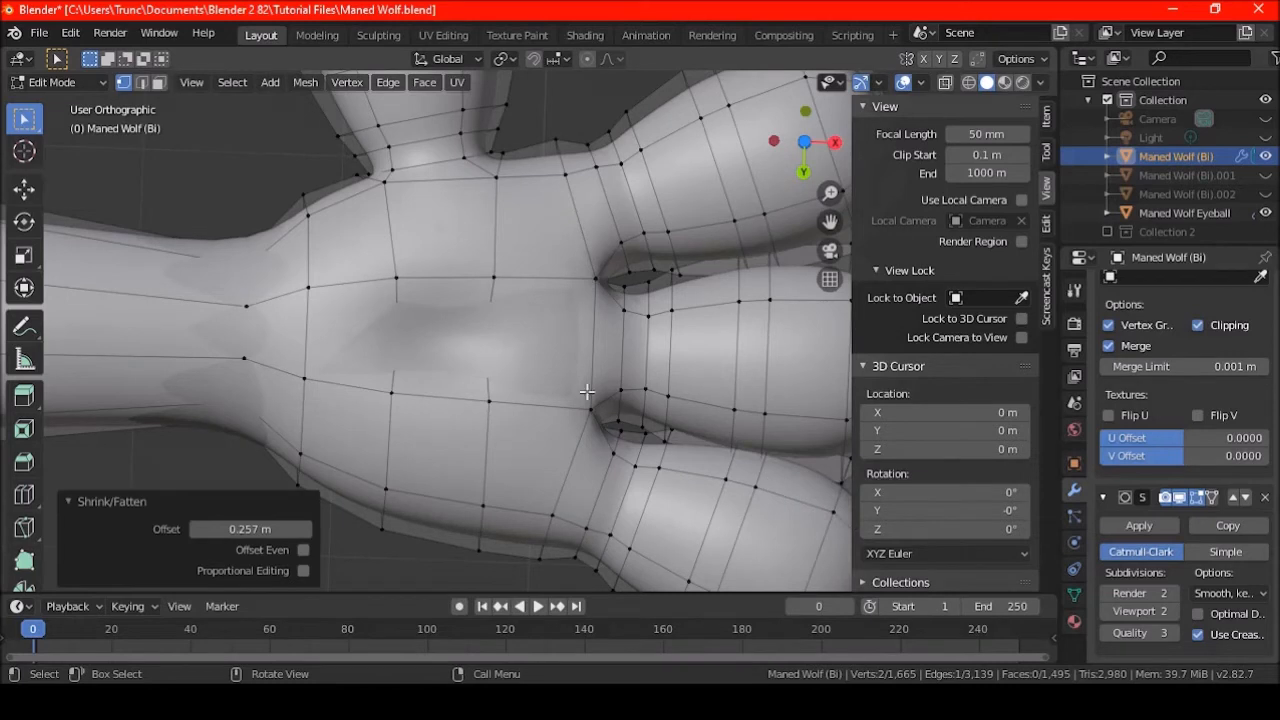
pyautogui.click(1181, 499)
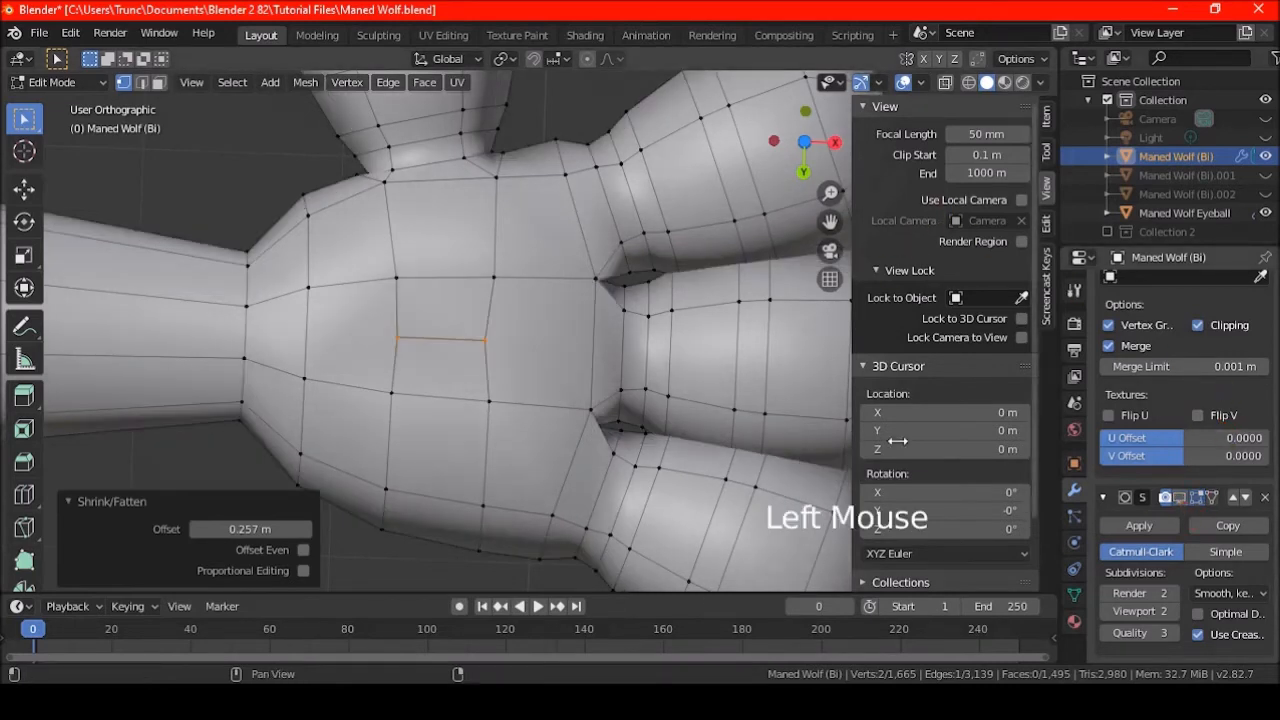
pyautogui.click(1181, 499)
pyautogui.click(582, 279)
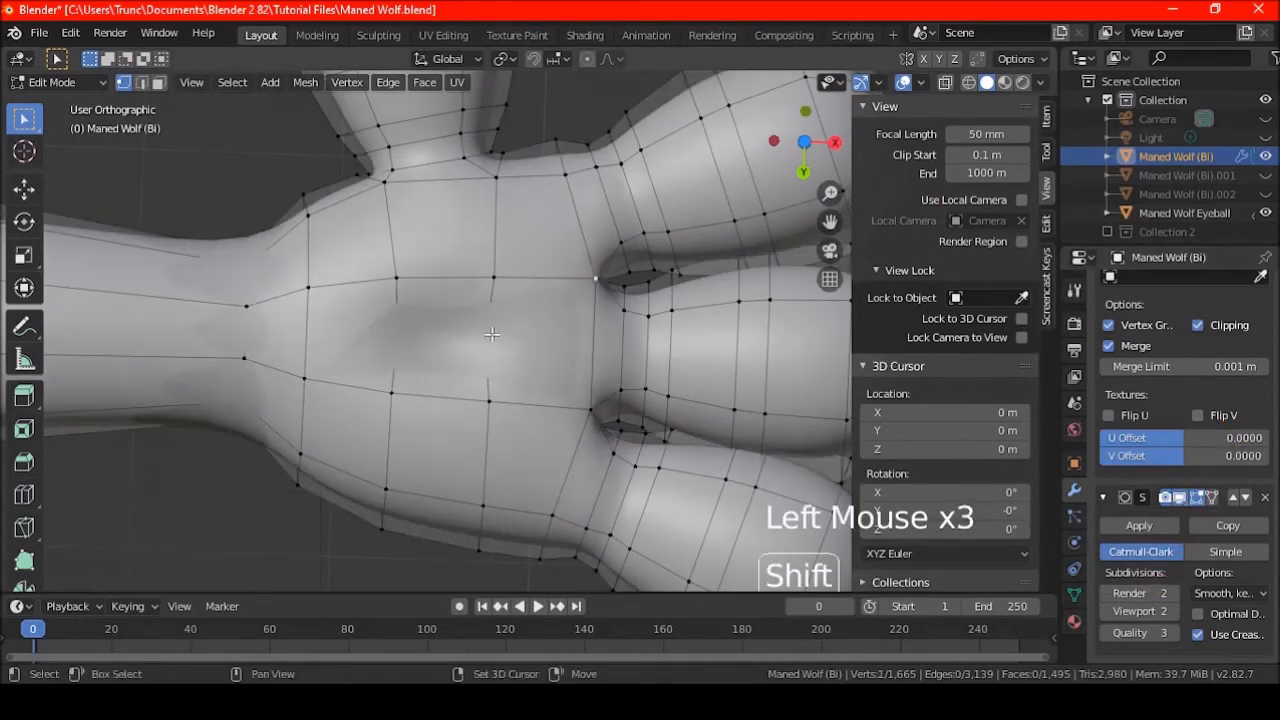
pyautogui.keyDown('shift'); pyautogui.click(592, 403); pyautogui.keyUp('shift')
pyautogui.press('j')
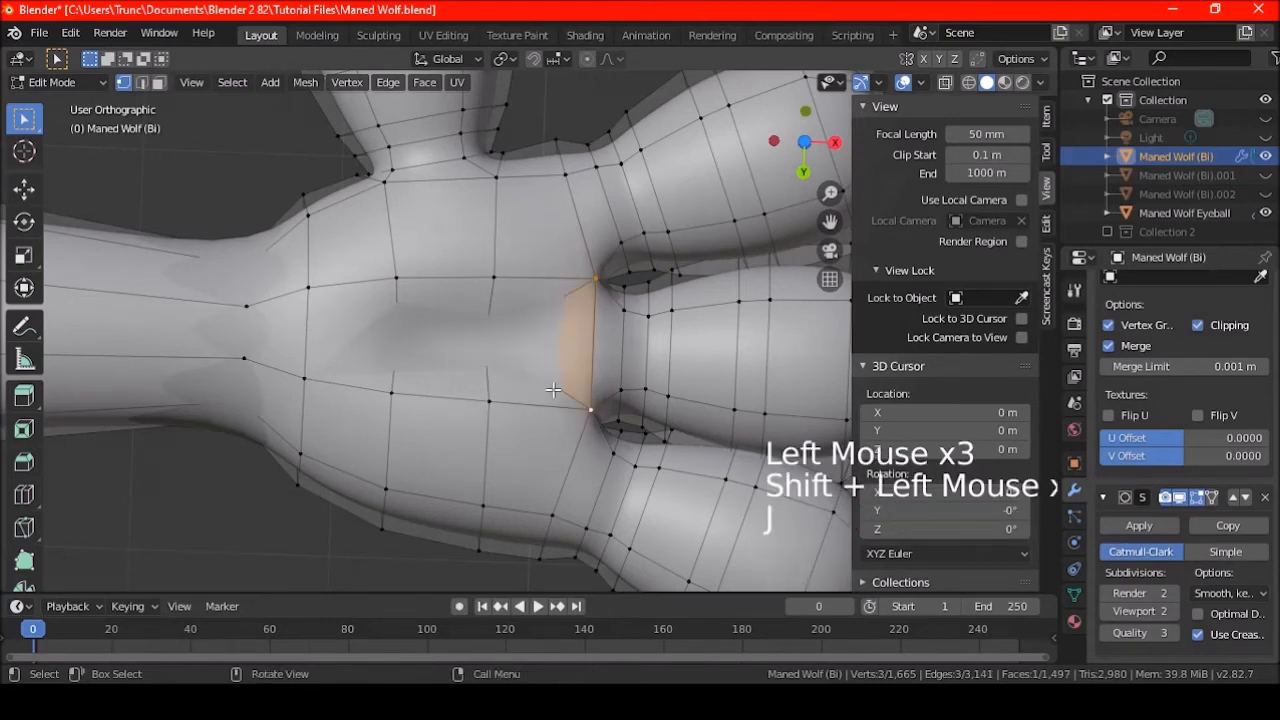
# - Compare the palm with and without the new connecting edges by undoing and redoing them
pyautogui.scroll(-9, 592, 403)
pyautogui.keyDown('shift'); pyautogui.moveTo(600, 403); pyautogui.dragTo(400, 423, button='middle'); pyautogui.keyUp('shift')
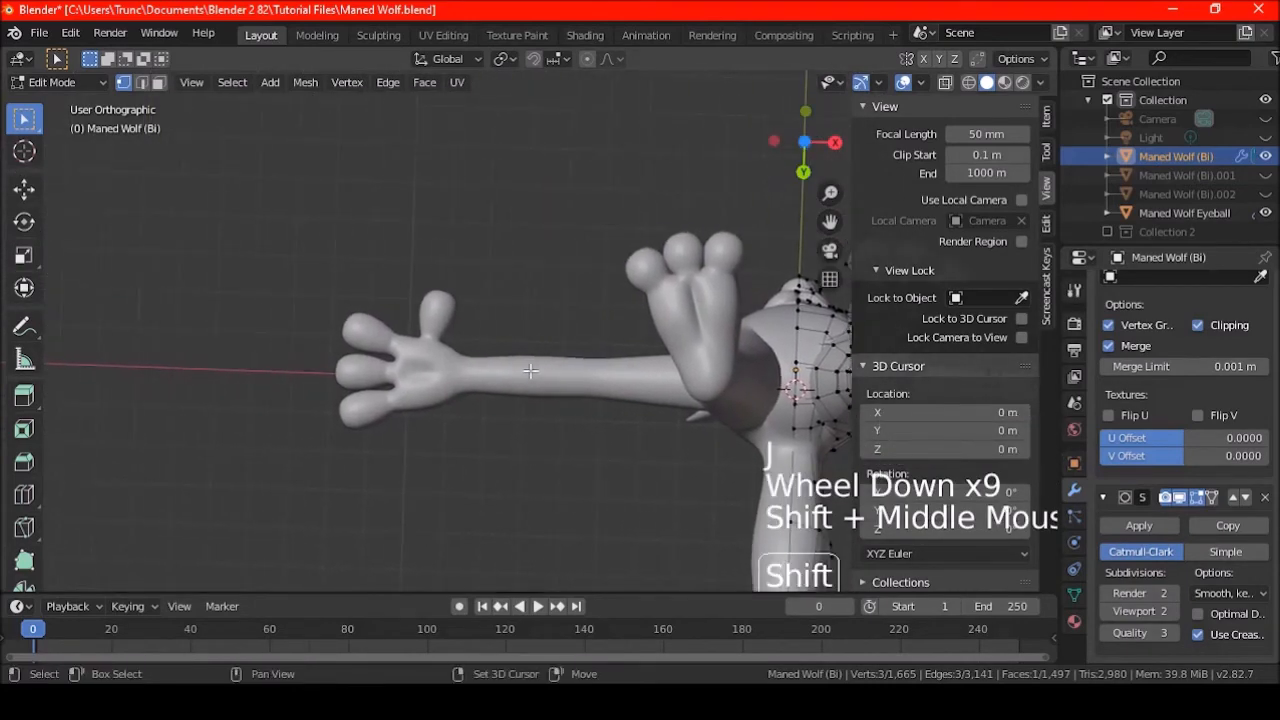
pyautogui.scroll(3, 400, 423)
pyautogui.hotkey('ctrl', 'z')
pyautogui.hotkey('ctrl', 'shift', 'z')
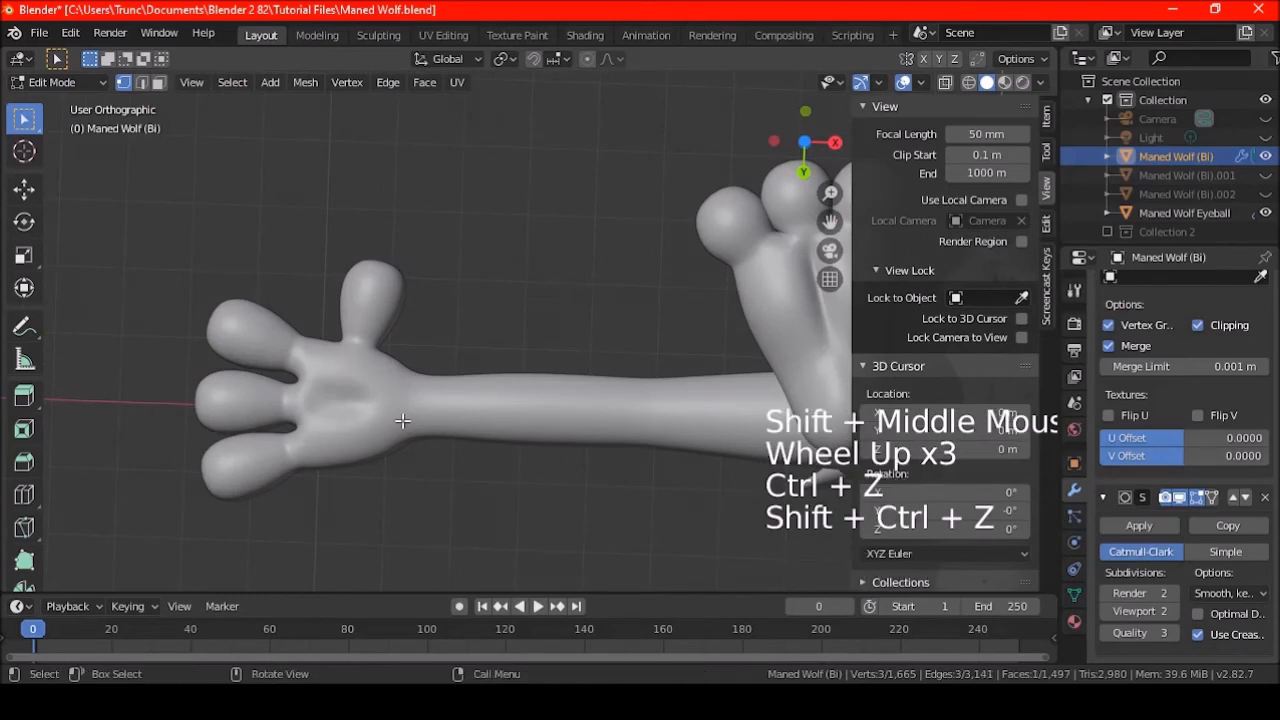
pyautogui.scroll(-3, 401, 422)
pyautogui.keyDown('shift'); pyautogui.moveTo(639, 397); pyautogui.dragTo(548, 342, button='middle'); pyautogui.keyUp('shift')
pyautogui.scroll(6, 548, 342)
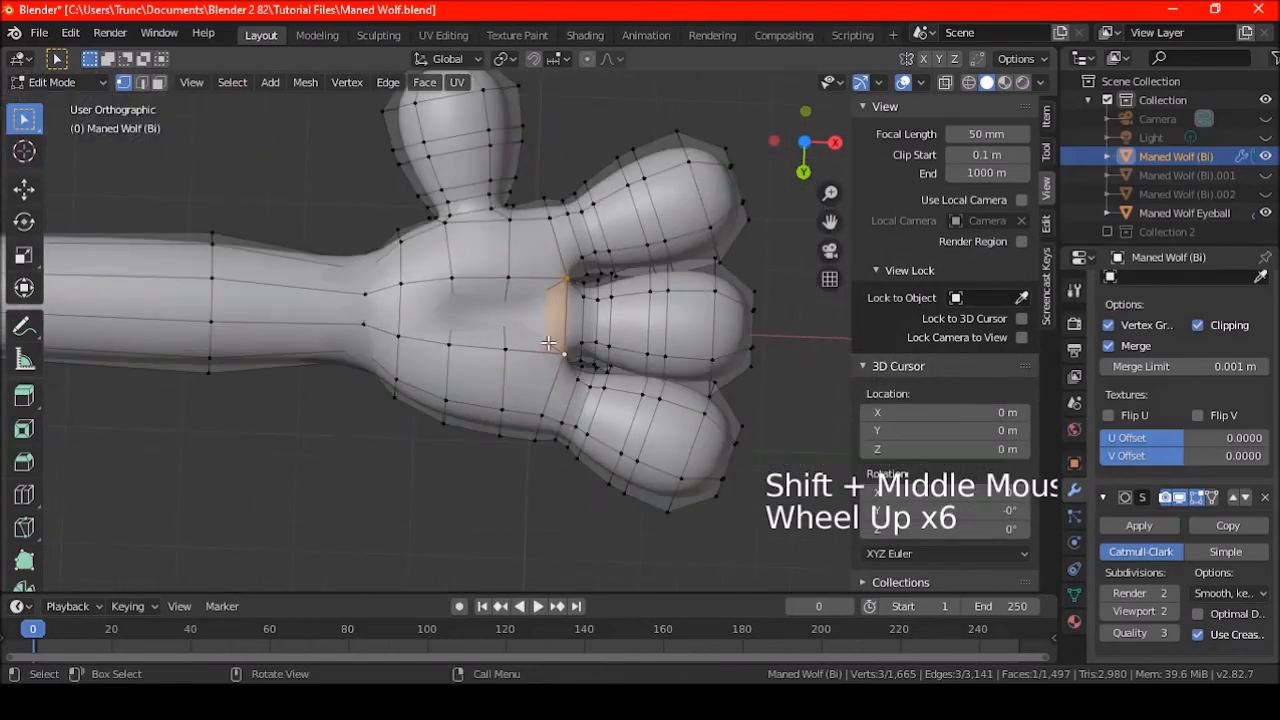
# - Try rotating the sunken centre edge of the palm, and undo the rotation
pyautogui.click(477, 314)
pyautogui.keyDown('shift'); pyautogui.click(479, 315); pyautogui.keyUp('shift')
pyautogui.moveTo(479, 315); pyautogui.dragTo(604, 451, button='middle')
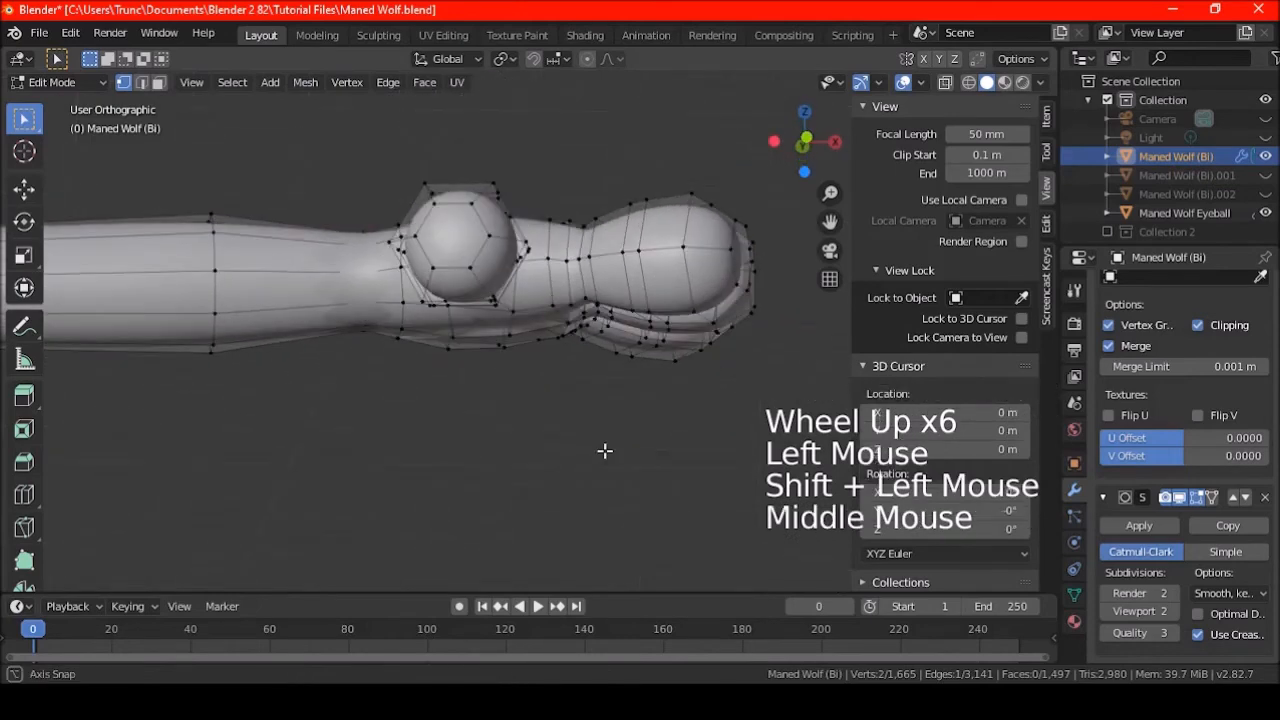
pyautogui.press('r')
pyautogui.click(634, 402)
pyautogui.scroll(-3, 634, 402)
pyautogui.moveTo(634, 402); pyautogui.dragTo(513, 333, button='middle')
pyautogui.keyDown('shift'); pyautogui.moveTo(358, 283); pyautogui.dragTo(1048, 380, button='middle'); pyautogui.keyUp('shift')
pyautogui.hotkey('ctrl', 'z')
pyautogui.keyDown('shift'); pyautogui.moveTo(572, 326); pyautogui.dragTo(464, 247, button='middle'); pyautogui.keyUp('shift')
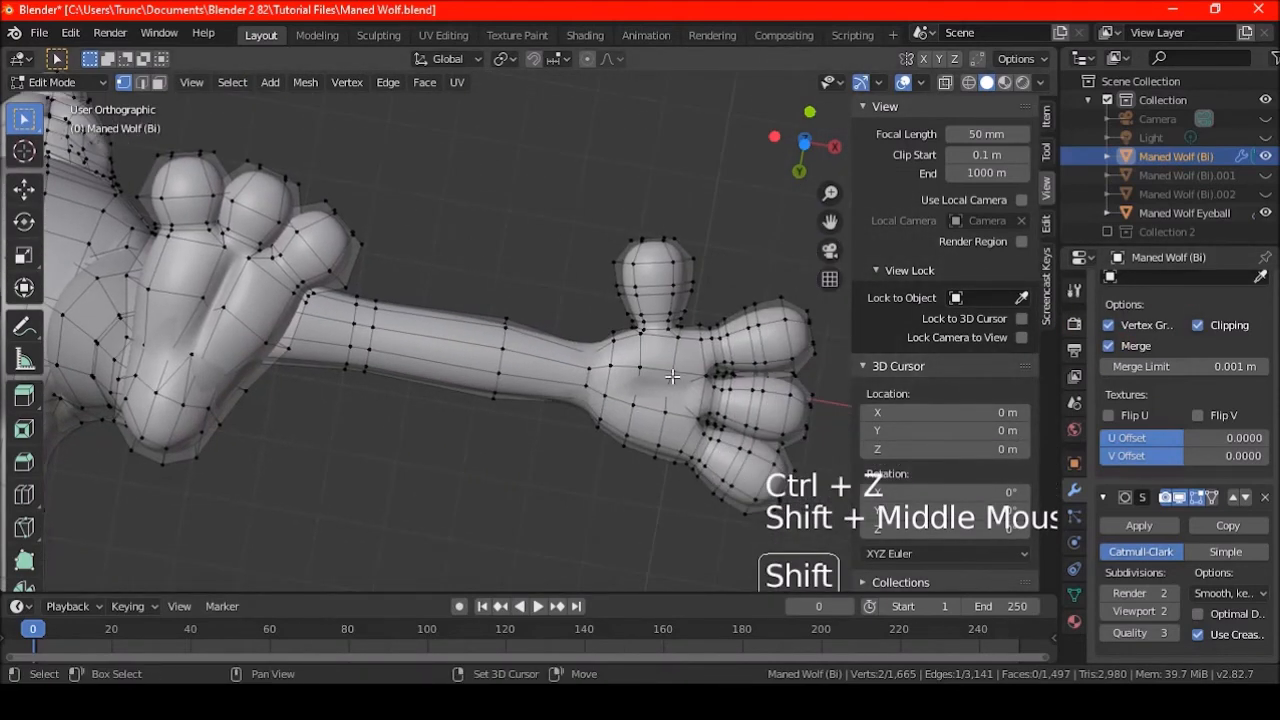
pyautogui.keyDown('shift'); pyautogui.moveTo(702, 387); pyautogui.dragTo(573, 307, button='middle'); pyautogui.keyUp('shift')
pyautogui.scroll(3, 572, 312)
pyautogui.click(520, 320)
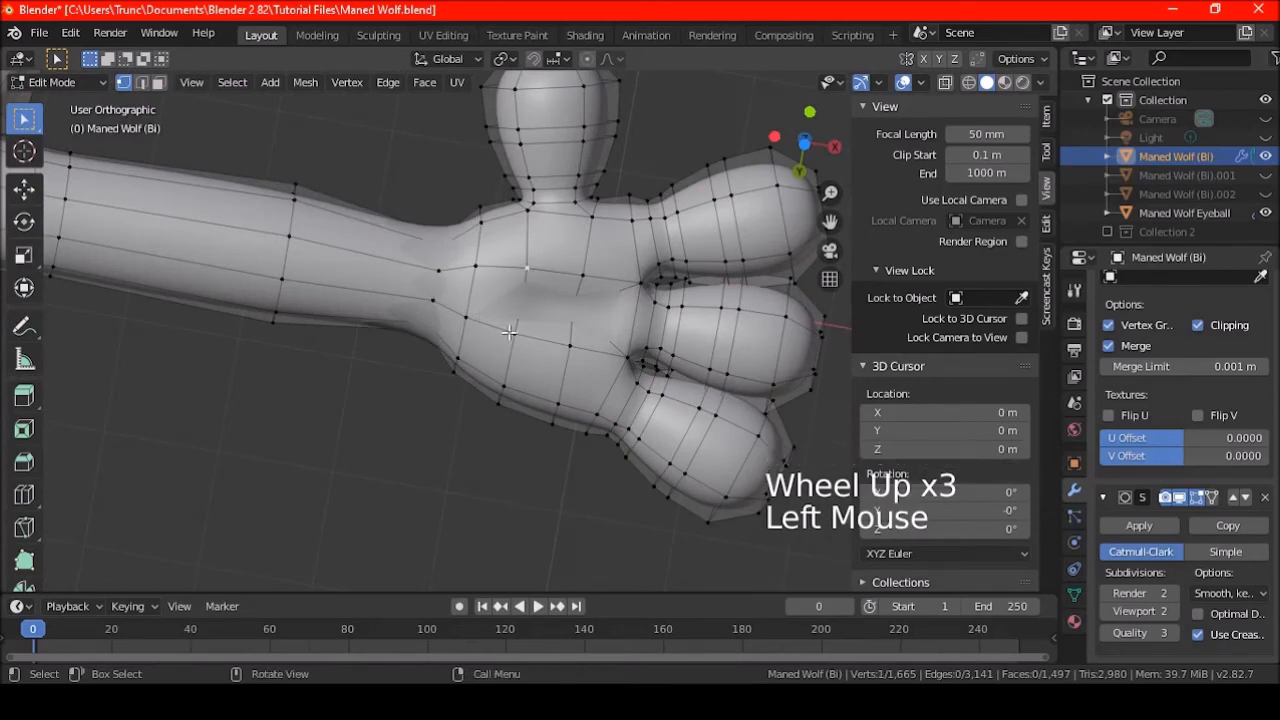
# - Merge the adjacent triangular faces on the sole near the foot's heel into a single face
pyautogui.scroll(-4, 509, 332)
pyautogui.keyDown('shift'); pyautogui.moveTo(509, 332); pyautogui.dragTo(670, 310, button='middle'); pyautogui.keyUp('shift')
pyautogui.scroll(3, 410, 360)
pyautogui.click(158, 82)
pyautogui.click(646, 375)
pyautogui.keyDown('shift'); pyautogui.click(656, 390); pyautogui.keyUp('shift')
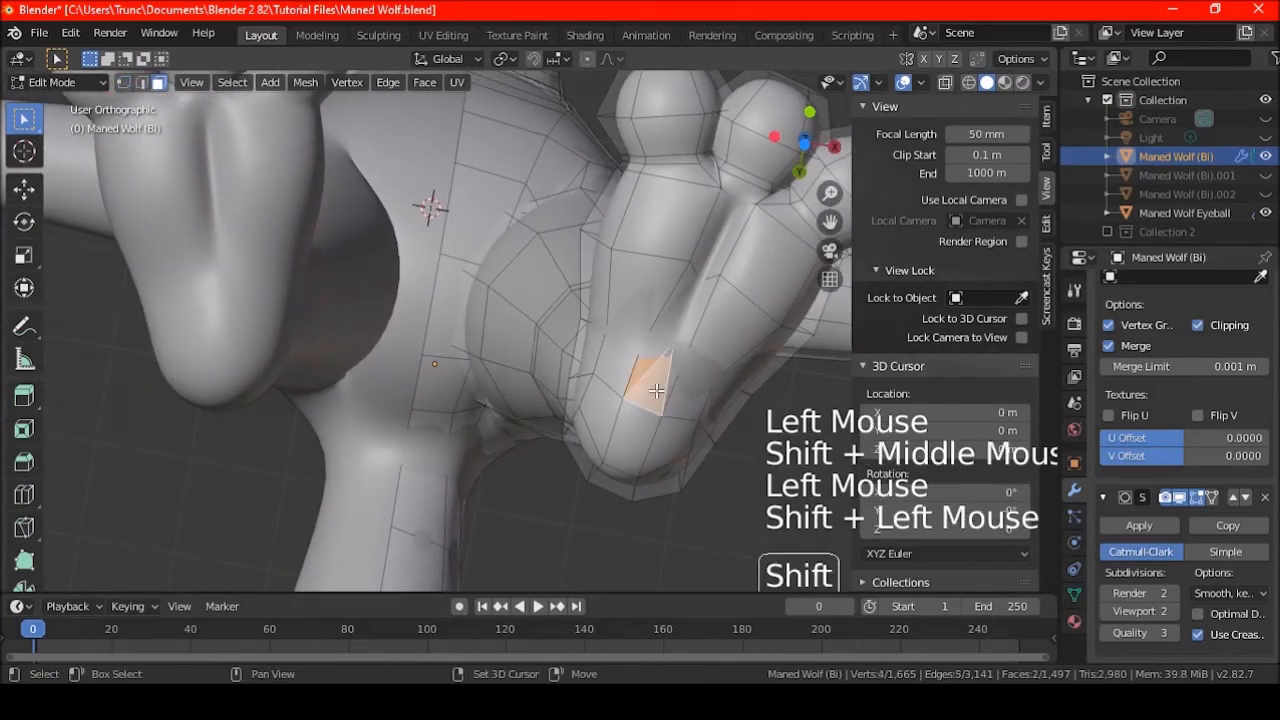
pyautogui.press('f')
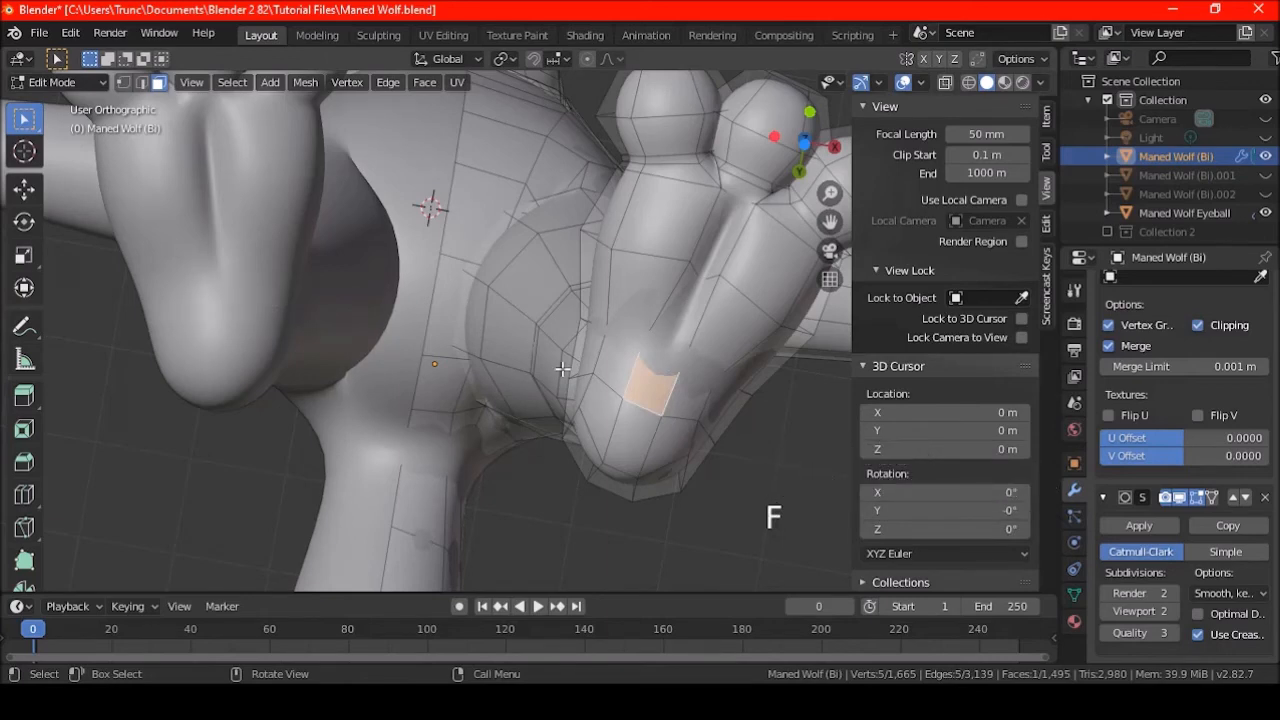
# - Deselect the whole mesh and examine the hollow and surface flow of the palm
pyautogui.press('a')
pyautogui.press('a')
pyautogui.press('a')
pyautogui.scroll(-5, 239, 286)
pyautogui.keyDown('shift'); pyautogui.moveTo(631, 312); pyautogui.dragTo(377, 288, button='middle'); pyautogui.keyUp('shift')
pyautogui.keyDown('shift'); pyautogui.moveTo(583, 336); pyautogui.dragTo(447, 362, button='middle'); pyautogui.keyUp('shift')
pyautogui.scroll(6, 520, 360)
pyautogui.keyDown('shift'); pyautogui.moveTo(420, 423); pyautogui.dragTo(586, 363, button='middle'); pyautogui.keyUp('shift')
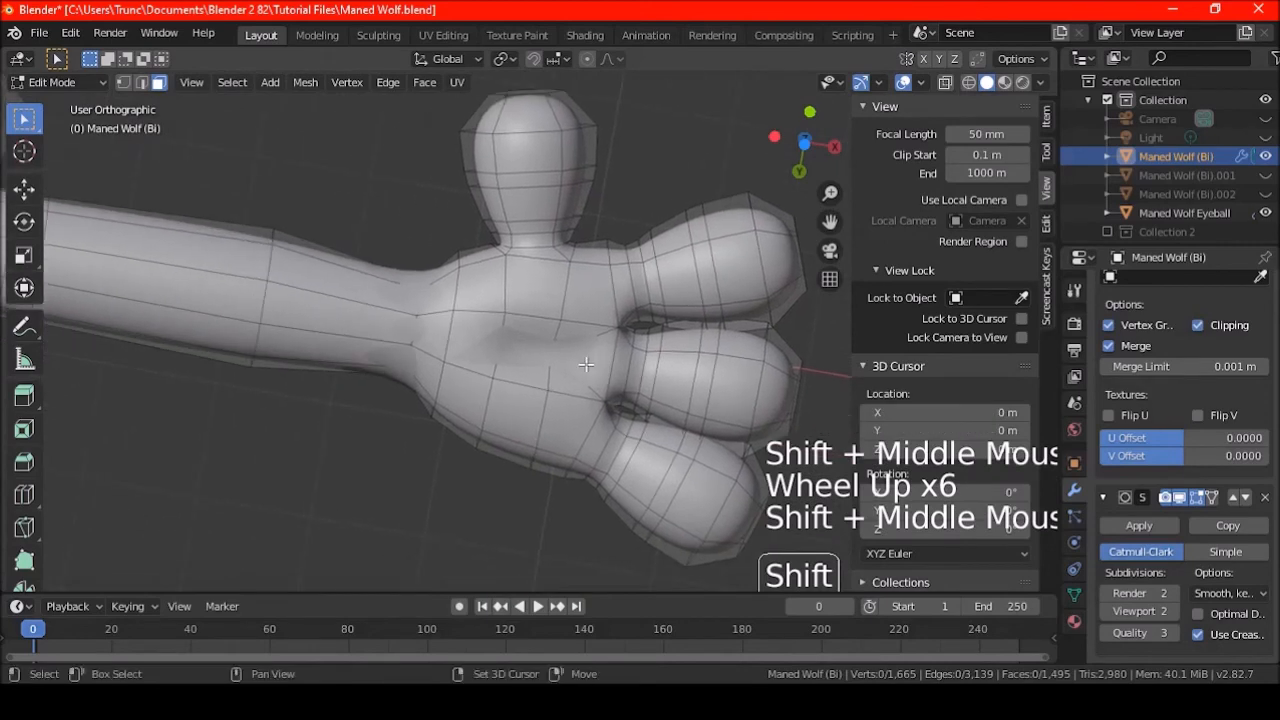
pyautogui.scroll(2, 561, 373)
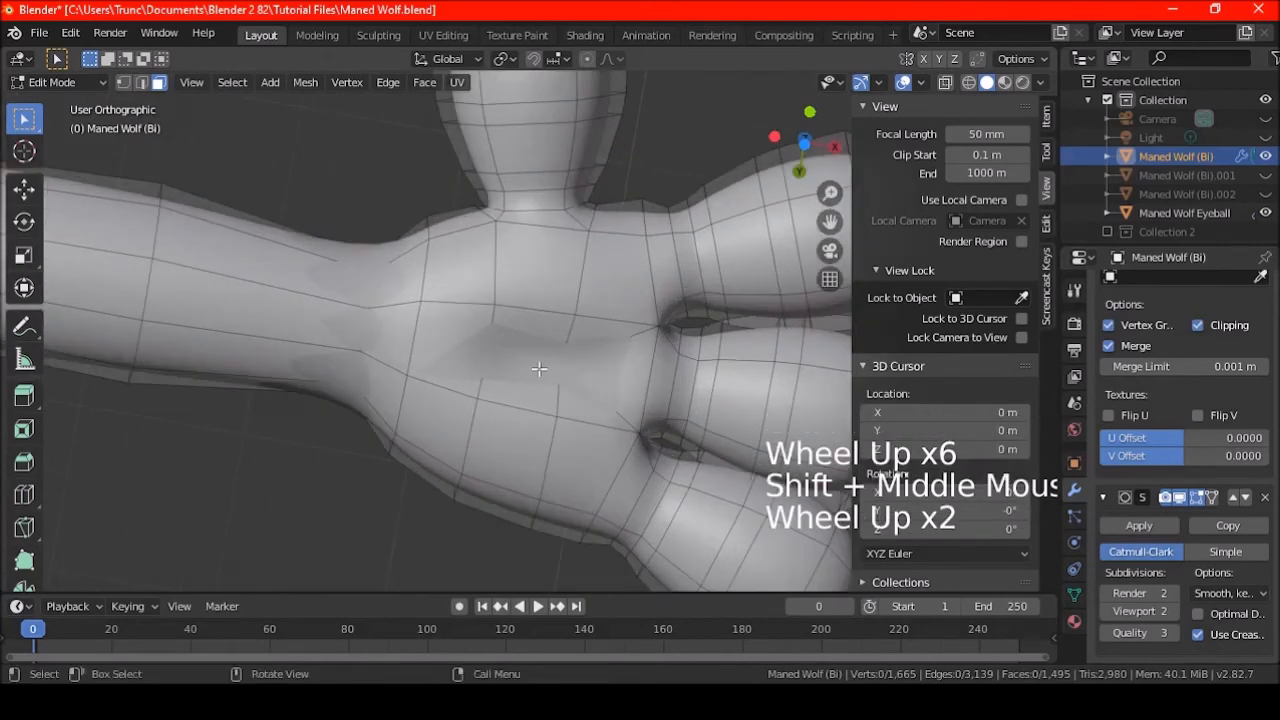
pyautogui.scroll(-2, 539, 369)
pyautogui.scroll(-2, 539, 369)
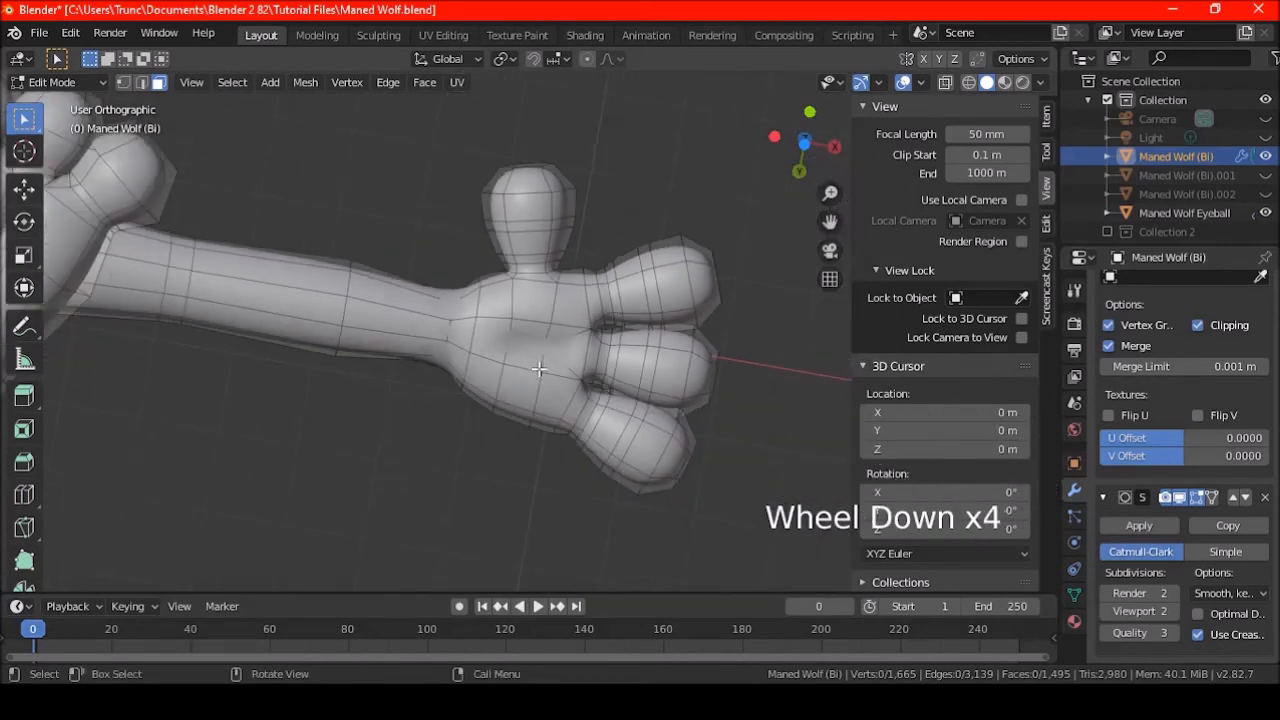
# - Return to Object Mode, deselect all objects and save the file
pyautogui.scroll(-3, 539, 369)
pyautogui.moveTo(539, 369); pyautogui.dragTo(629, 257, button='middle')
pyautogui.scroll(-2, 465, 379)
pyautogui.scroll(-1, 619, 260)
pyautogui.moveTo(525, 308)
pyautogui.keyDown('shift'); pyautogui.mouseDown(button='middle')
pyautogui.moveTo(517, 325)
pyautogui.moveTo(514, 294)
pyautogui.mouseUp(button='middle'); pyautogui.keyUp('shift')
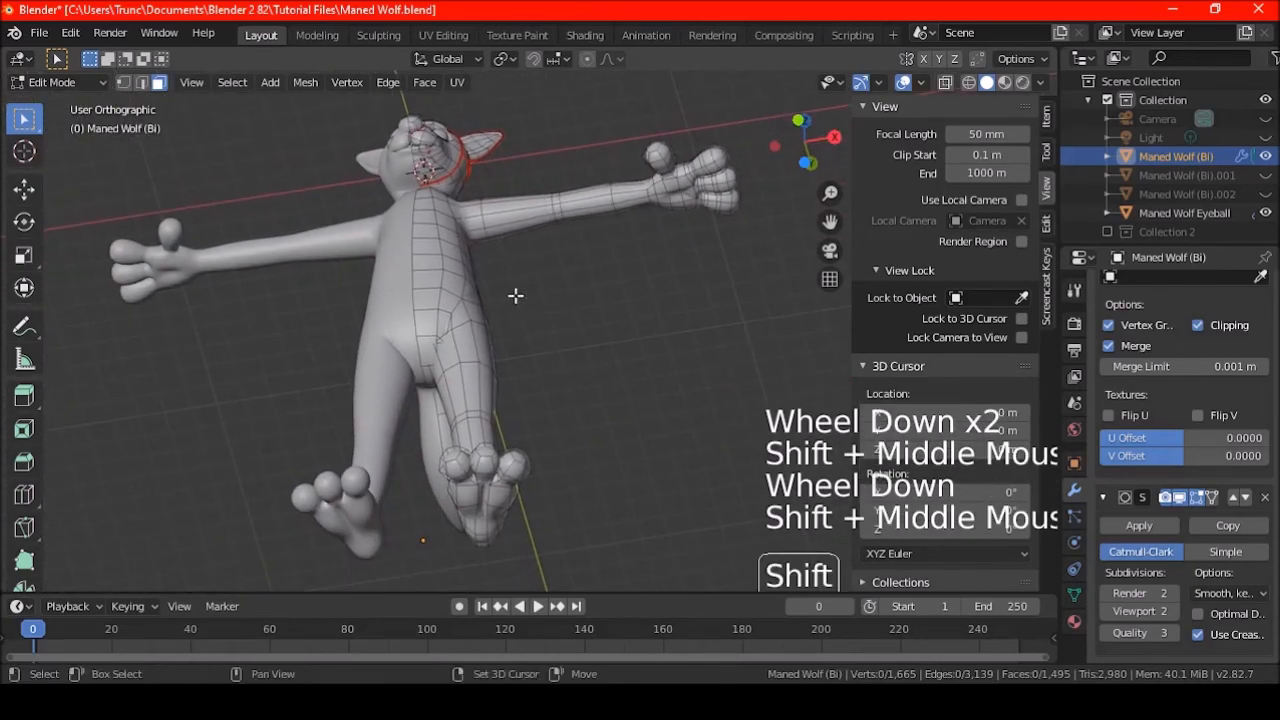
pyautogui.press('Tab')
pyautogui.press('a')
pyautogui.press('a')
pyautogui.press('a')
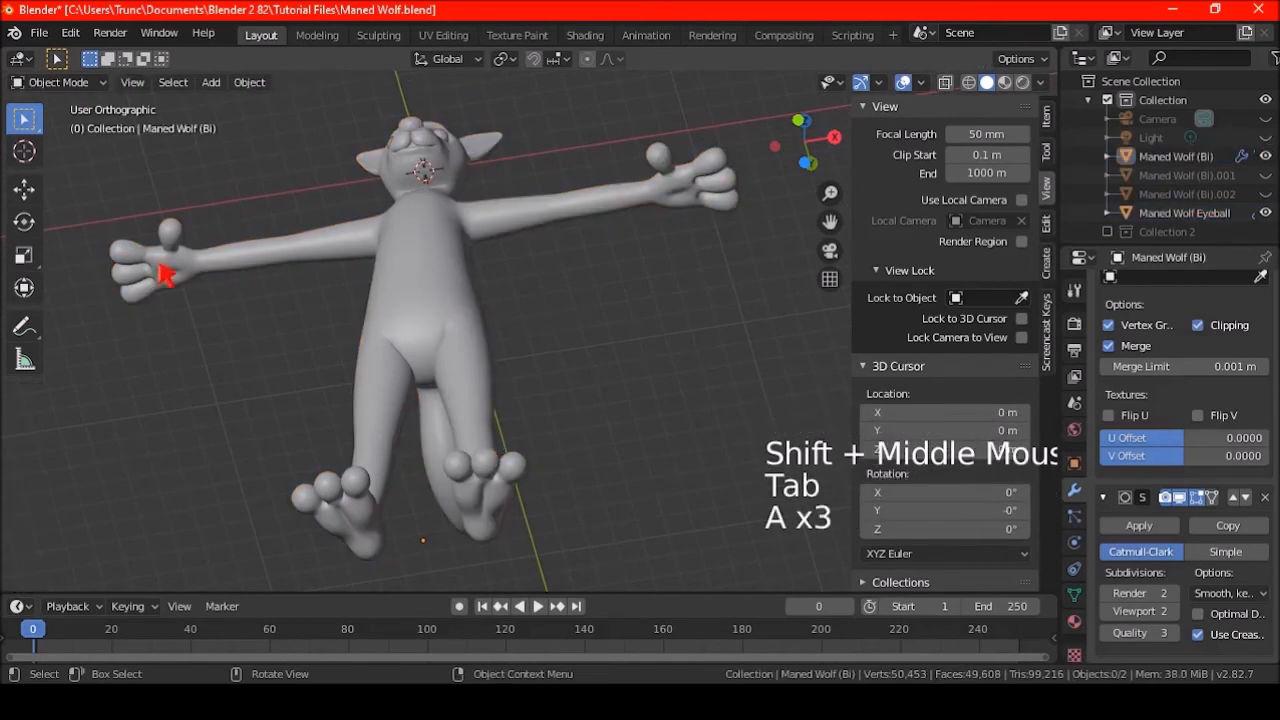
pyautogui.moveTo(600, 349)
pyautogui.mouseDown(button='middle')
pyautogui.moveTo(591, 363)
pyautogui.moveTo(606, 360)
pyautogui.mouseUp(button='middle')
pyautogui.scroll(-1, 596, 373)
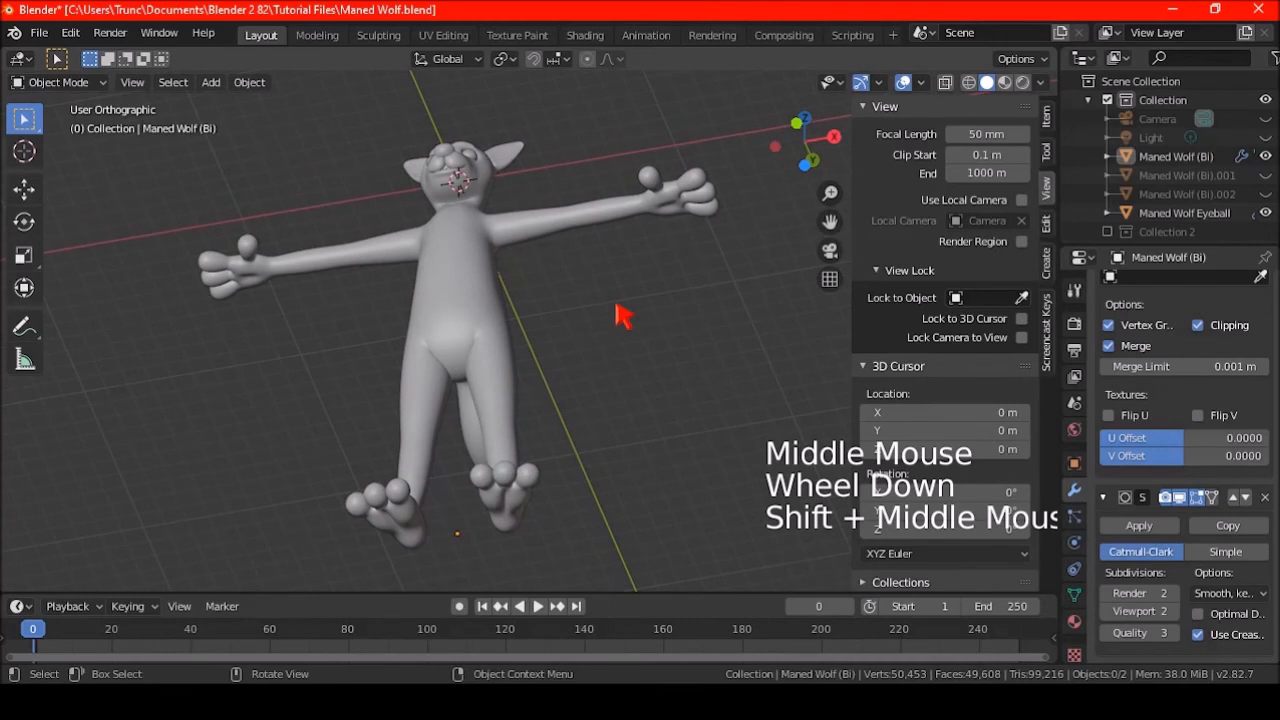
pyautogui.hotkey('ctrl', 's')
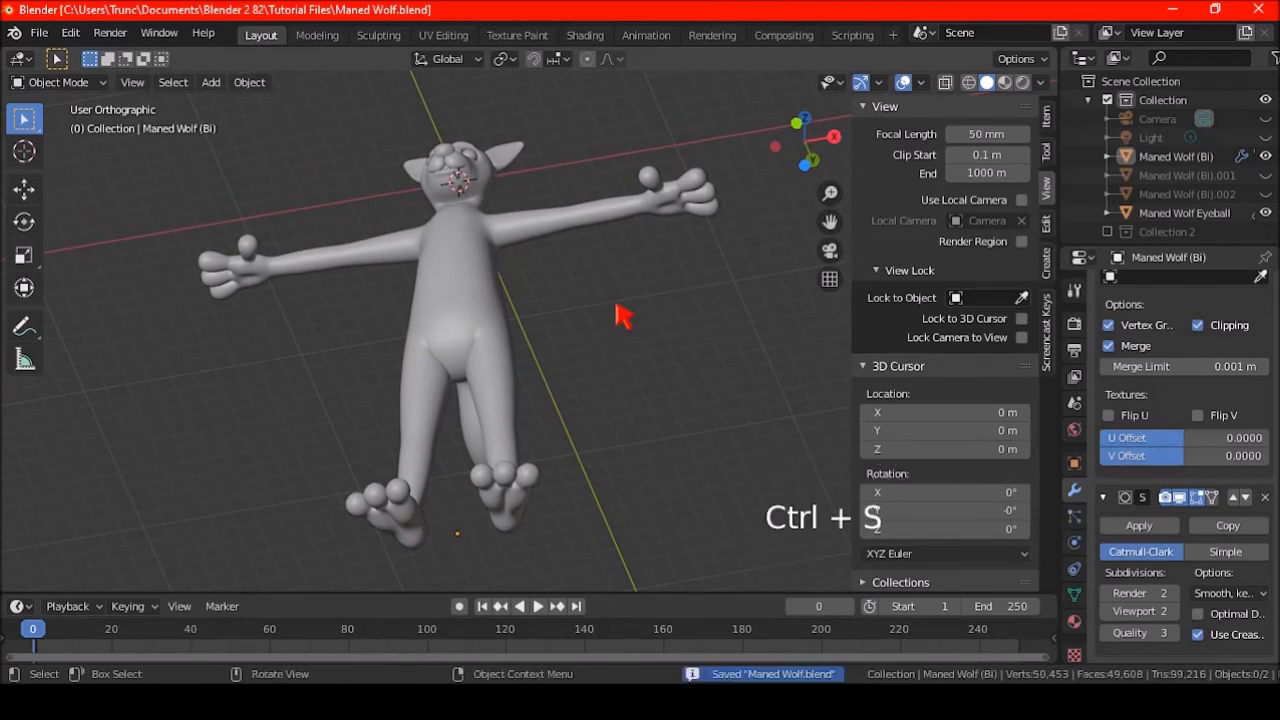